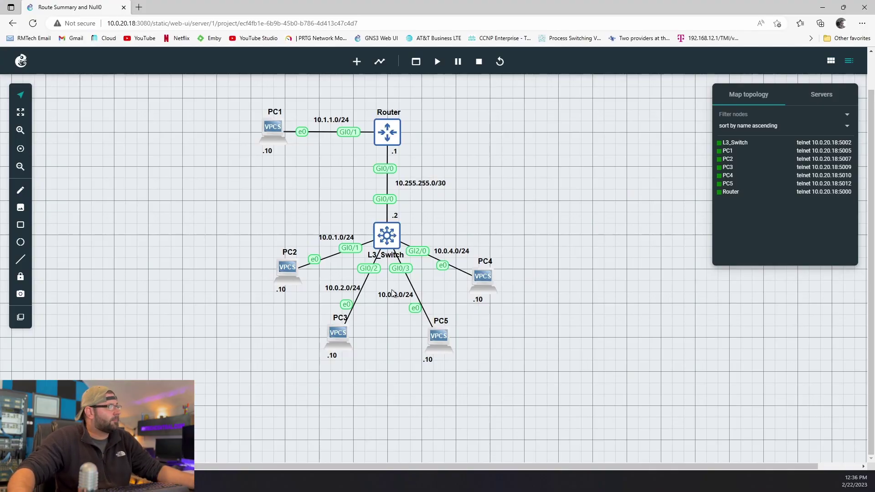
pyautogui.moveTo(239, 159); pyautogui.dragTo(350, 158)
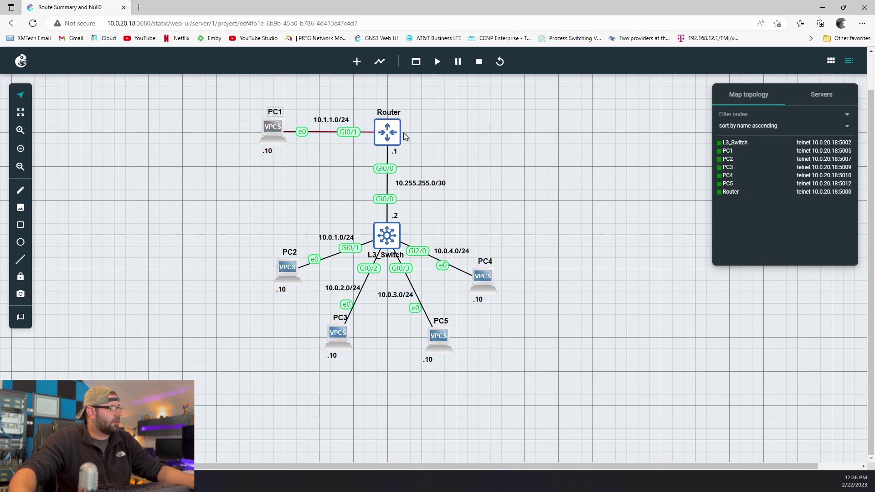
pyautogui.moveTo(222, 237); pyautogui.dragTo(565, 390)
pyautogui.click(439, 415)
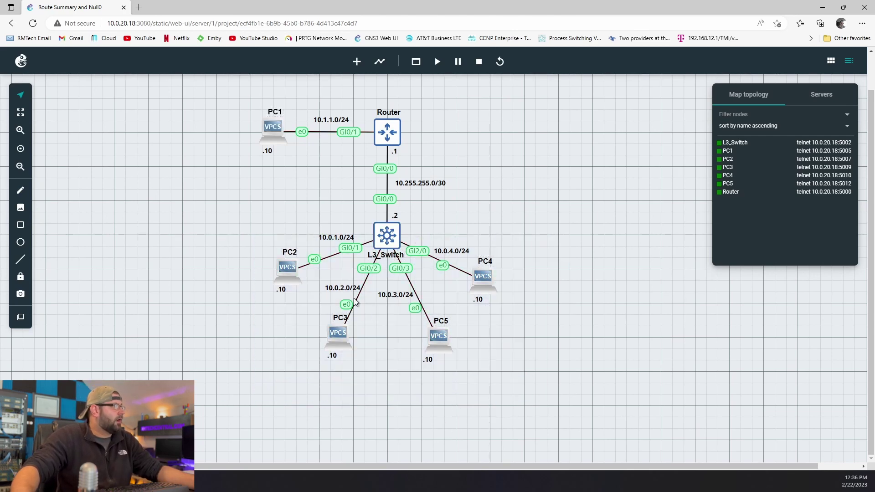
pyautogui.moveTo(247, 255); pyautogui.dragTo(552, 374)
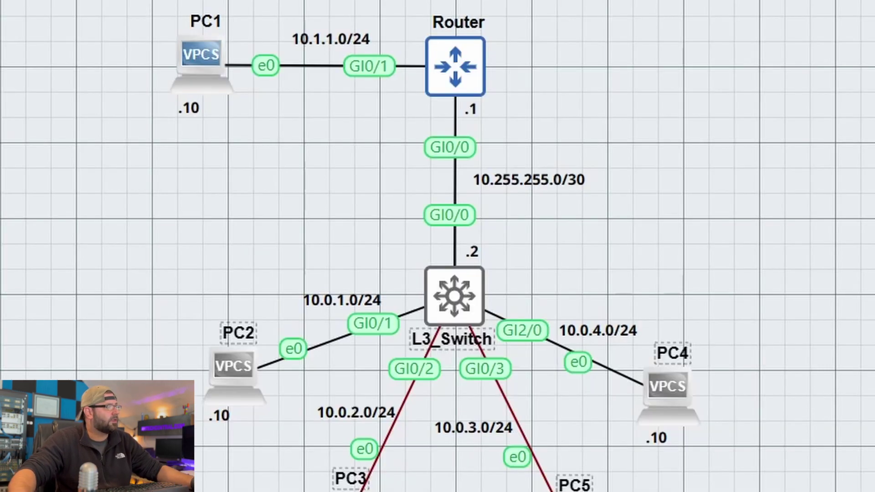
pyautogui.click(417, 268)
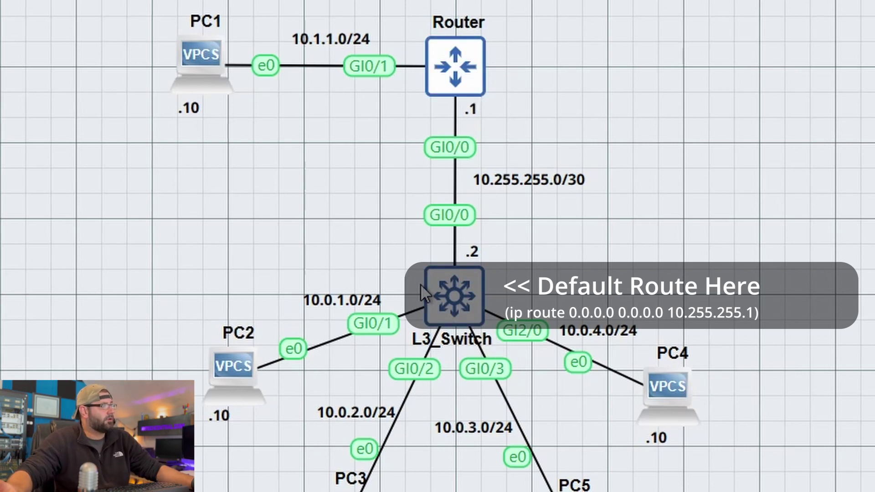
pyautogui.moveTo(631, 153); pyautogui.dragTo(540, 198)
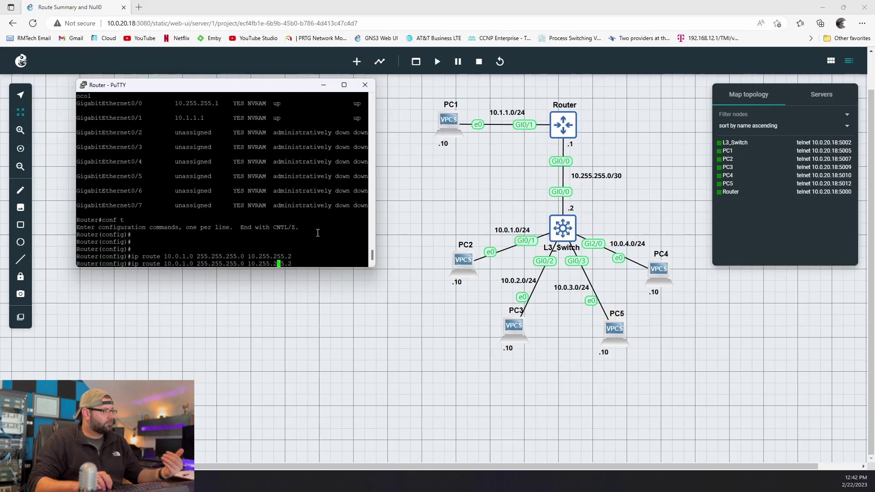
# - Add a static route on the router to 10.0.2.0 255.255.255.0 through 10.255.255.2 by editing the repeated route command
pyautogui.press('Left')
pyautogui.press('Left')
pyautogui.press('Left')
pyautogui.press('Left')
pyautogui.press('Left')
pyautogui.press('Left')
pyautogui.press('Left')
pyautogui.press('Left')
pyautogui.press('Left')
pyautogui.press('Left')
pyautogui.press('Left')
pyautogui.press('Left')
pyautogui.press('Left')
pyautogui.press('Left')
pyautogui.press('Left')
pyautogui.press('Left')
pyautogui.press('Left')
pyautogui.press('Left')
pyautogui.press('Left')
pyautogui.press('Left')
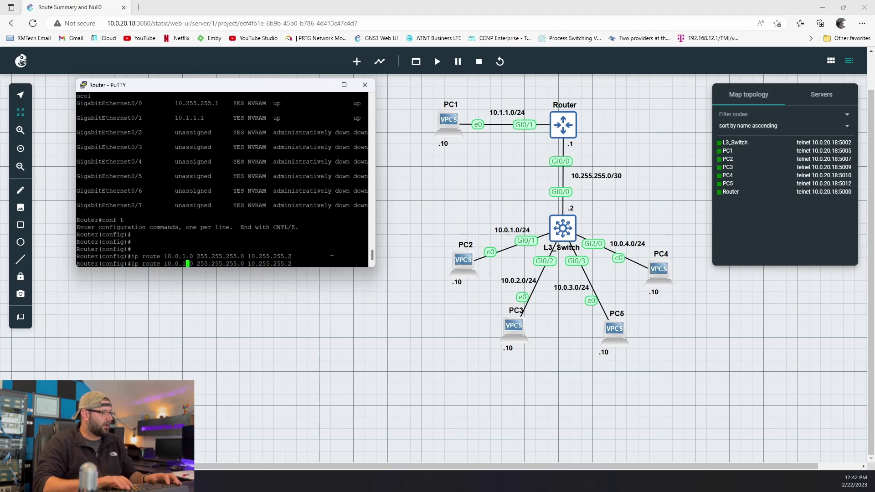
pyautogui.press('BackSpace')
pyautogui.write('2')
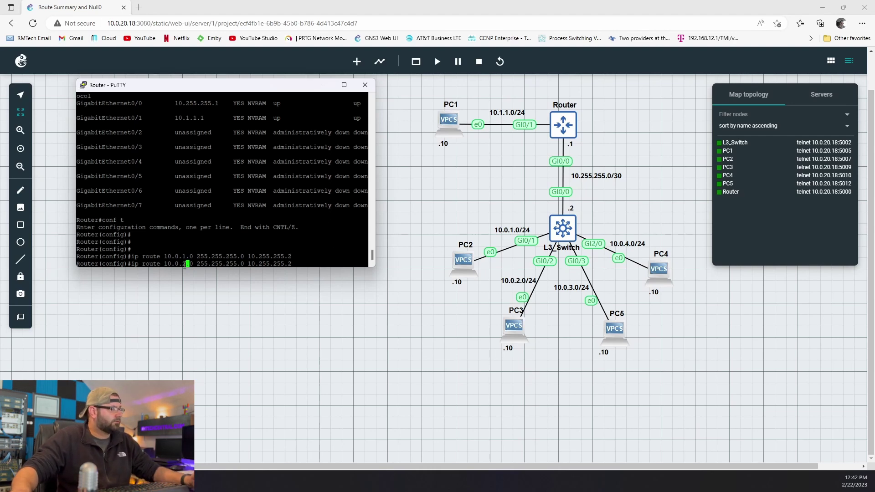
pyautogui.press('Return')
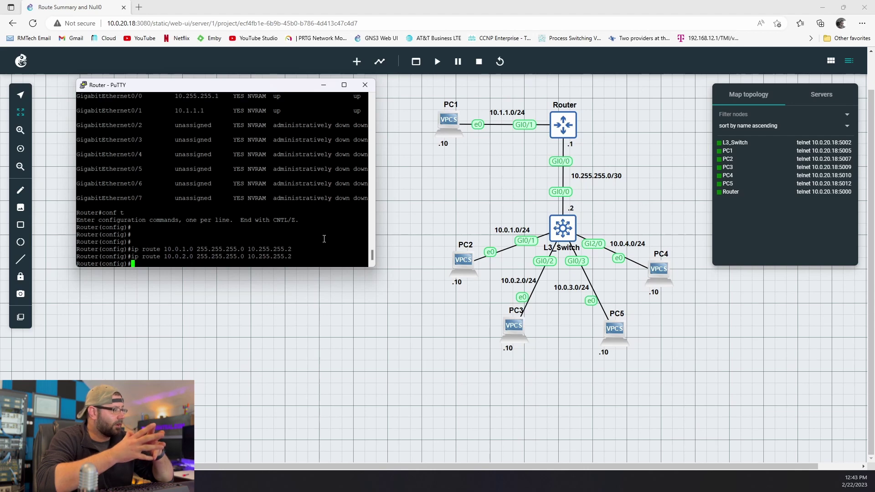
# - Remove the router's static route to 10.0.2.0 255.255.255.0 through 10.255.255.2 with the no form of the command
pyautogui.press('Up')
pyautogui.press('Left')
pyautogui.press('Left')
pyautogui.press('Left')
pyautogui.press('Left')
pyautogui.press('Left')
pyautogui.press('Left')
pyautogui.press('Left')
pyautogui.press('Left')
pyautogui.press('Left')
pyautogui.press('Left')
pyautogui.press('Left')
pyautogui.press('Left')
pyautogui.press('Left')
pyautogui.press('Left')
pyautogui.press('Left')
pyautogui.press('Left')
pyautogui.press('Left')
pyautogui.press('Left')
pyautogui.press('Left')
pyautogui.press('Left')
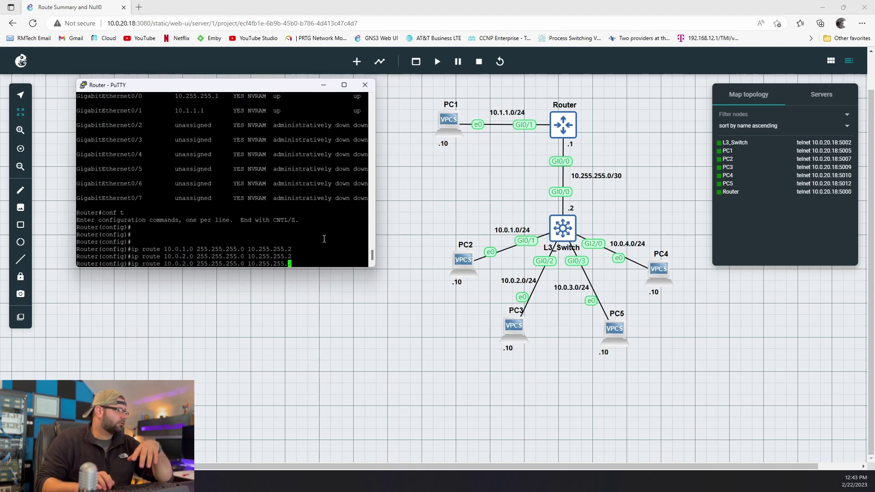
pyautogui.press('Left')
pyautogui.press('Left')
pyautogui.press('Left')
pyautogui.press('Left')
pyautogui.press('Left')
pyautogui.press('Left')
pyautogui.press('Left')
pyautogui.press('Left')
pyautogui.press('Left')
pyautogui.press('Left')
pyautogui.press('Left')
pyautogui.press('Left')
pyautogui.press('Left')
pyautogui.press('Left')
pyautogui.write('no')
pyautogui.press('Return')
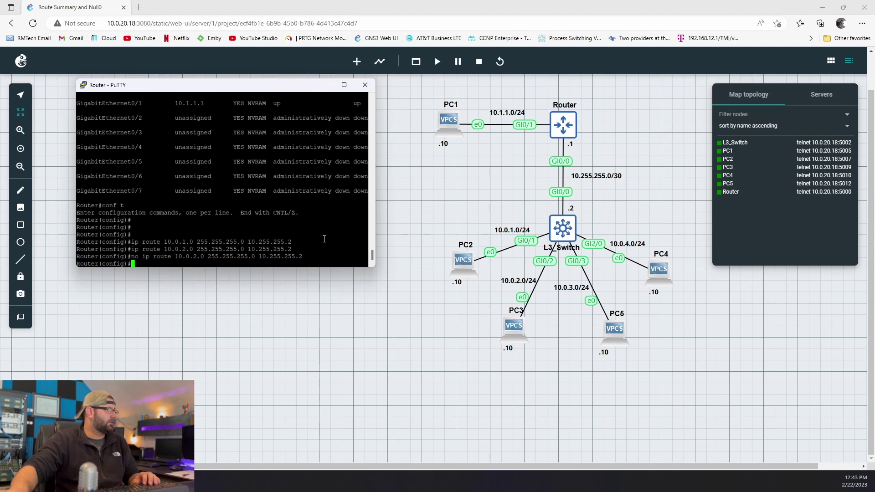
# - Remove the static route to 10.0.1.0 255.255.255.0 through 10.255.255.2 and advance the console to empty prompts
pyautogui.write('no')
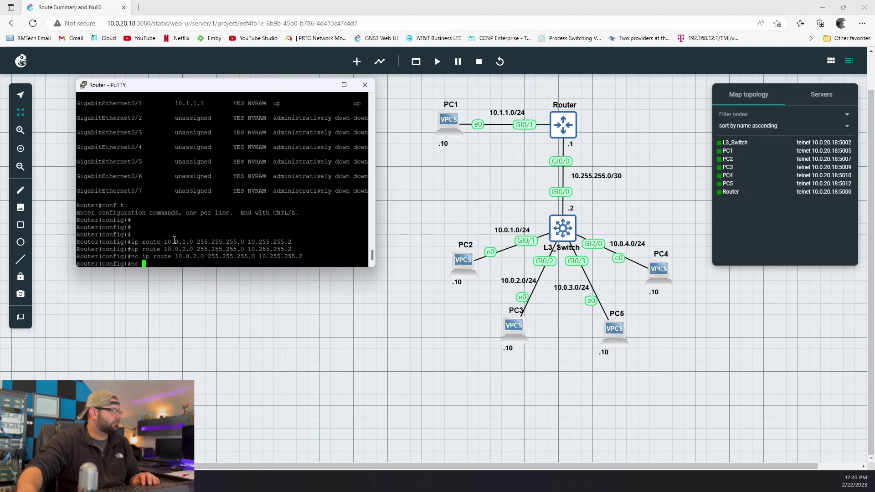
pyautogui.moveTo(132, 242); pyautogui.dragTo(227, 234)
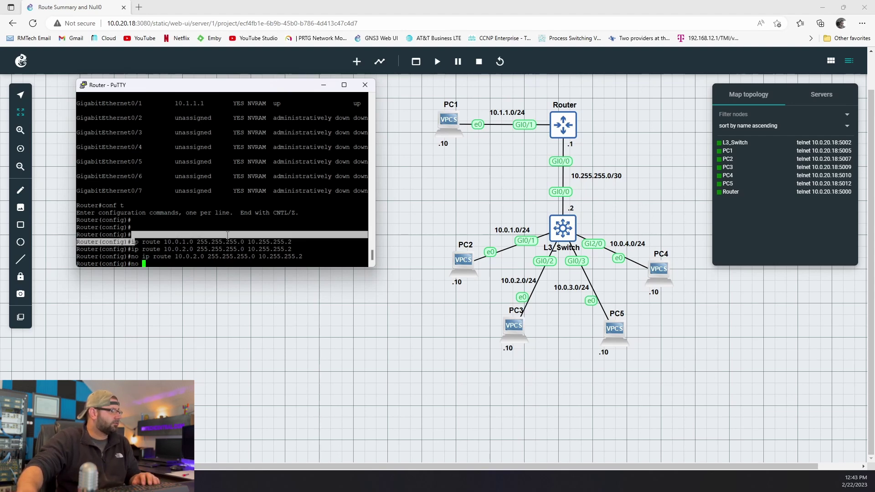
pyautogui.moveTo(293, 238); pyautogui.dragTo(292, 241)
pyautogui.rightClick(292, 242)
pyautogui.press('Return')
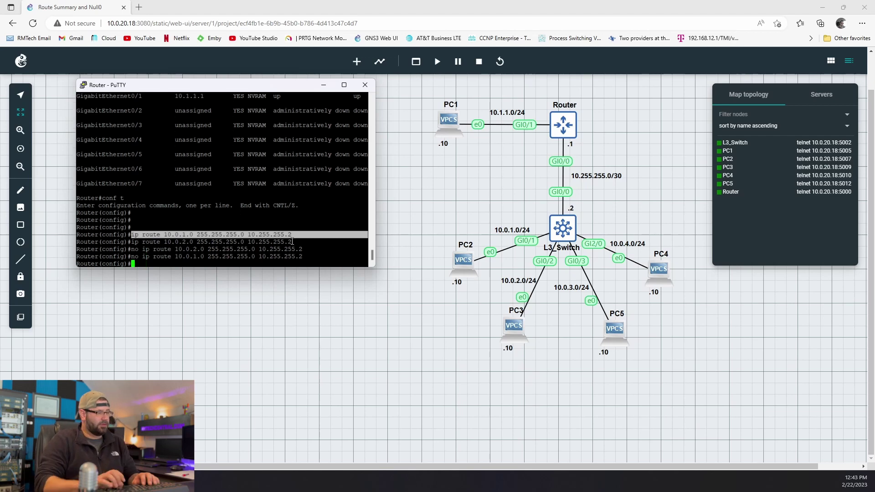
pyautogui.press('Return')
pyautogui.press('Return')
pyautogui.press('Return')
pyautogui.press('Return')
pyautogui.press('Return')
pyautogui.press('Return')
pyautogui.press('Return')
pyautogui.press('Return')
pyautogui.press('Return')
pyautogui.press('Return')
pyautogui.press('Return')
pyautogui.press('Return')
pyautogui.press('Return')
pyautogui.press('Return')
pyautogui.press('Return')
pyautogui.press('Return')
pyautogui.press('Return')
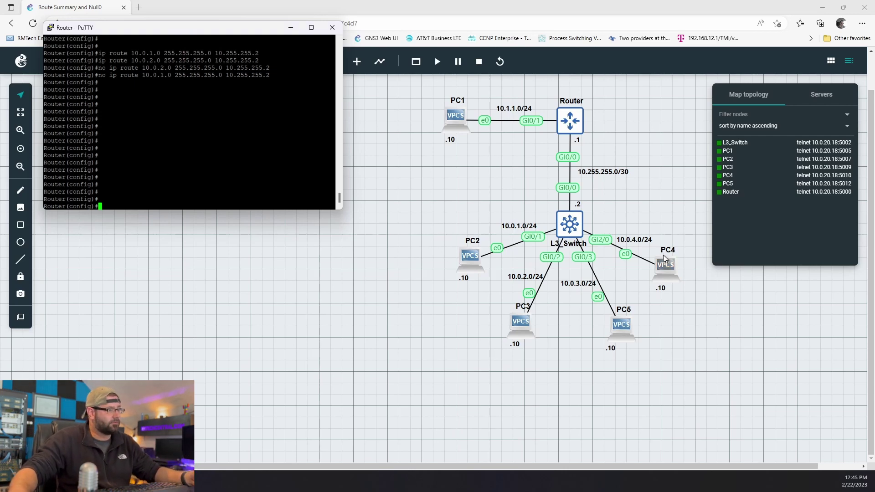
# - Switch to the Notepad notes and examine the binary place values from 128 to 1 and the four listed networks
pyautogui.hotkey('alt', 'Tab')
pyautogui.moveTo(602, 289); pyautogui.dragTo(112, 168)
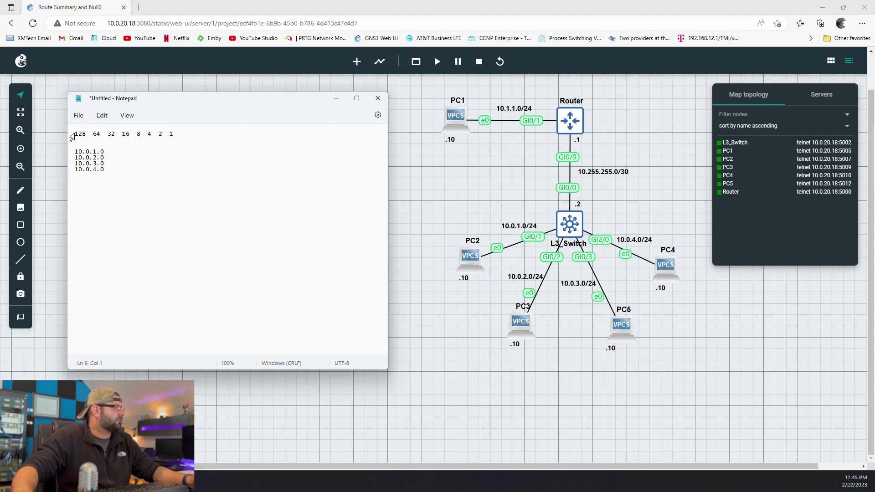
pyautogui.moveTo(76, 134); pyautogui.dragTo(176, 132)
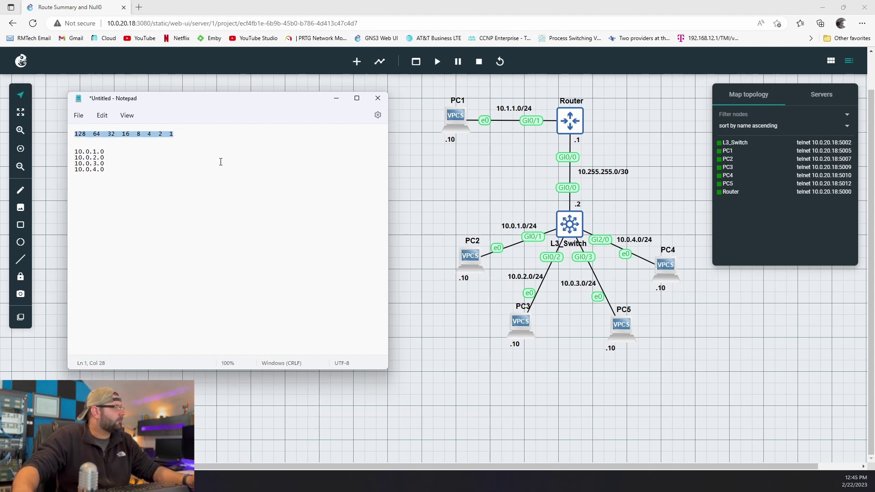
pyautogui.click(121, 171)
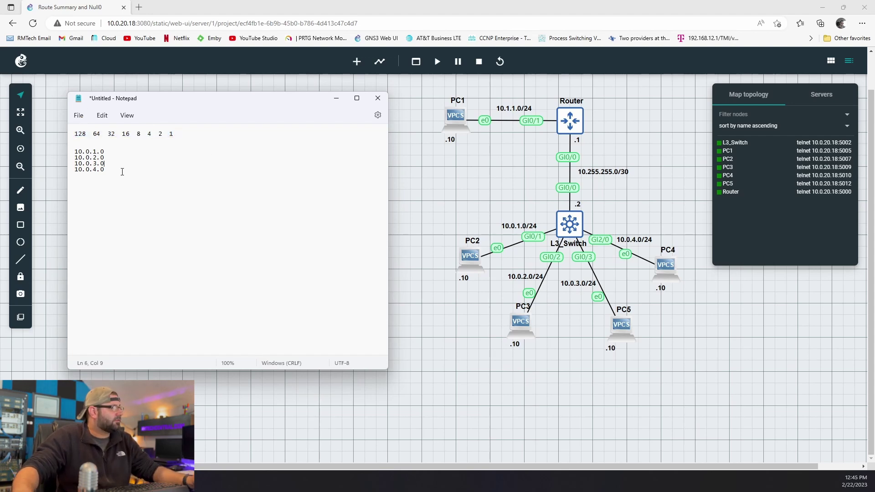
pyautogui.doubleClick(78, 134)
pyautogui.moveTo(78, 136); pyautogui.dragTo(173, 137)
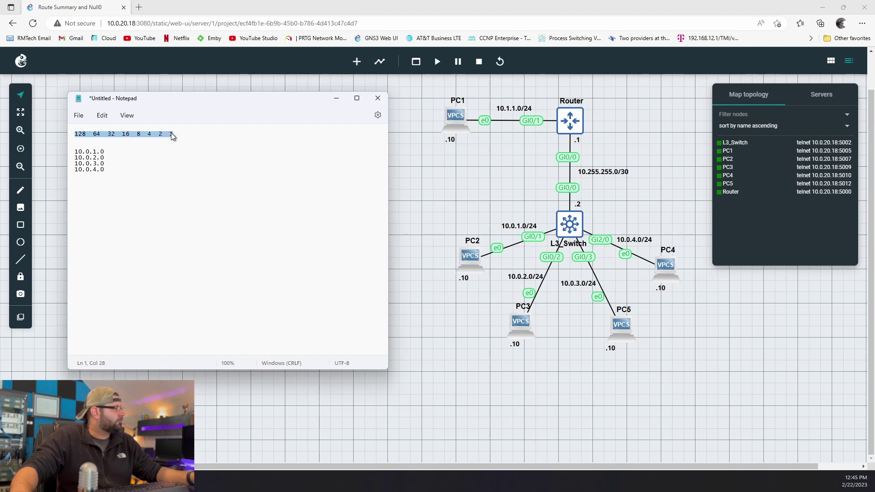
pyautogui.click(209, 144)
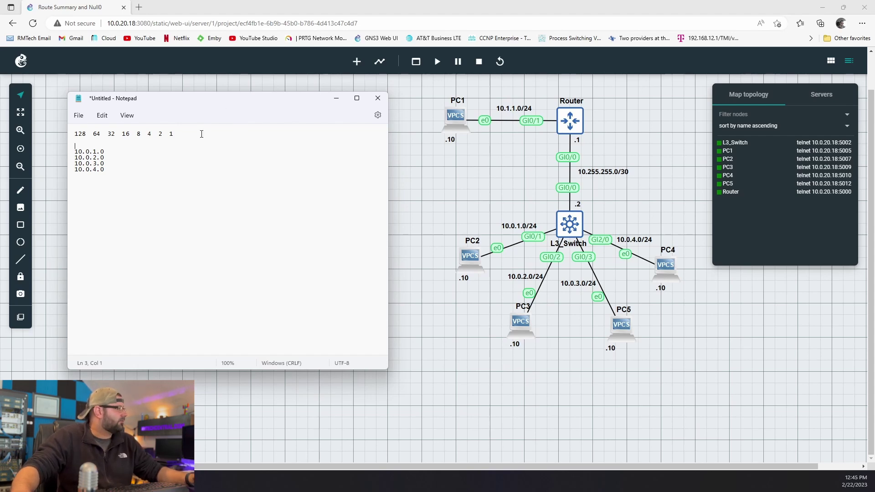
pyautogui.moveTo(174, 134); pyautogui.dragTo(72, 130)
pyautogui.click(138, 170)
pyautogui.moveTo(76, 150); pyautogui.dragTo(112, 169)
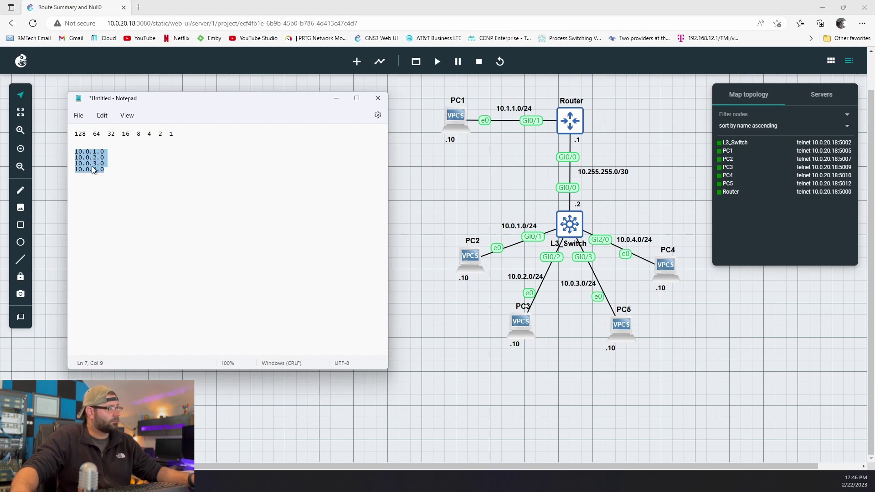
pyautogui.click(113, 171)
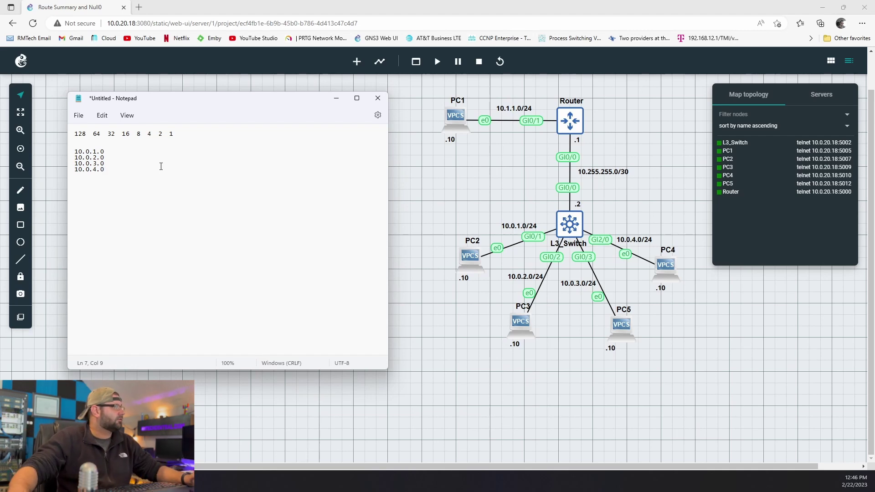
# - Compare the octets of the four listed networks and add blank lines below the list
pyautogui.press('Return')
pyautogui.press('Return')
pyautogui.press('Return')
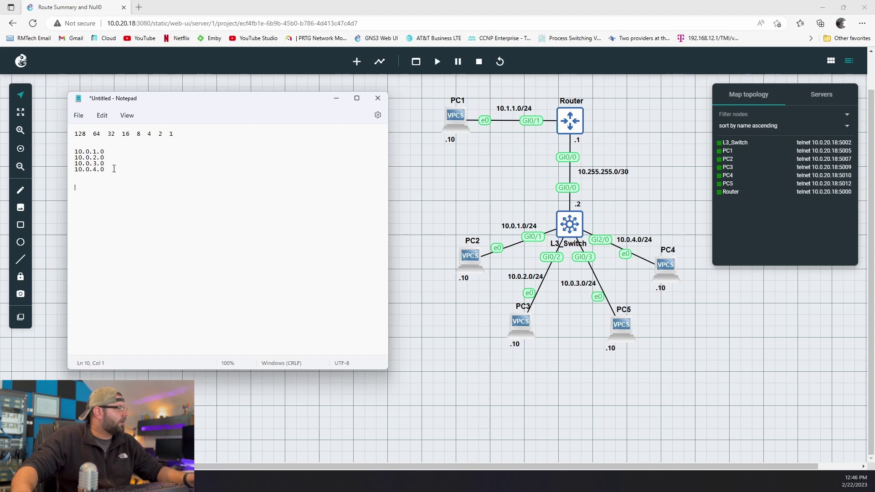
pyautogui.moveTo(76, 152); pyautogui.dragTo(90, 152)
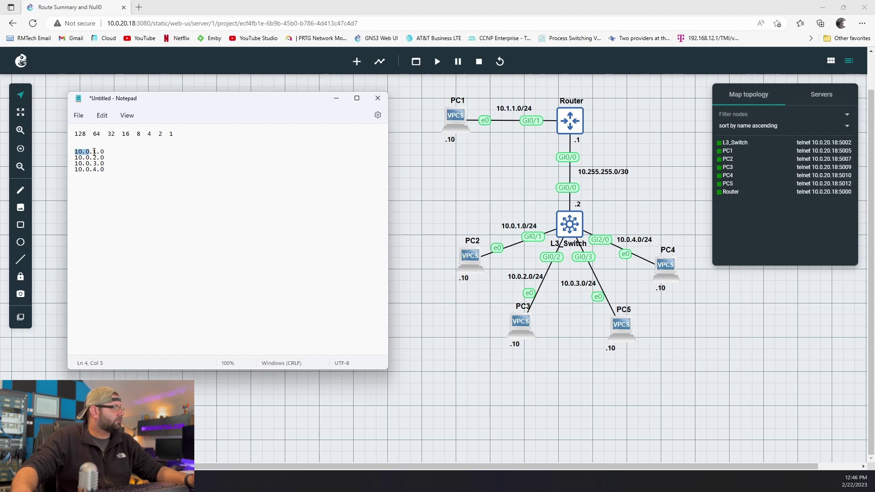
pyautogui.click(94, 151)
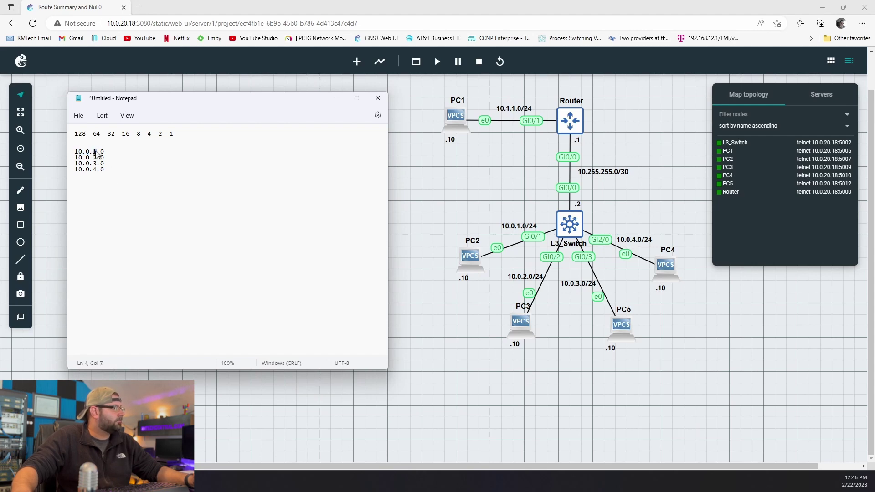
pyautogui.doubleClick(97, 157)
pyautogui.doubleClick(94, 163)
pyautogui.click(110, 169)
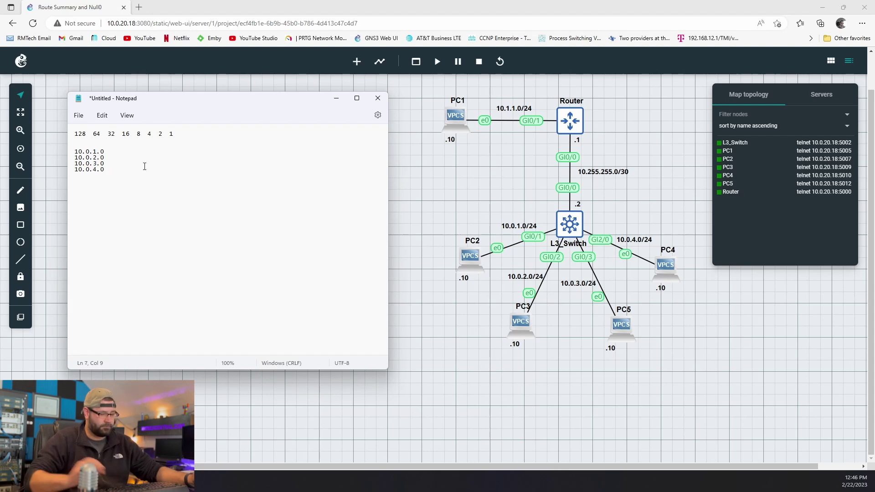
pyautogui.press('Return')
pyautogui.press('Return')
pyautogui.press('Return')
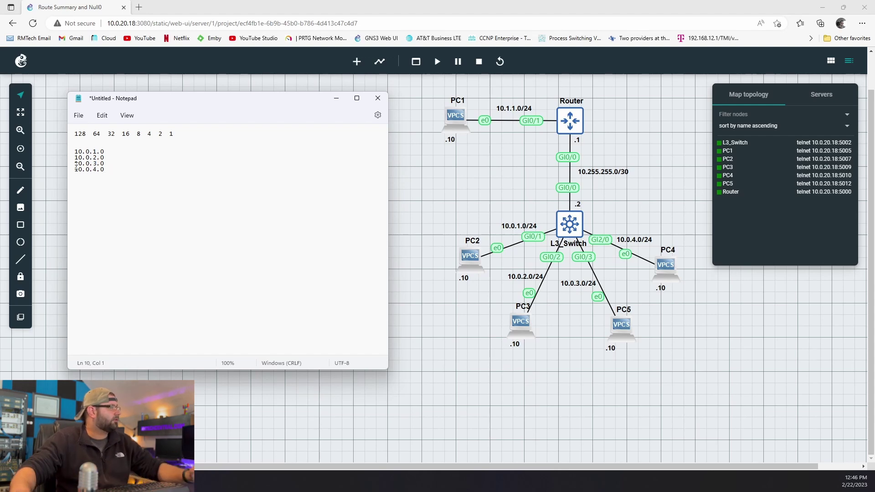
# - Write the third octet of 10.0.1.0 in binary as 00000001 below the network list, using the place values
pyautogui.moveTo(93, 152); pyautogui.dragTo(99, 153)
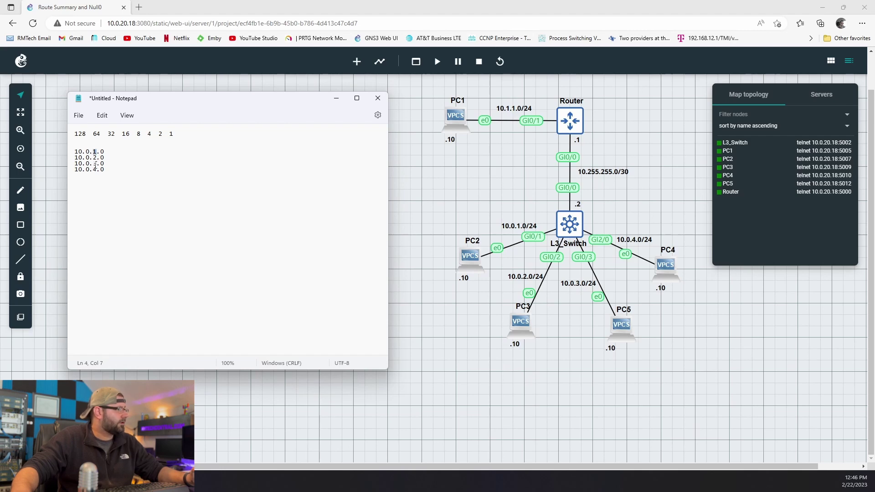
pyautogui.click(83, 209)
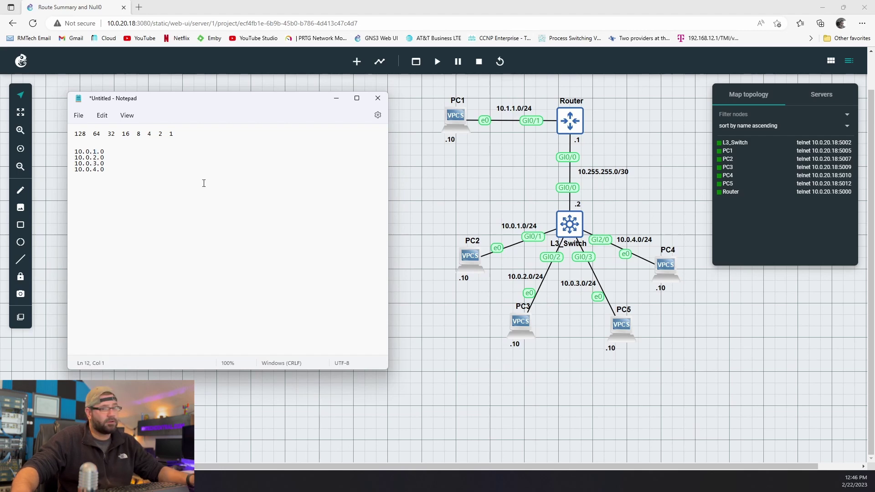
pyautogui.moveTo(179, 134); pyautogui.dragTo(74, 134)
pyautogui.click(155, 170)
pyautogui.click(140, 201)
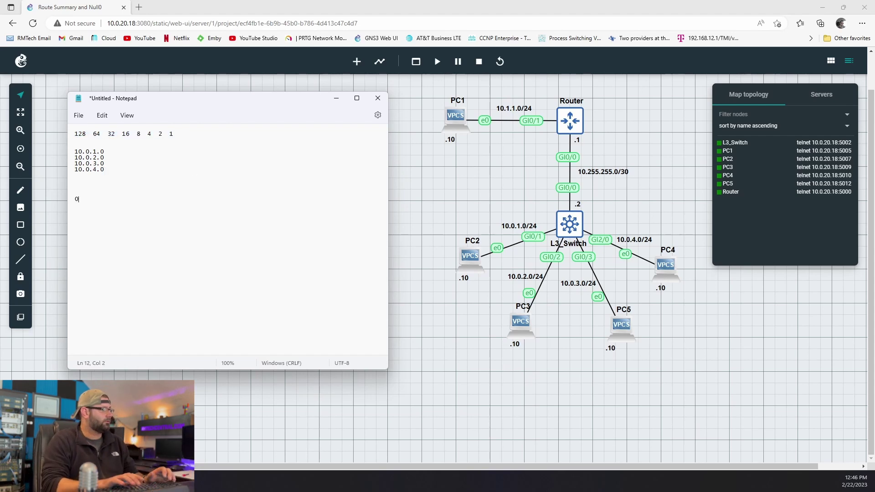
pyautogui.write('00000001')
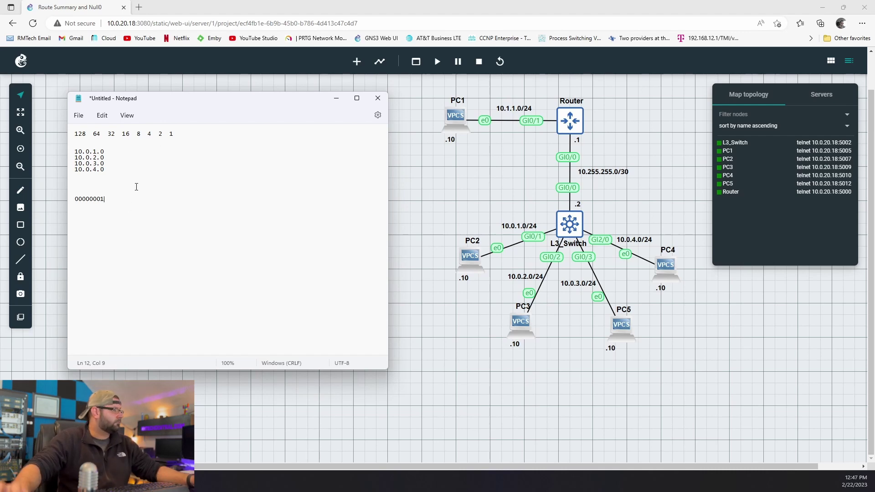
# - Add 00000010 and 00000011 on separate lines as the binary third octets of 10.0.2.0 and 10.0.3.0
pyautogui.press('Return')
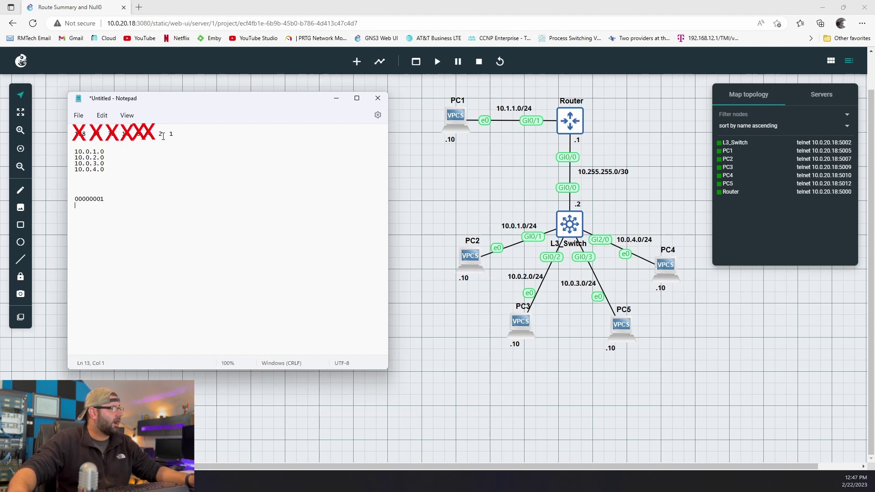
pyautogui.write('0000')
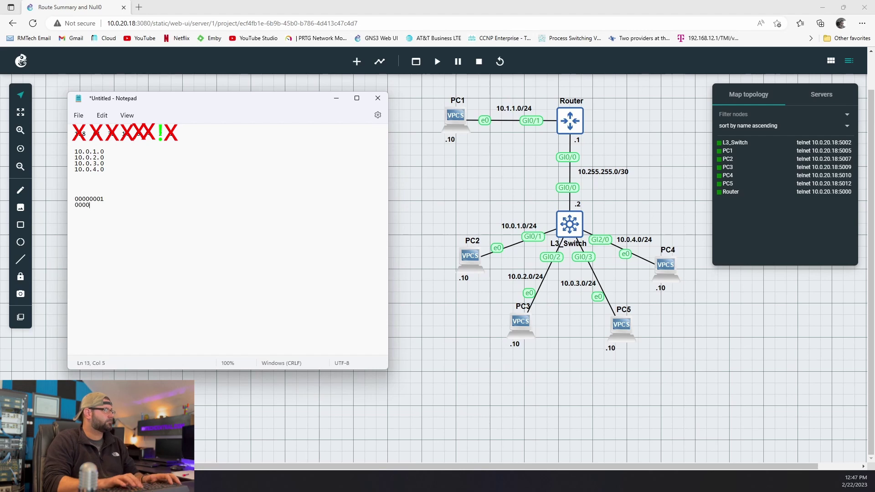
pyautogui.write('0010')
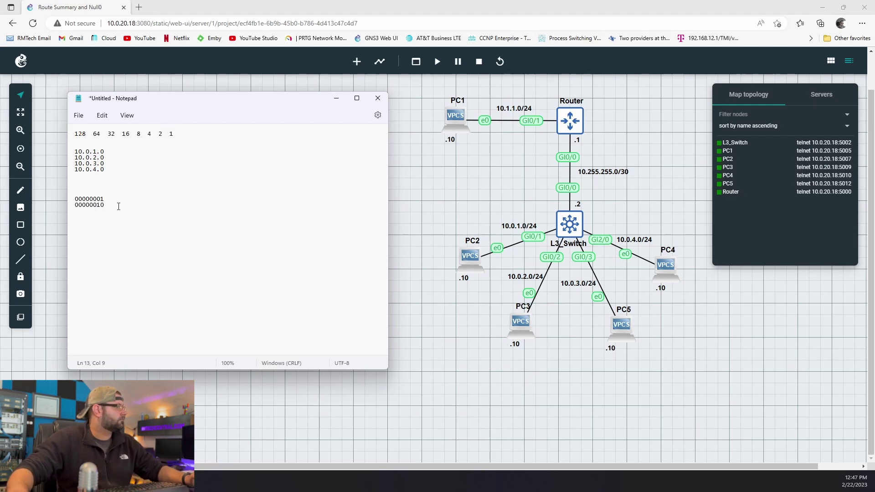
pyautogui.press('Return')
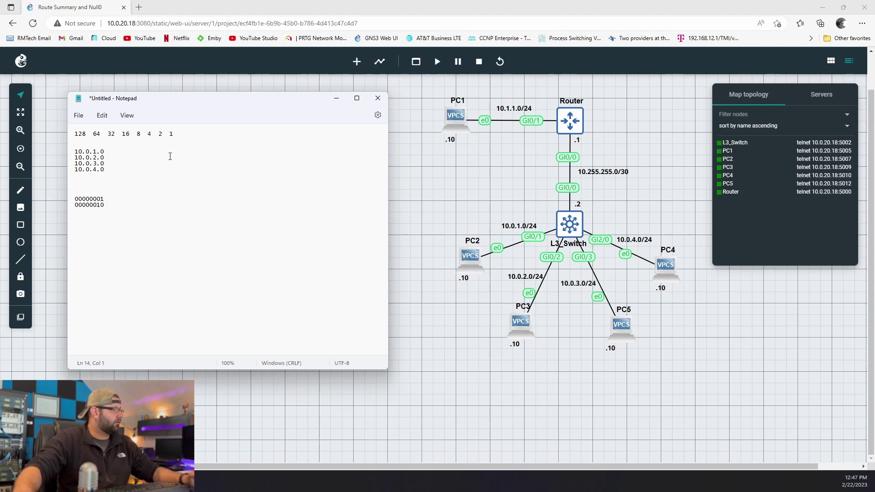
pyautogui.write('00000011')
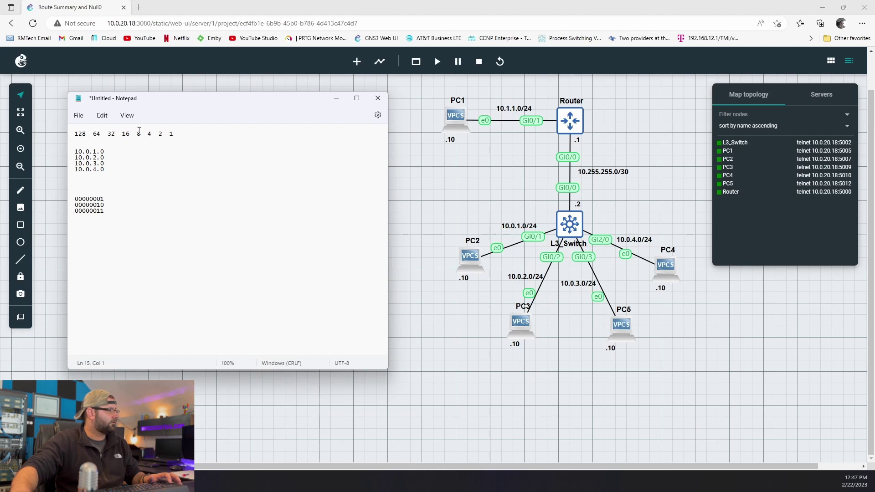
# - Add 00000100 as the binary third octet of 10.0.4.0 and separate its first five bits with a space
pyautogui.write('00000')
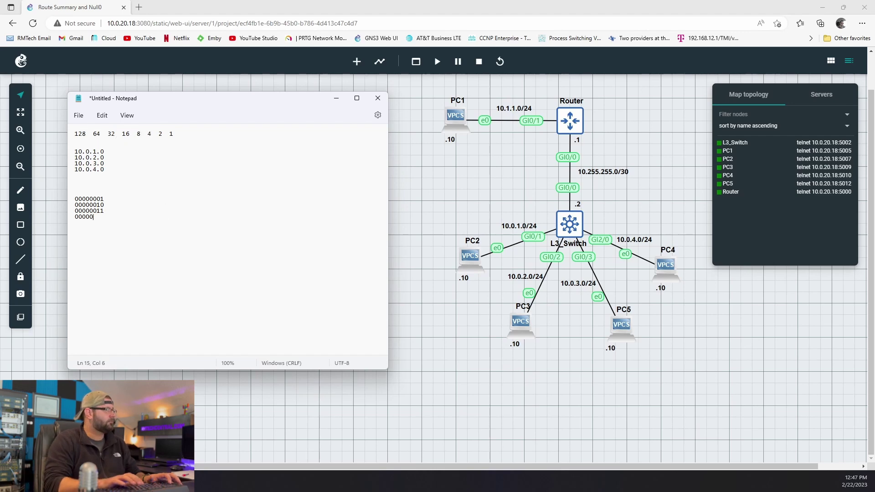
pyautogui.write('100')
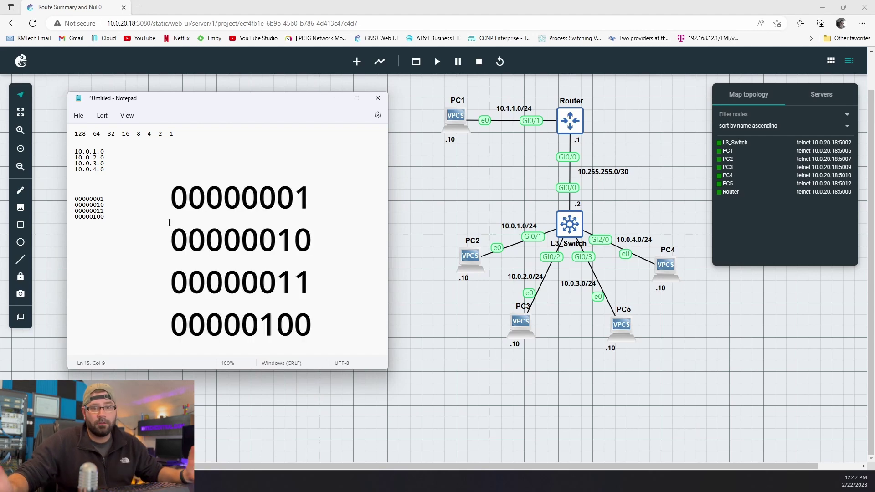
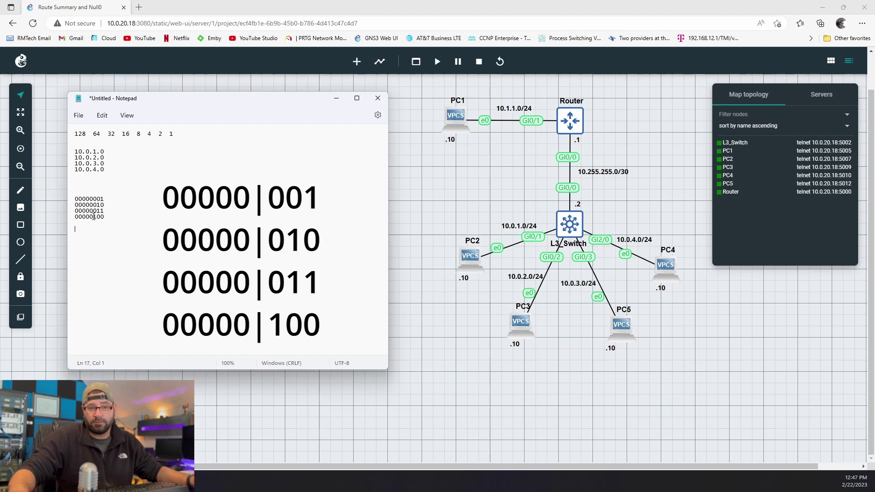
pyautogui.click(92, 217)
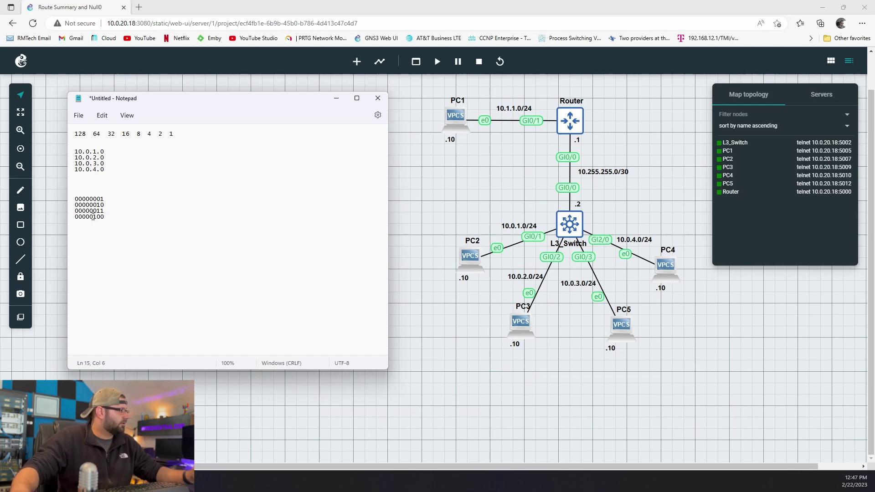
pyautogui.click(163, 265)
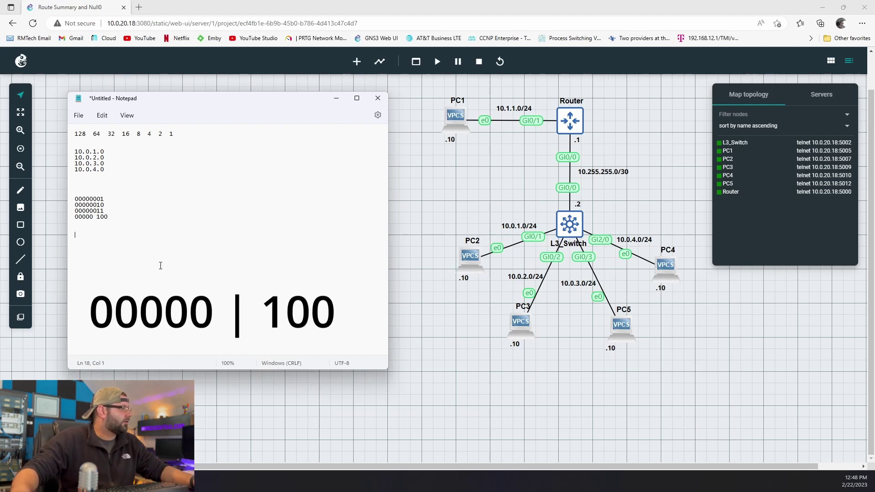
# - Compare the first five bits of the last binary line with the place values 128 through 8
pyautogui.moveTo(76, 219); pyautogui.dragTo(93, 219)
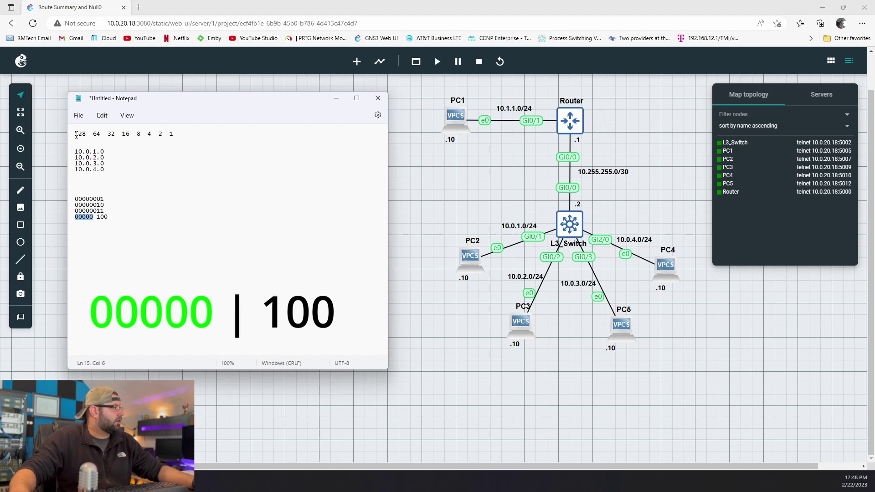
pyautogui.moveTo(74, 133); pyautogui.dragTo(142, 130)
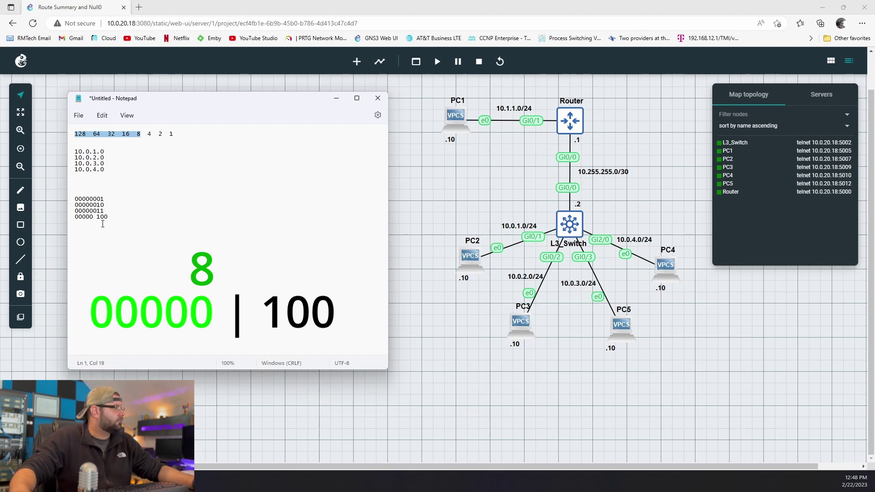
pyautogui.click(132, 218)
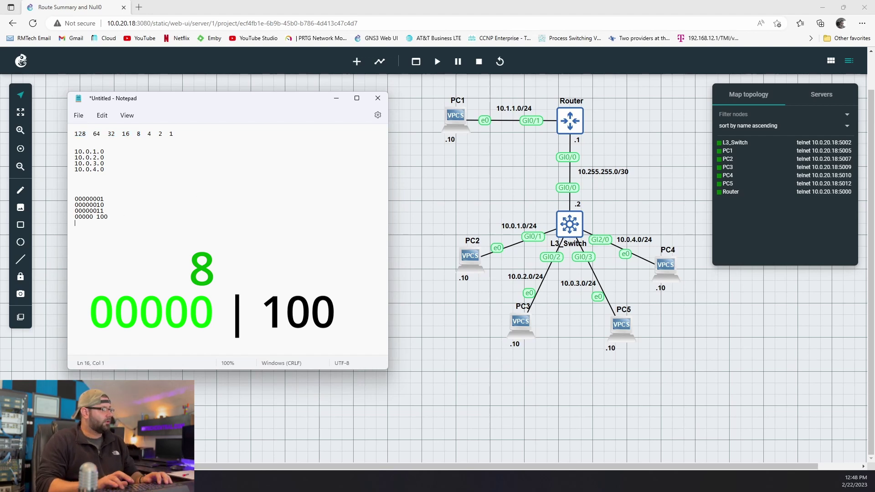
# - Write the summary route 10.0.0.0/21 below the binary list and remove its "ip route" prefix
pyautogui.press('Return')
pyautogui.press('Return')
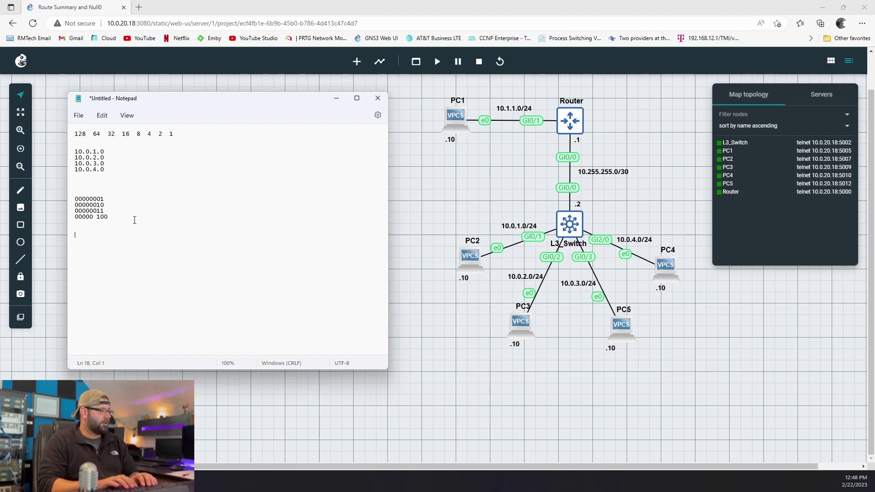
pyautogui.write('ip route ')
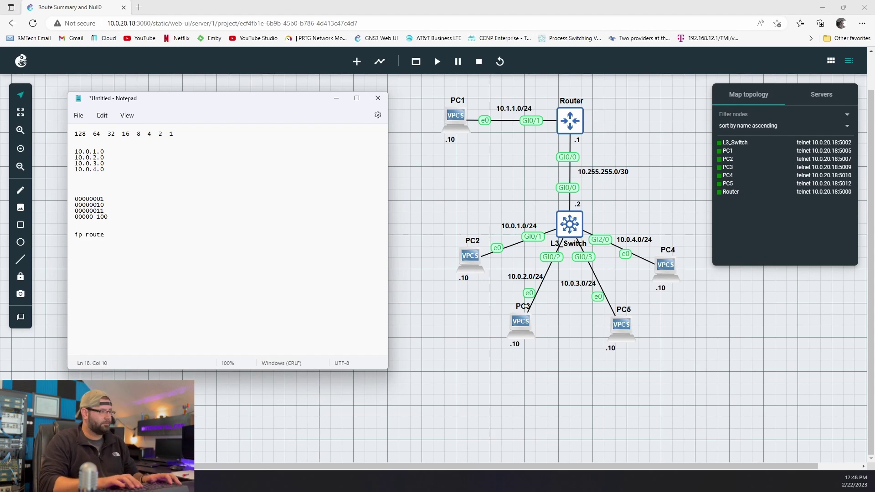
pyautogui.write('10')
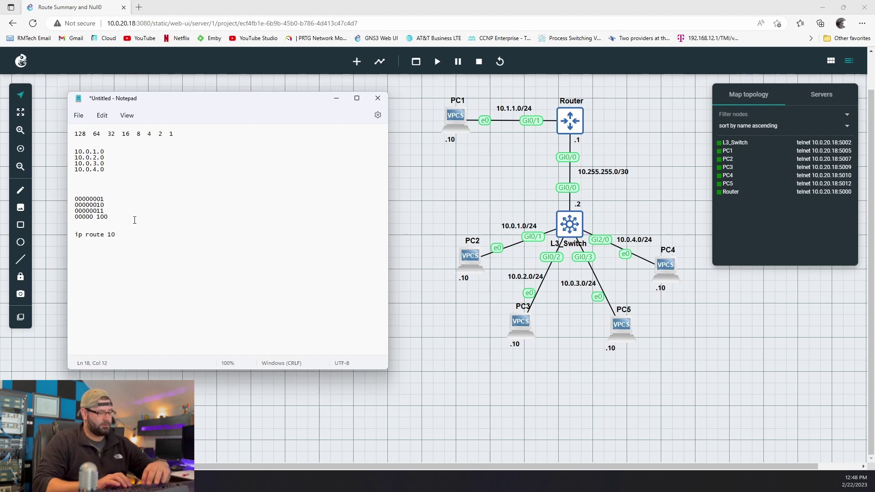
pyautogui.write('.0.0.0')
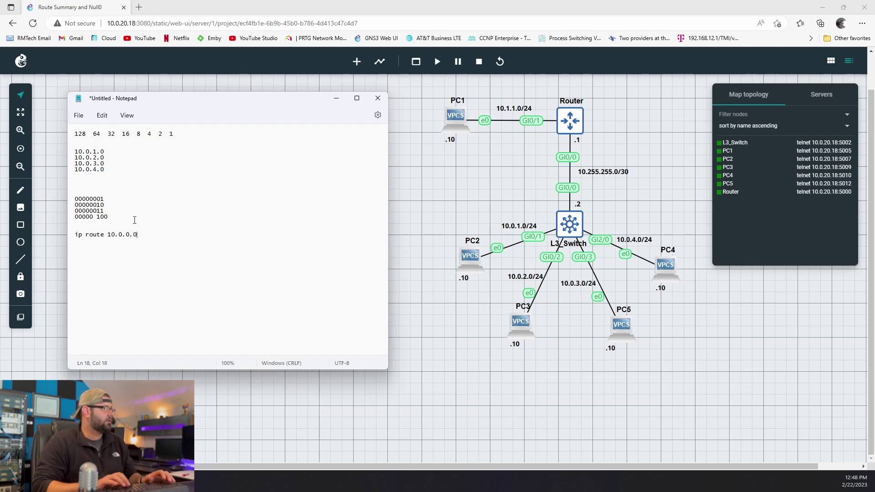
pyautogui.write('/')
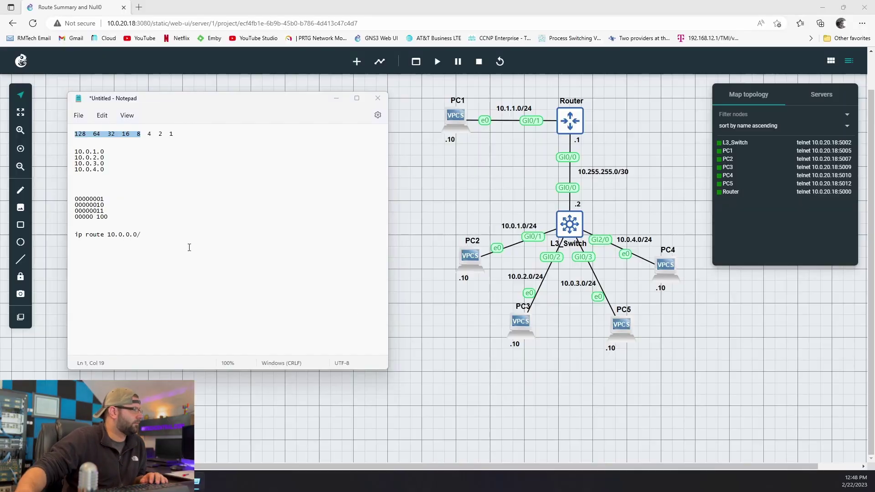
pyautogui.click(152, 235)
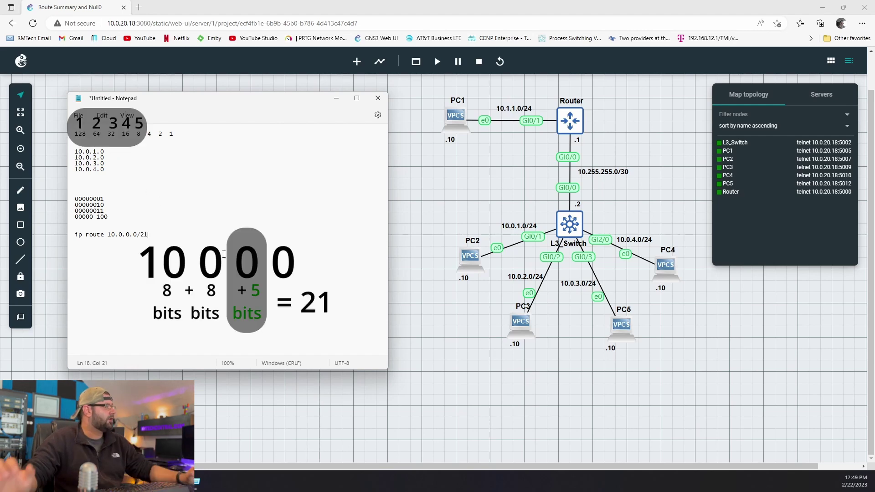
pyautogui.write('21')
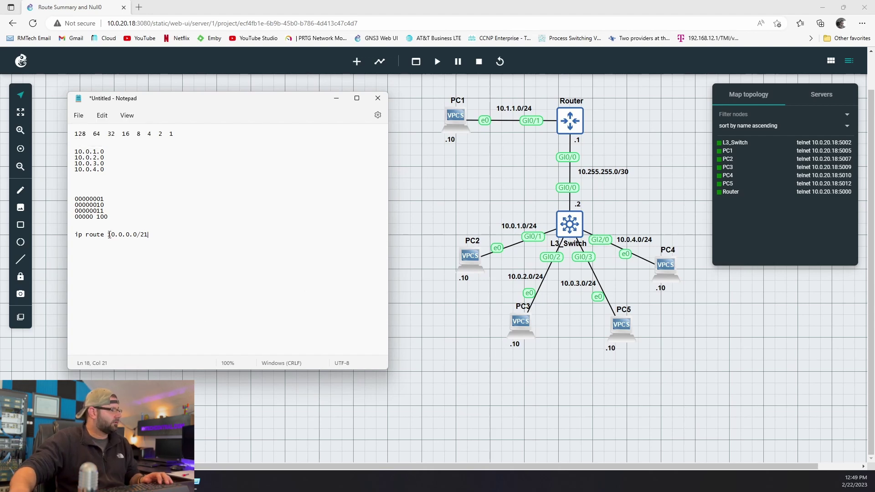
pyautogui.moveTo(110, 235); pyautogui.dragTo(75, 235)
pyautogui.press('BackSpace')
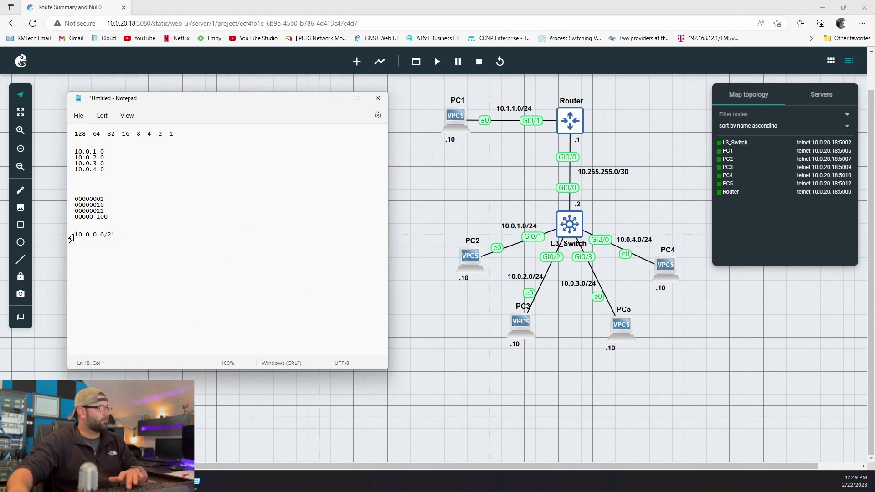
# - Write the summary route's subnet mask 255.255.248.0 below 10.0.0.0/21 and put the calculator away
pyautogui.click(131, 235)
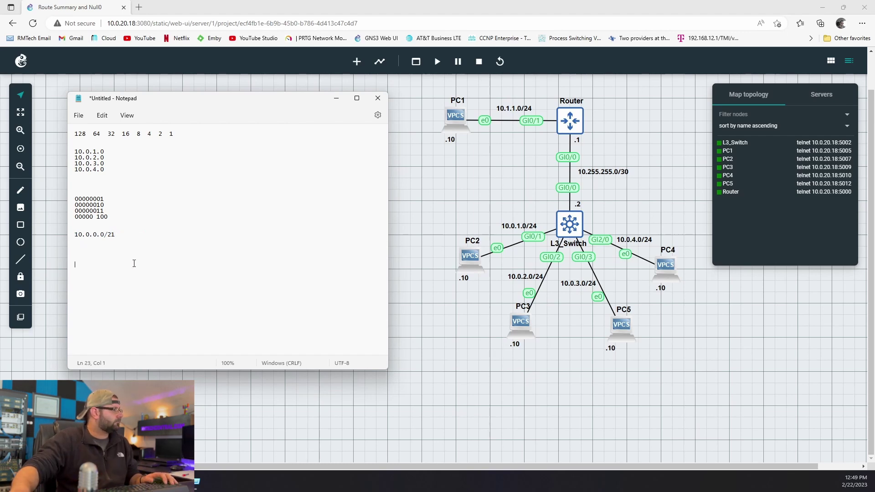
pyautogui.write('255.255.')
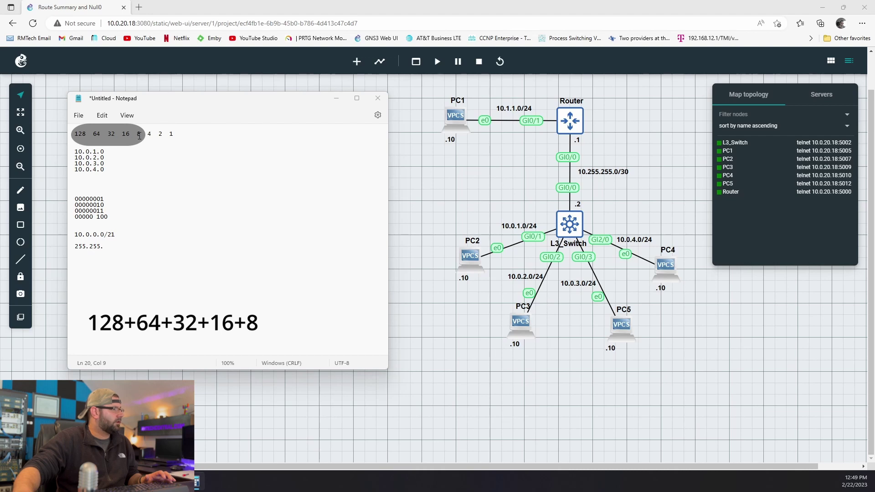
pyautogui.write('24')
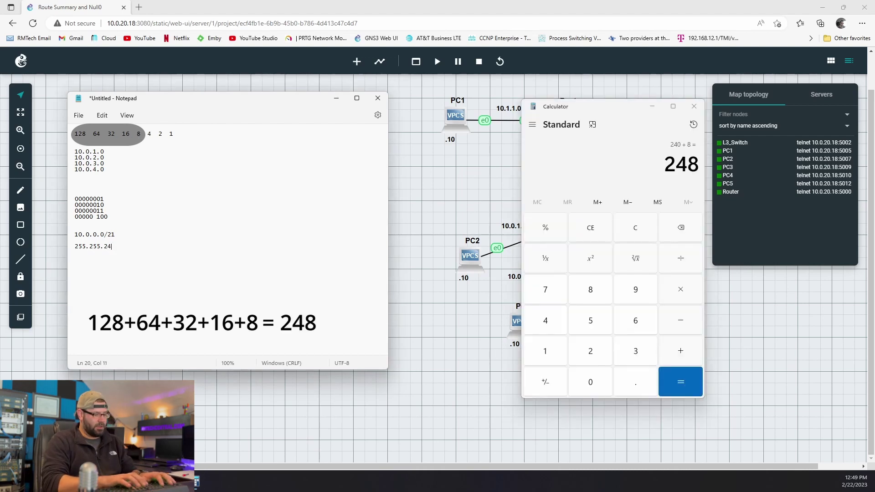
pyautogui.write('8.0')
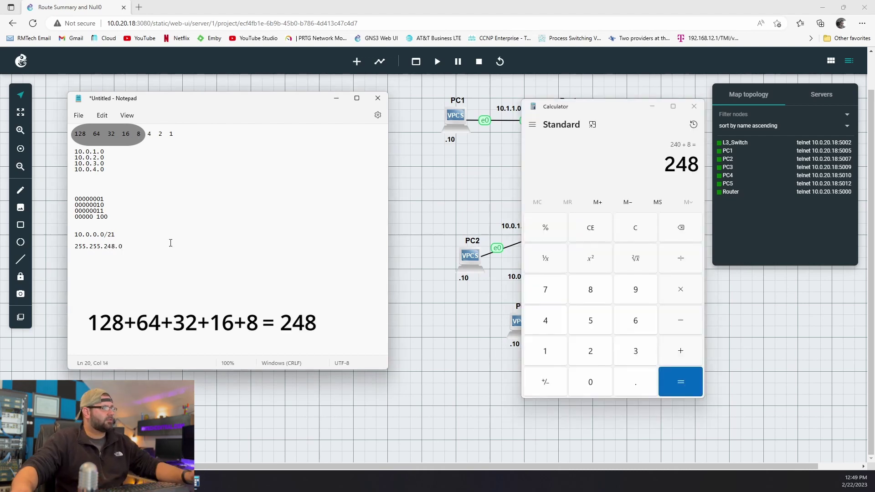
pyautogui.click(653, 106)
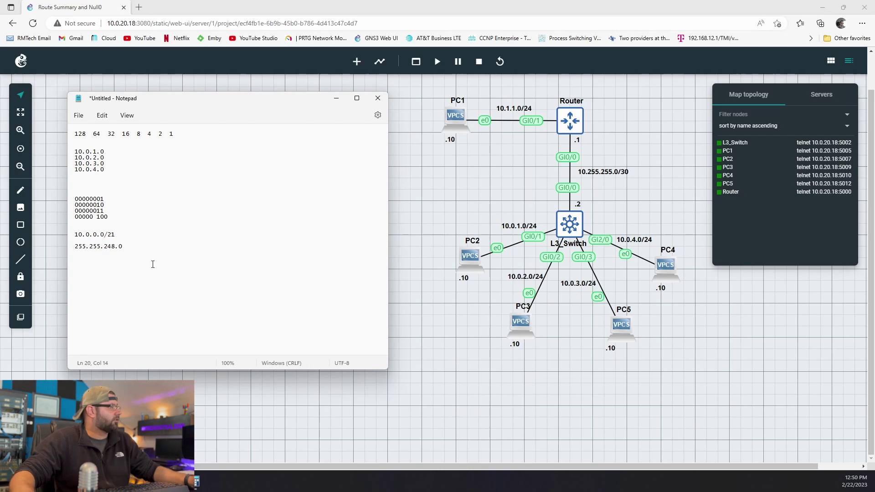
# - Highlight the four networks in the notes, then switch to the Router PuTTY console and place it beside them
pyautogui.moveTo(228, 99)
pyautogui.mouseDown()
pyautogui.moveTo(238, 116)
pyautogui.moveTo(235, 86)
pyautogui.mouseUp()
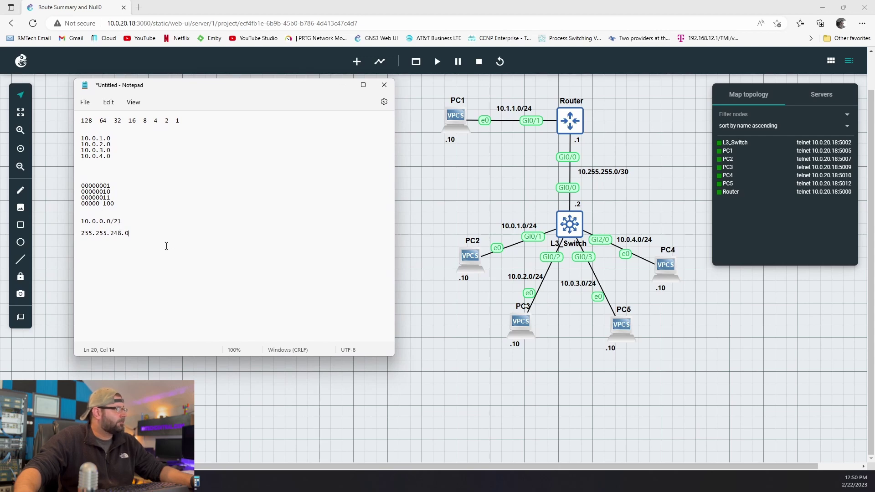
pyautogui.moveTo(83, 138); pyautogui.dragTo(130, 158)
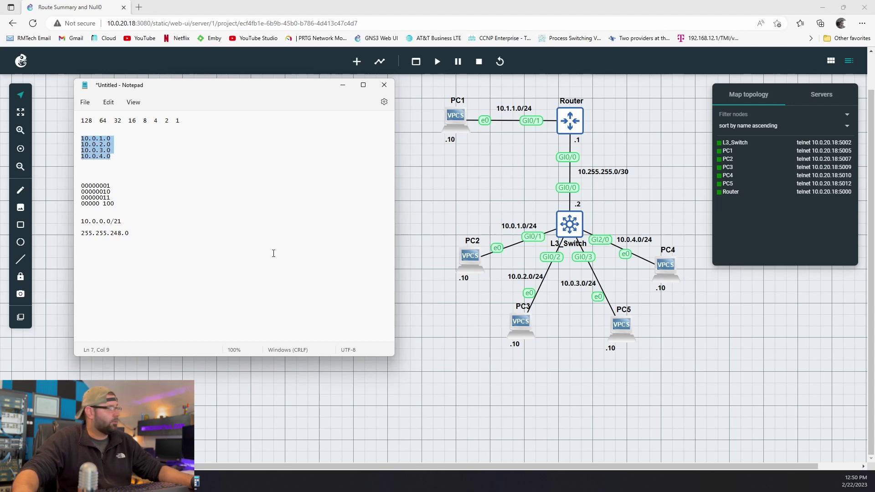
pyautogui.moveTo(197, 482)
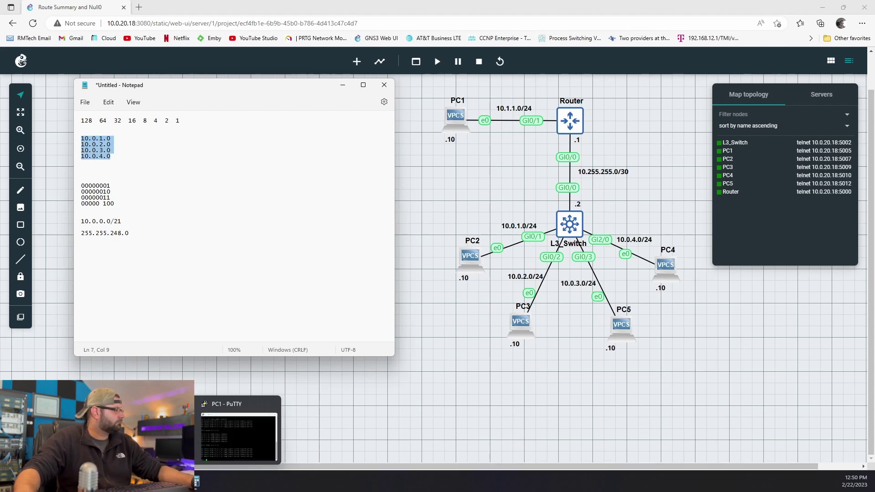
pyautogui.click(239, 438)
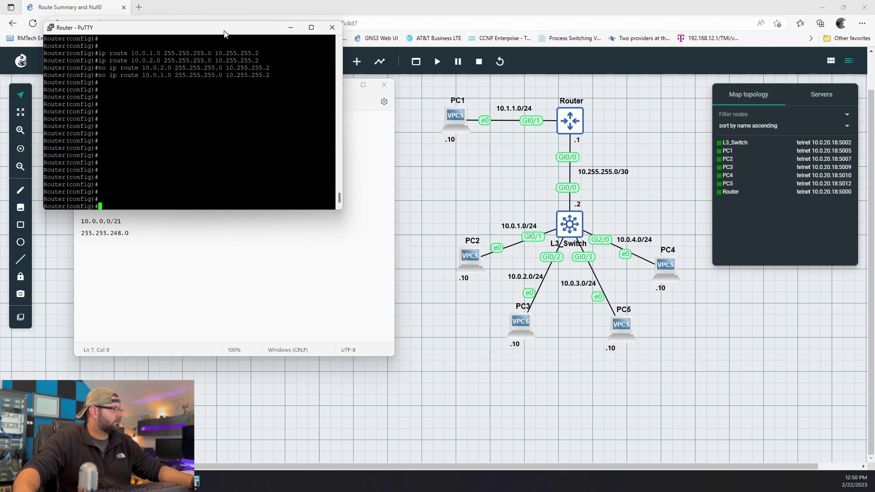
pyautogui.moveTo(216, 63); pyautogui.dragTo(632, 133)
# - Configure the summary static route on the router with ip route 10.0.0.0 255.255.248.0 10.255.255.2
pyautogui.write('ip')
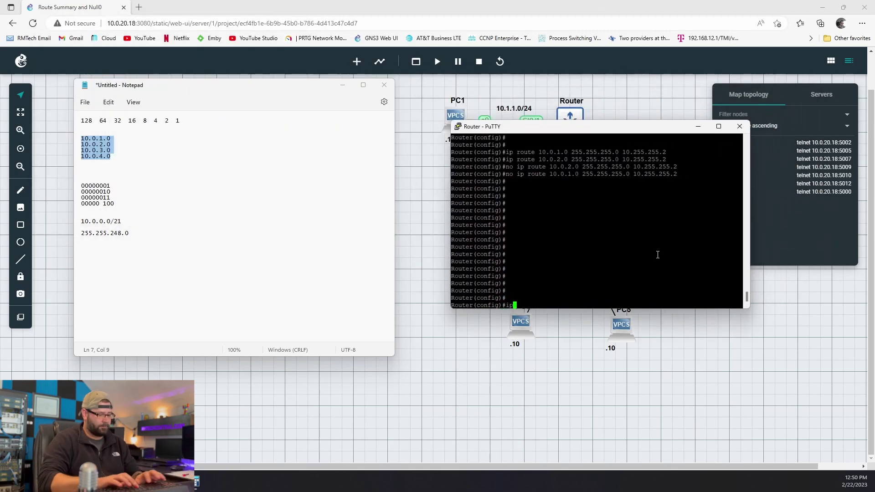
pyautogui.write(' route 10.0.')
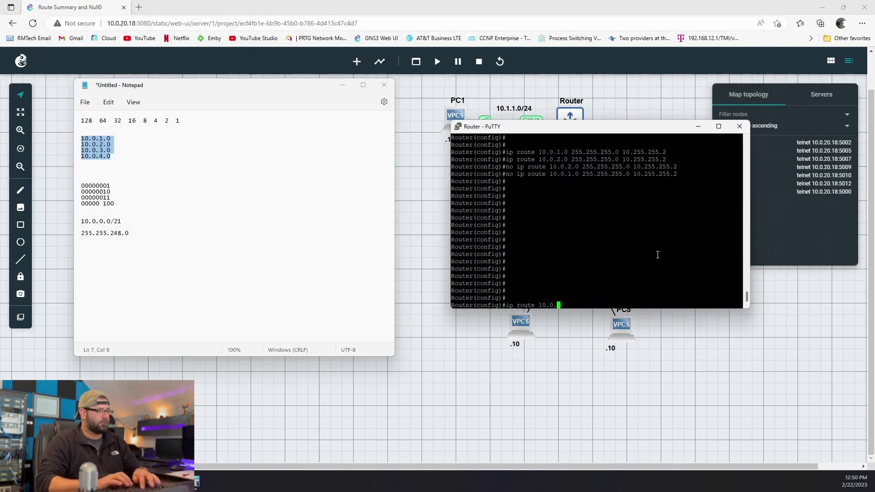
pyautogui.write('0.0 2')
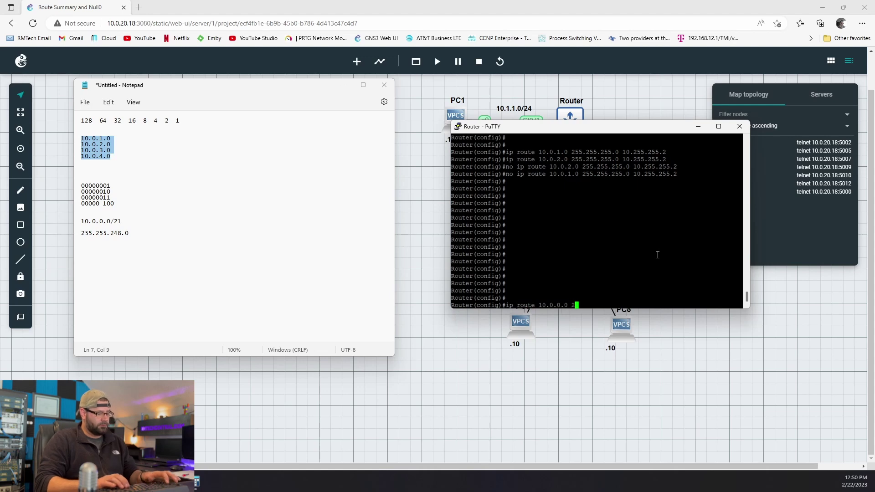
pyautogui.write('55.255.')
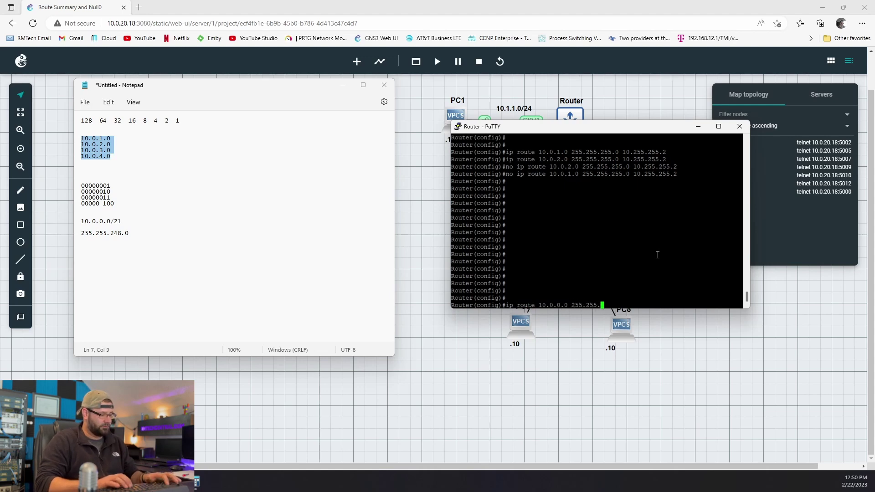
pyautogui.write('248.0 ')
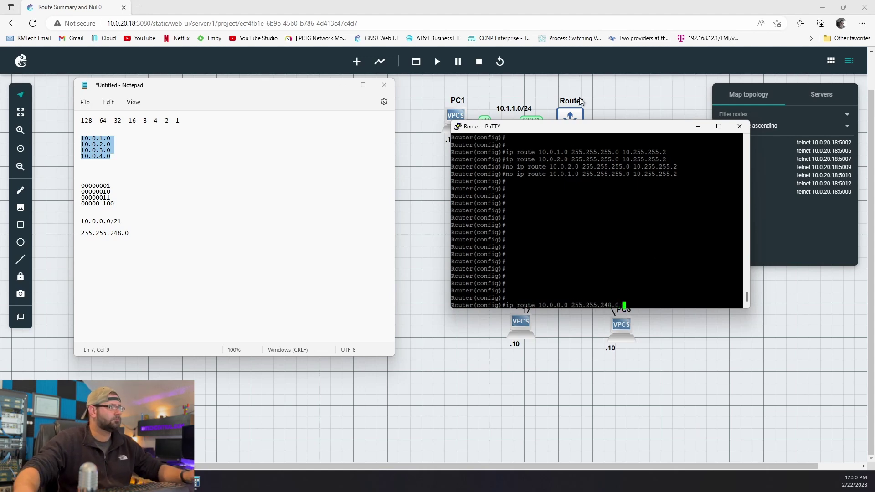
pyautogui.write('10')
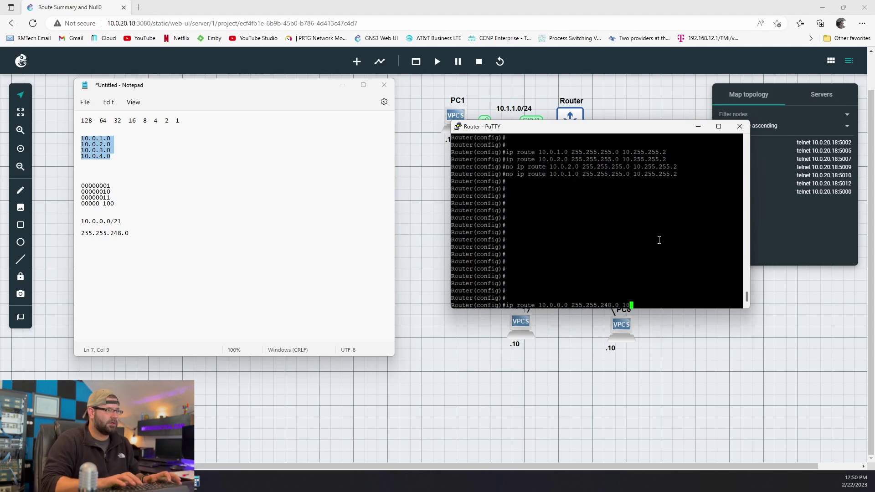
pyautogui.write('.255.2')
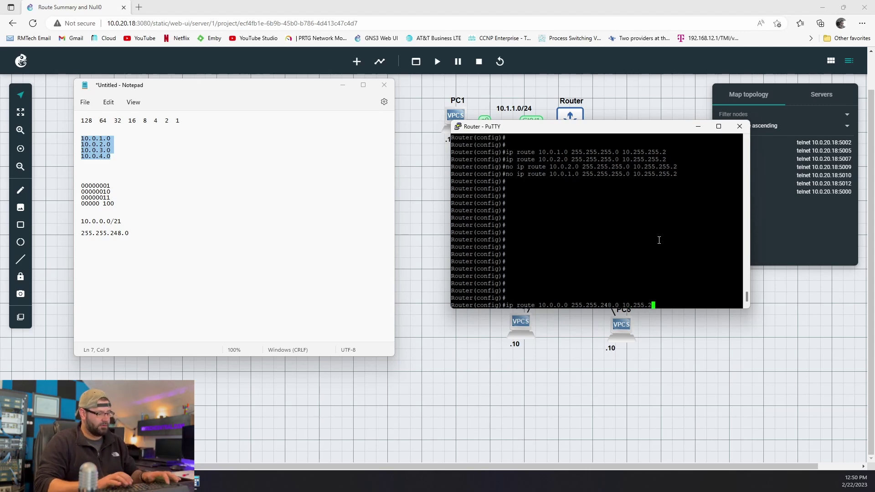
pyautogui.write('55.2')
pyautogui.press('Return')
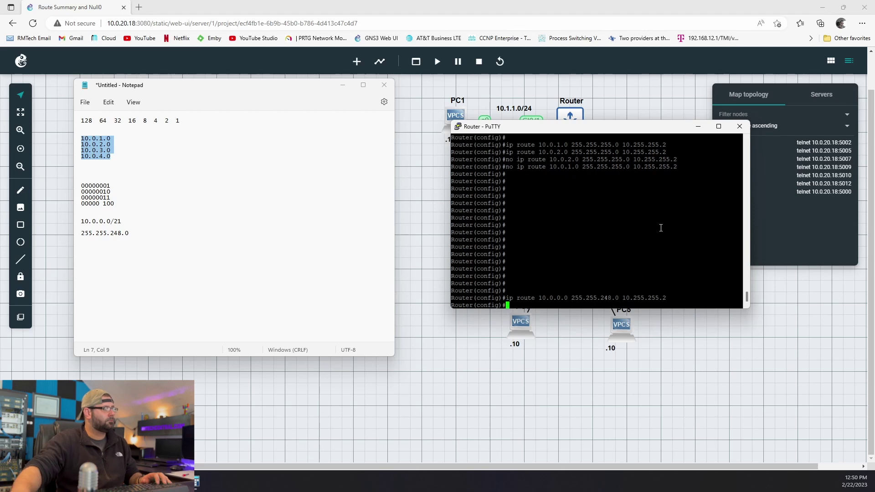
# - Ping 10.0.1.10 from the router's configuration mode with do ping
pyautogui.write('do ping ')
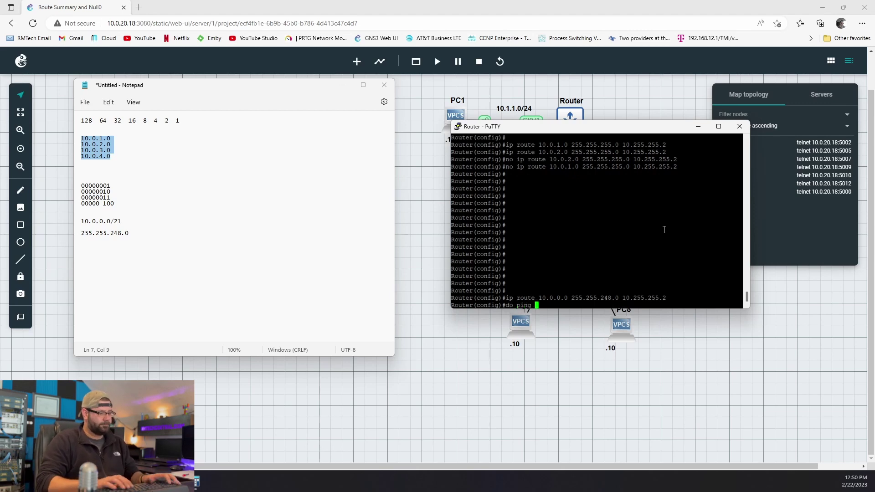
pyautogui.write('10.')
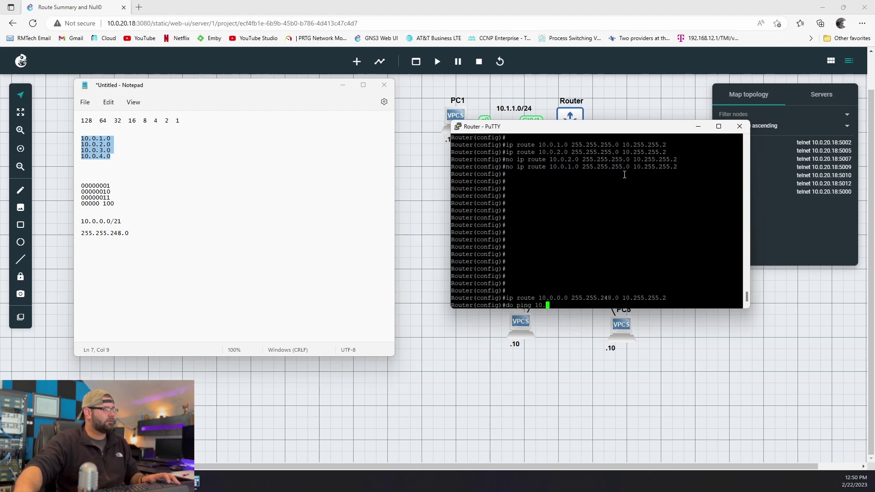
pyautogui.write('0.1')
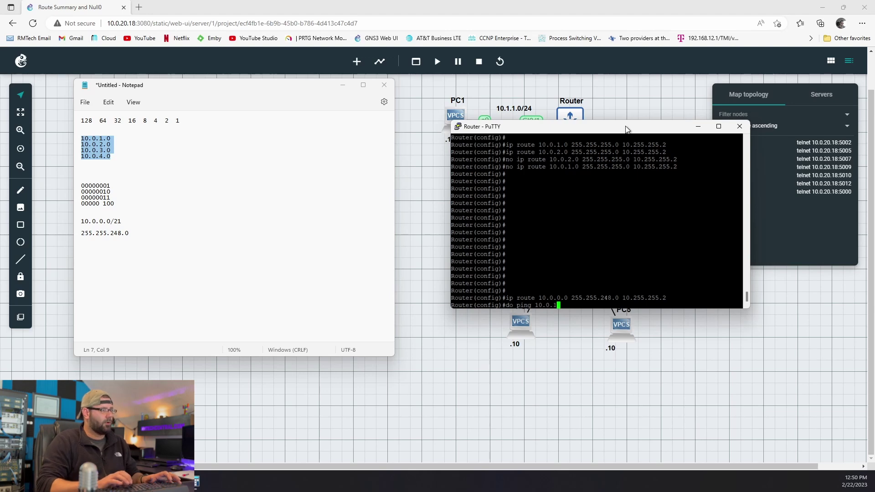
pyautogui.write('.')
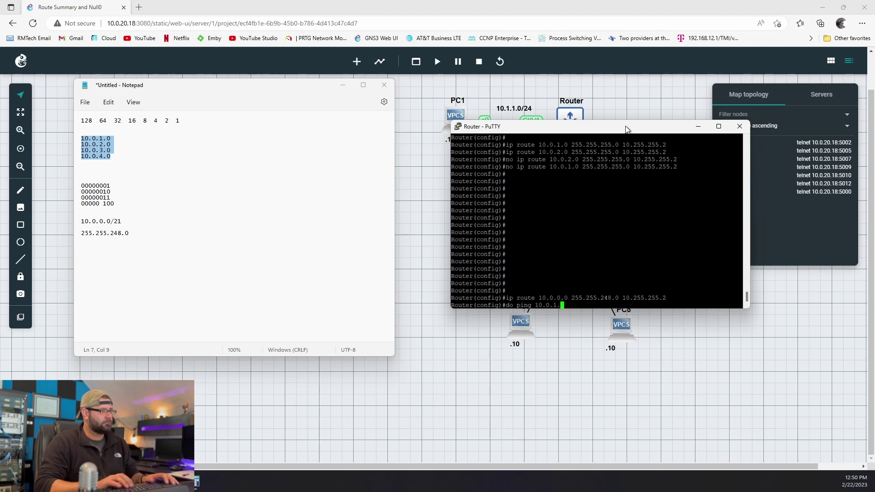
pyautogui.write('10')
pyautogui.press('Return')
# - Reuse the previous ping command on the router to test 10.0.2.10
pyautogui.press('Up')
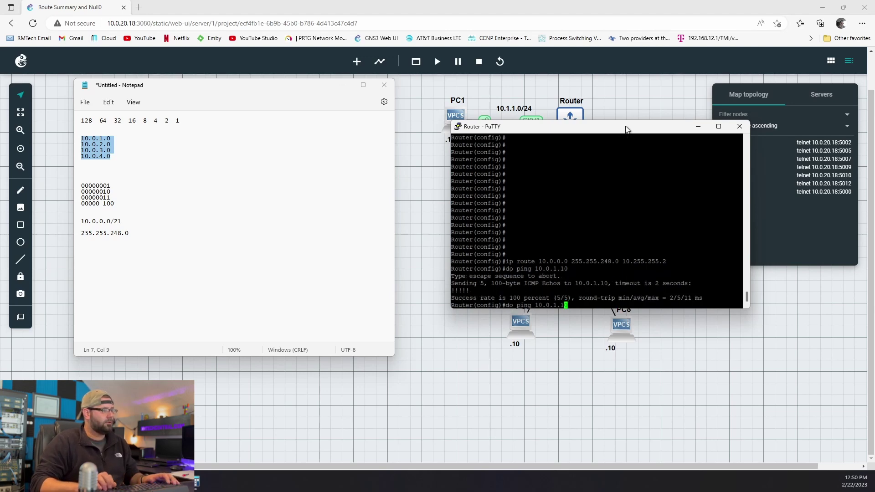
pyautogui.press('Left')
pyautogui.press('Left')
pyautogui.press('Left')
pyautogui.press('BackSpace')
pyautogui.write('2')
pyautogui.press('Return')
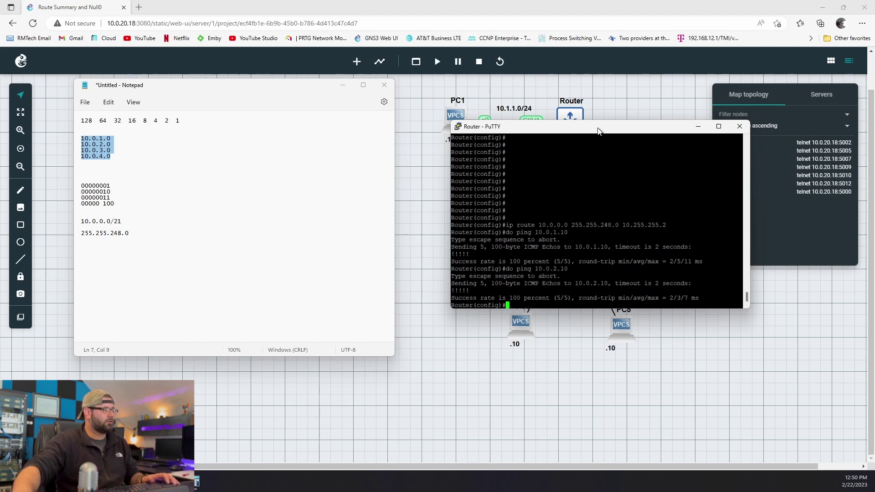
# - Move the Router console off the network diagram and ping 10.0.3.10 from it
pyautogui.moveTo(597, 134); pyautogui.dragTo(298, 143)
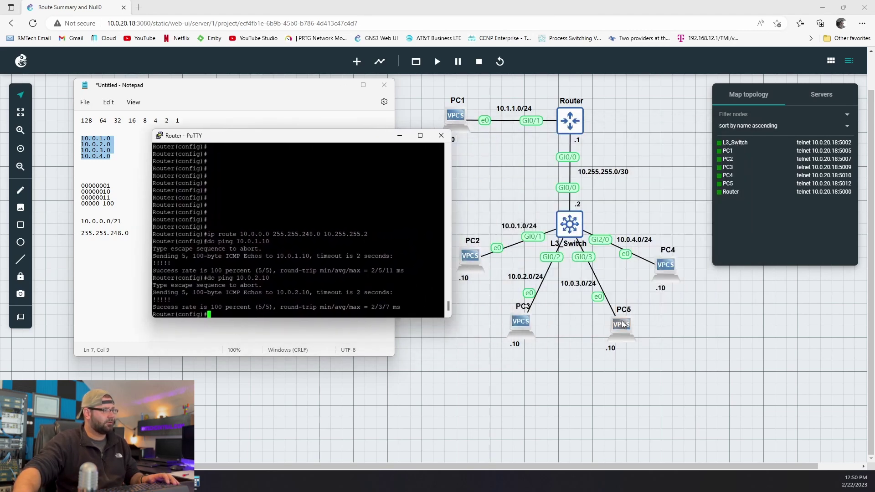
pyautogui.press('Up')
pyautogui.press('Left')
pyautogui.press('Left')
pyautogui.press('Left')
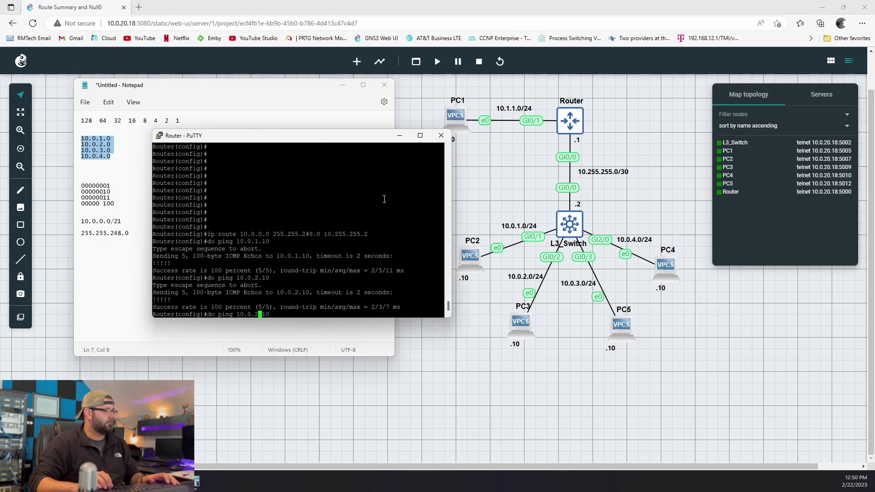
pyautogui.press('BackSpace')
pyautogui.write('3')
pyautogui.press('Return')
# - Ping PC4's address, 10.0.4.10, from the router by editing the previous ping command
pyautogui.press('Up')
pyautogui.press('Left')
pyautogui.press('Left')
pyautogui.press('Left')
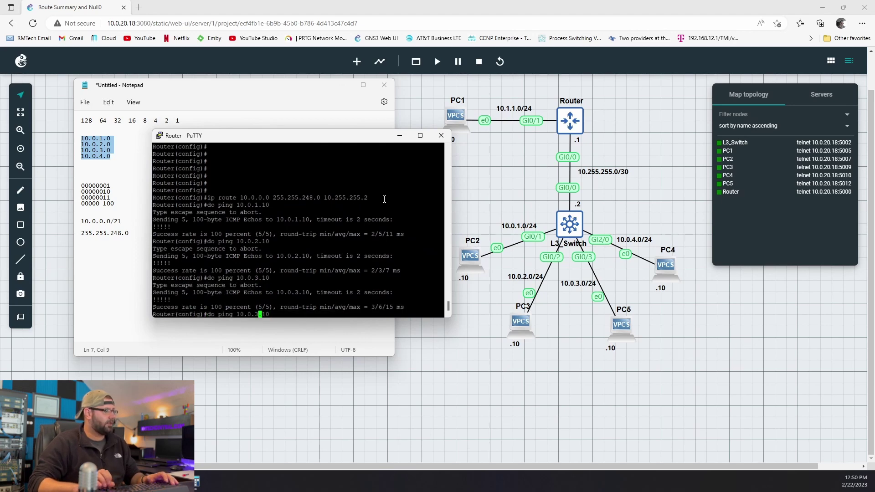
pyautogui.press('BackSpace')
pyautogui.write('4')
pyautogui.press('Return')
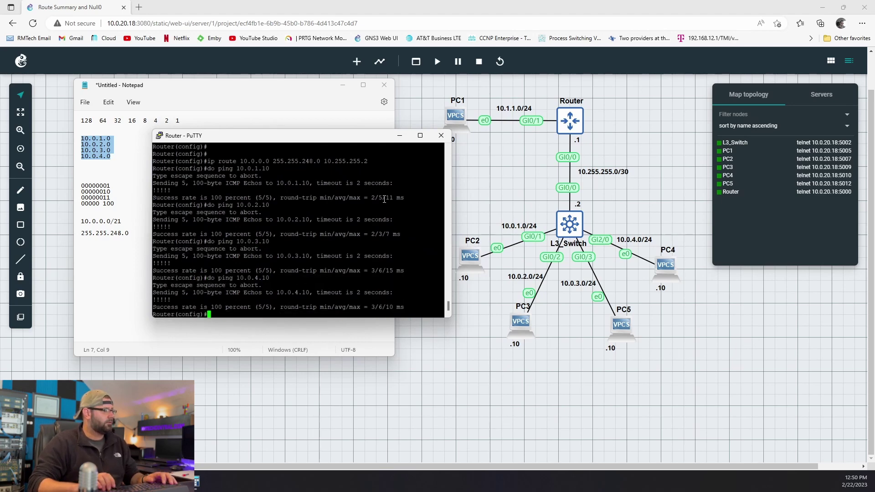
# - Ping 10.0.5.10, an address in an unused network of the summary range, and abort the ping early
pyautogui.press('Up')
pyautogui.press('Left')
pyautogui.press('Left')
pyautogui.press('Left')
pyautogui.press('BackSpace')
pyautogui.write('5')
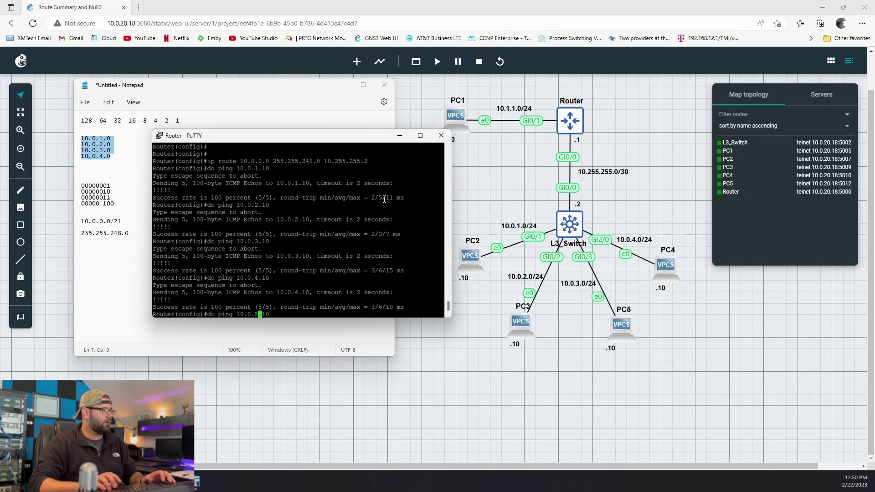
pyautogui.press('Return')
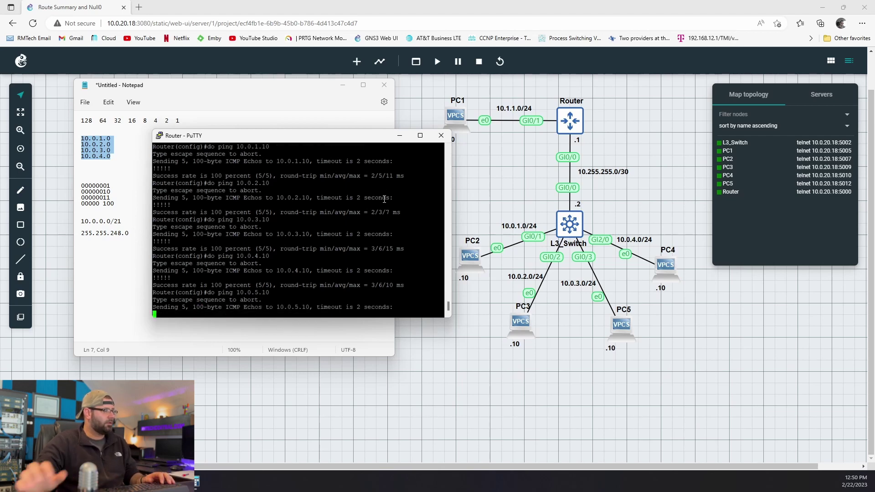
pyautogui.hotkey('ctrl', 'shift', '6')
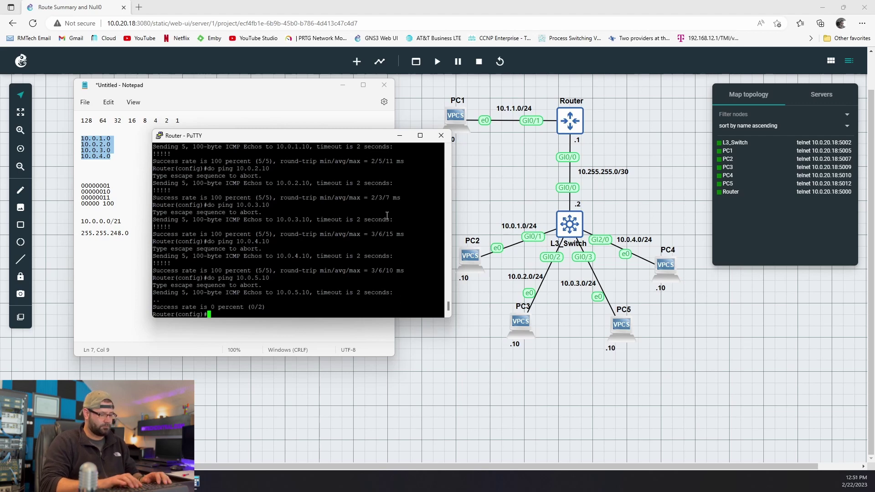
# - Try to turn on ICMP debugging from configuration mode with debug ip icmp
pyautogui.write('debug ')
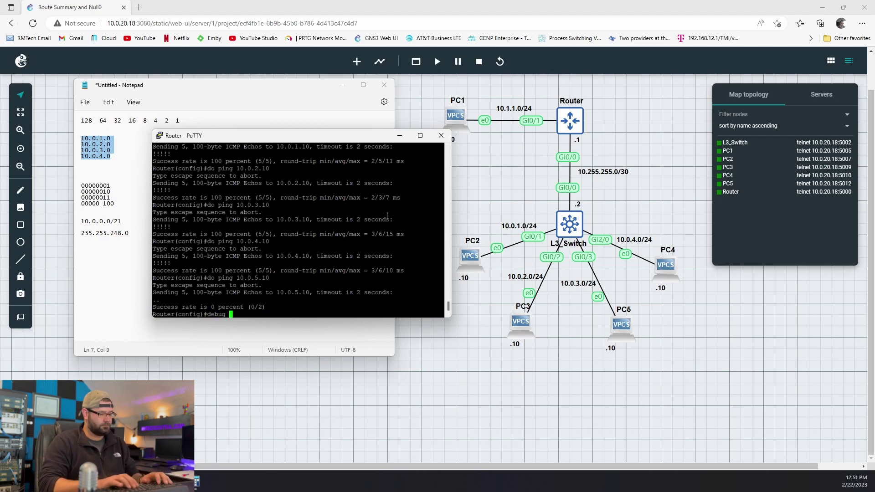
pyautogui.write('ip icmp')
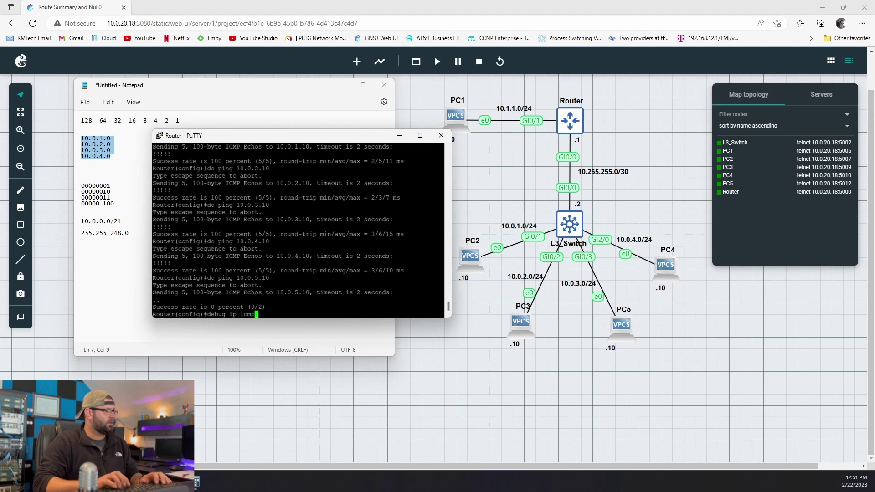
pyautogui.press('Return')
# - Edit the recalled debug command and try running it as do debug icmp
pyautogui.press('Up')
pyautogui.press('Left')
pyautogui.press('Left')
pyautogui.press('Left')
pyautogui.press('Left')
pyautogui.press('BackSpace')
pyautogui.press('BackSpace')
pyautogui.press('BackSpace')
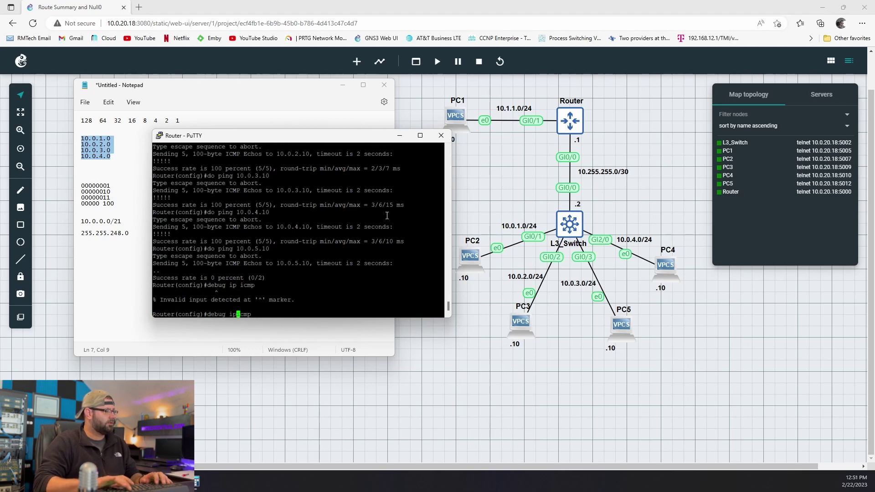
pyautogui.press('Left')
pyautogui.press('Left')
pyautogui.press('Left')
pyautogui.press('Left')
pyautogui.press('Left')
pyautogui.press('Left')
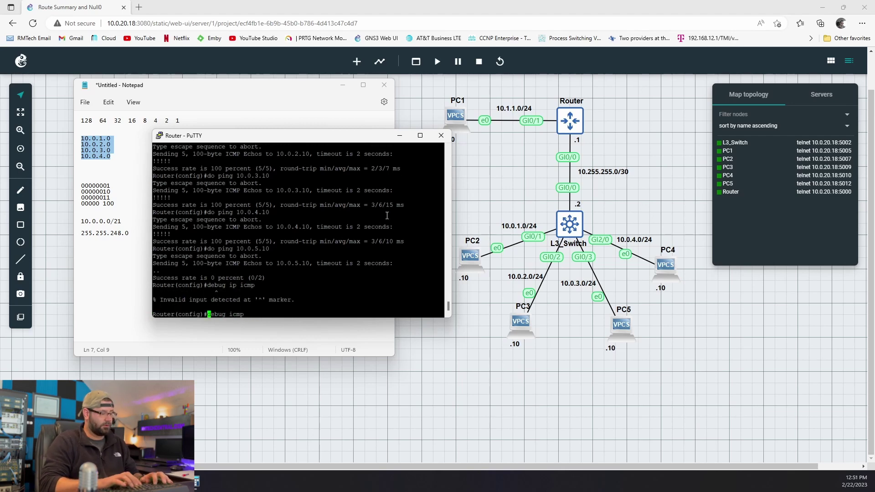
pyautogui.write('do')
pyautogui.press('Return')
# - Turn on ICMP packet debugging on the router with do debug ip icmp
pyautogui.press('Up')
pyautogui.press('Left')
pyautogui.press('Left')
pyautogui.press('Left')
pyautogui.press('Left')
pyautogui.write('ip')
pyautogui.press('Return')
# - Fill the router console with blank prompt lines to push the earlier output out of view
pyautogui.press('Return')
pyautogui.press('Return')
pyautogui.press('Return')
pyautogui.press('Return')
pyautogui.press('Return')
pyautogui.press('Return')
pyautogui.press('Return')
pyautogui.press('Return')
pyautogui.press('Return')
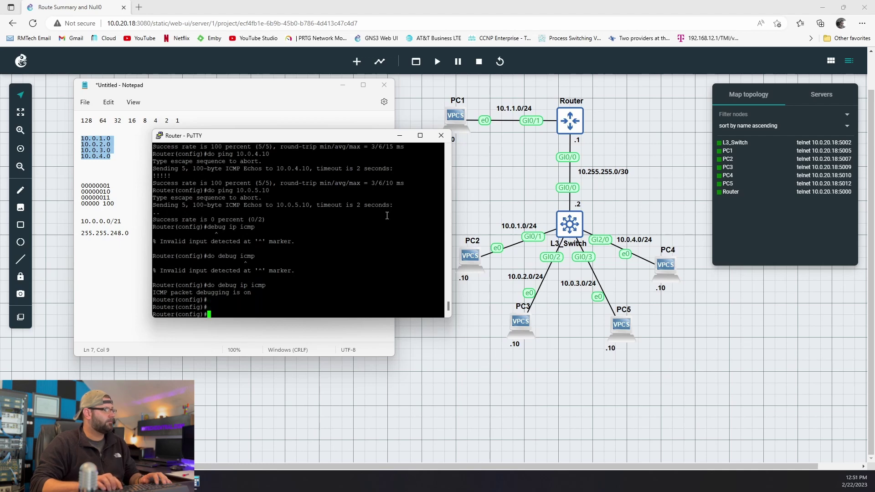
pyautogui.press('Return')
pyautogui.press('Return')
pyautogui.press('Return')
pyautogui.press('Return')
pyautogui.press('Return')
pyautogui.press('Return')
pyautogui.press('Return')
pyautogui.press('Return')
pyautogui.press('Return')
pyautogui.press('Return')
pyautogui.press('Return')
pyautogui.press('Return')
pyautogui.press('Return')
pyautogui.press('Return')
# - Recall and run do ping 10.0.5.10 again with debugging on, and highlight the source address in the ICMP messages
pyautogui.press('Up')
pyautogui.press('Up')
pyautogui.press('Up')
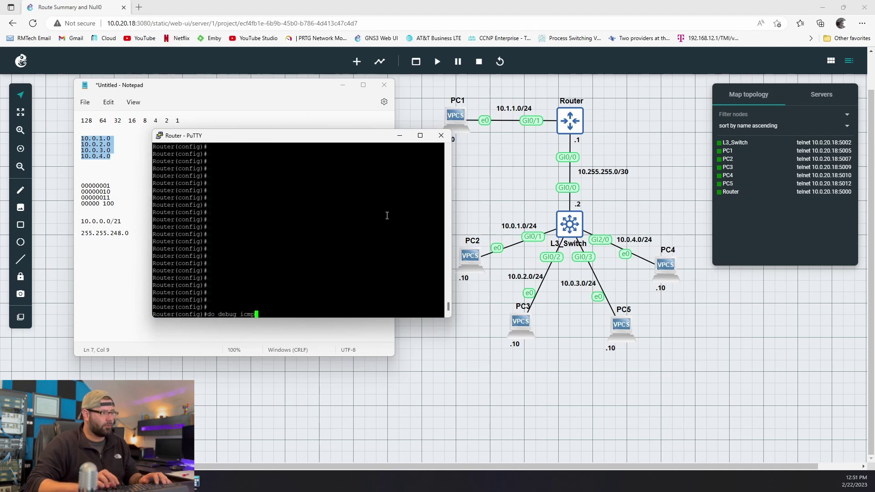
pyautogui.press('Up')
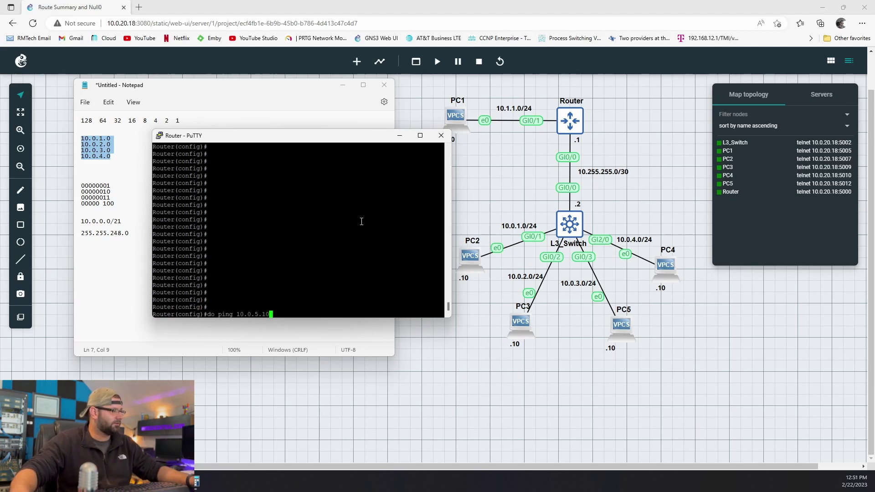
pyautogui.press('Return')
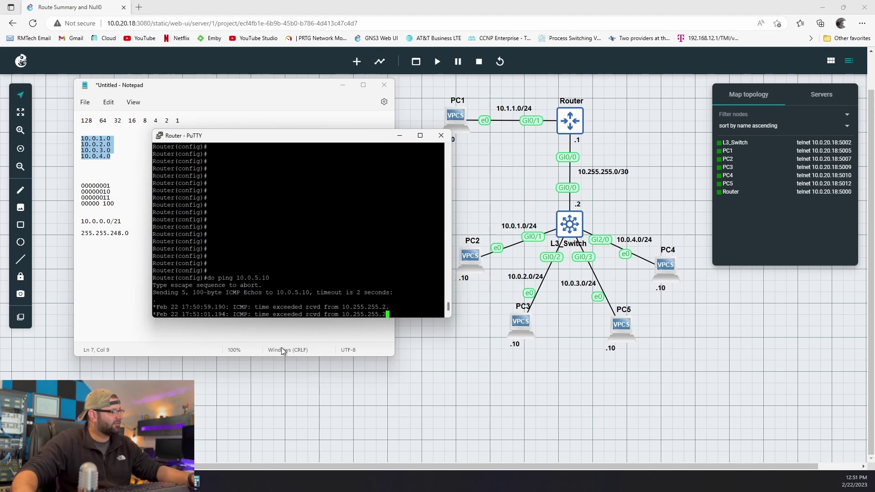
pyautogui.moveTo(341, 301); pyautogui.dragTo(381, 302)
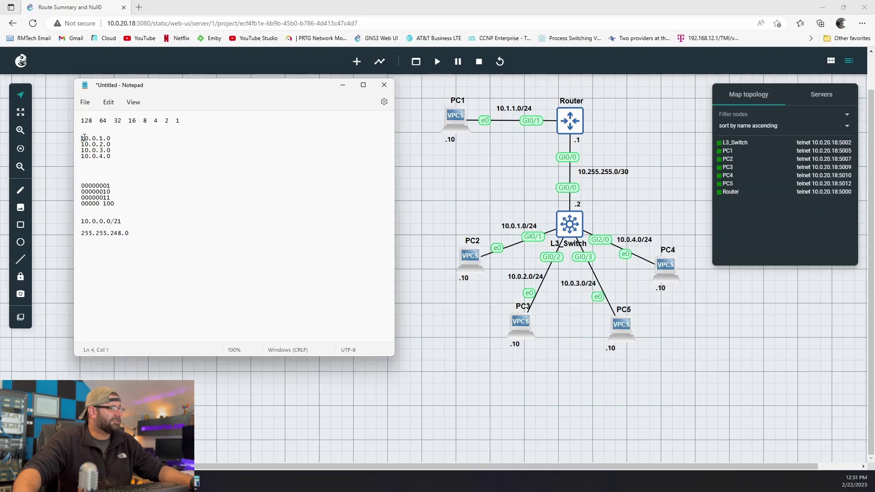
# - Highlight the four networks in the notes, then a bit value in the binary place-value row
pyautogui.moveTo(80, 137); pyautogui.dragTo(119, 160)
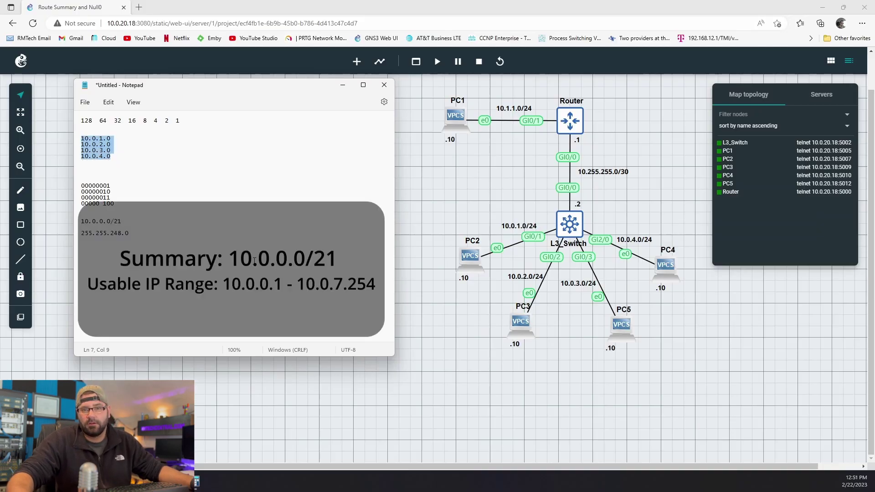
pyautogui.click(169, 162)
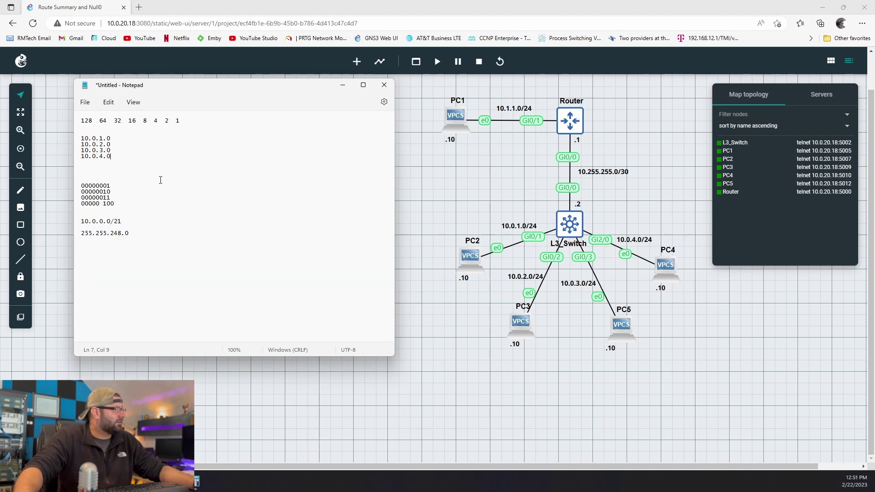
pyautogui.doubleClick(155, 120)
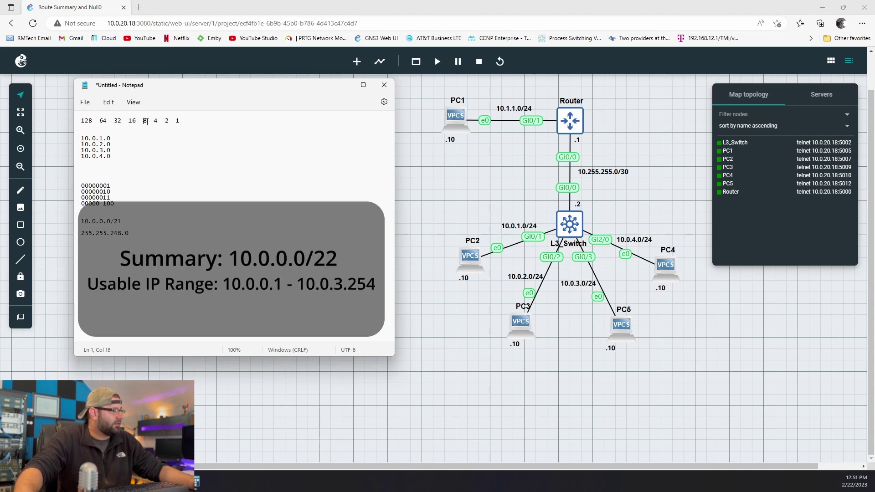
# - Add the networks 10.0.0.0 and 10.0.4.0 on separate lines below the subnet mask in the notes
pyautogui.hotkey('ctrl', 'End')
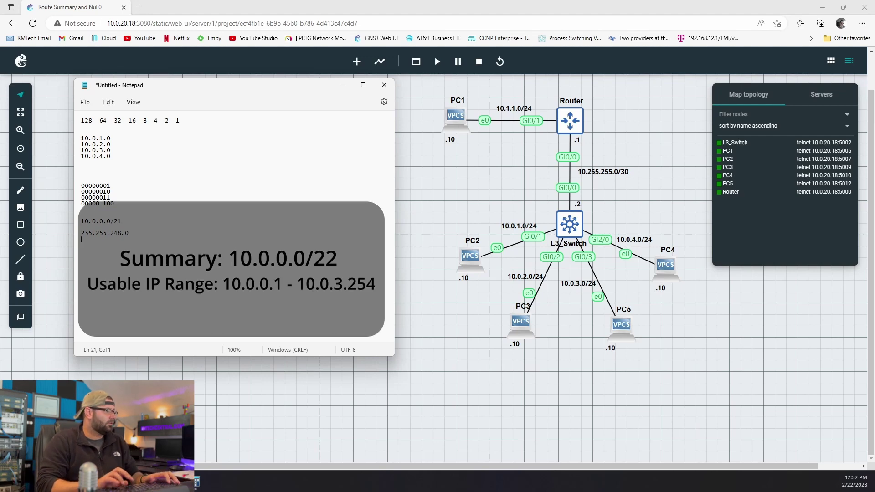
pyautogui.press('Return')
pyautogui.press('Return')
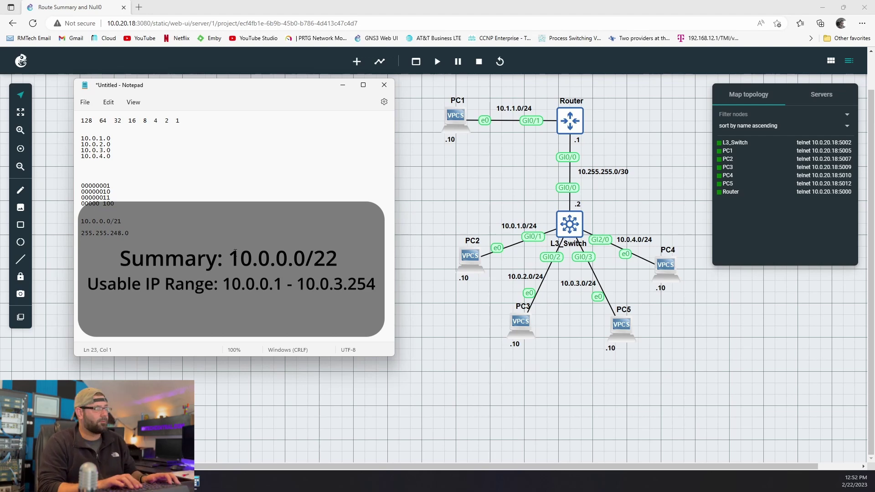
pyautogui.write('0.0.0 ')
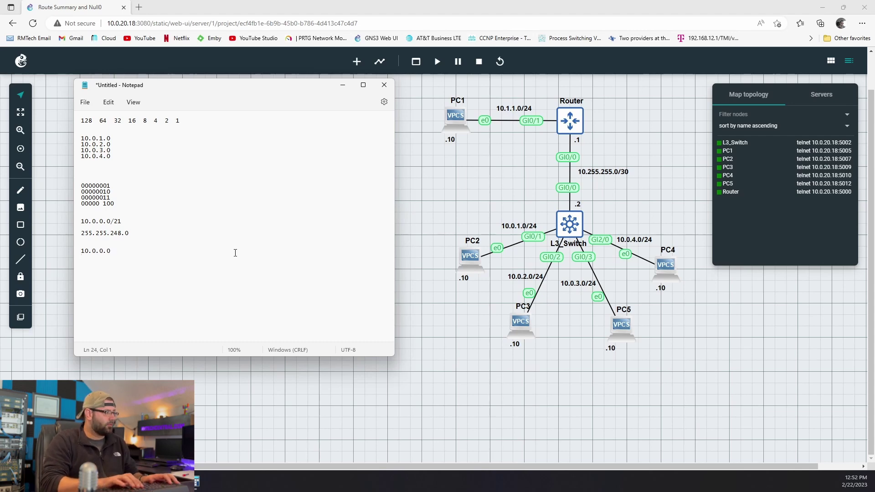
pyautogui.write('10.0.4.0')
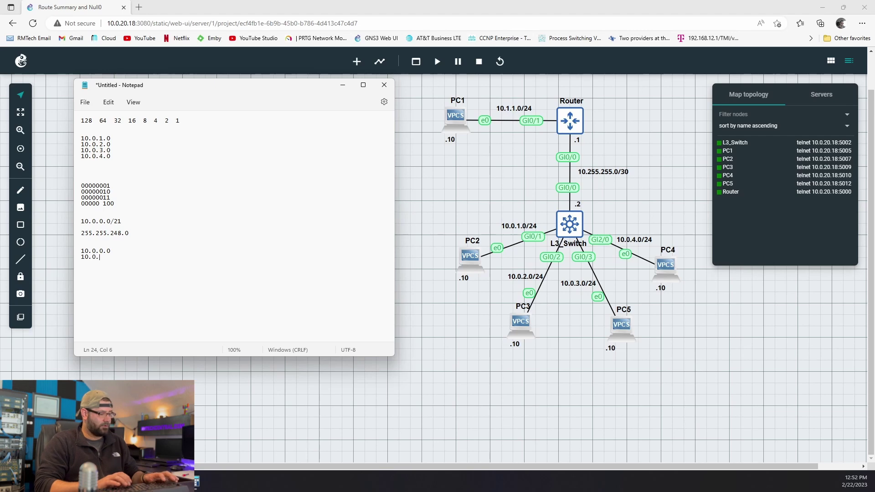
pyautogui.click(116, 250)
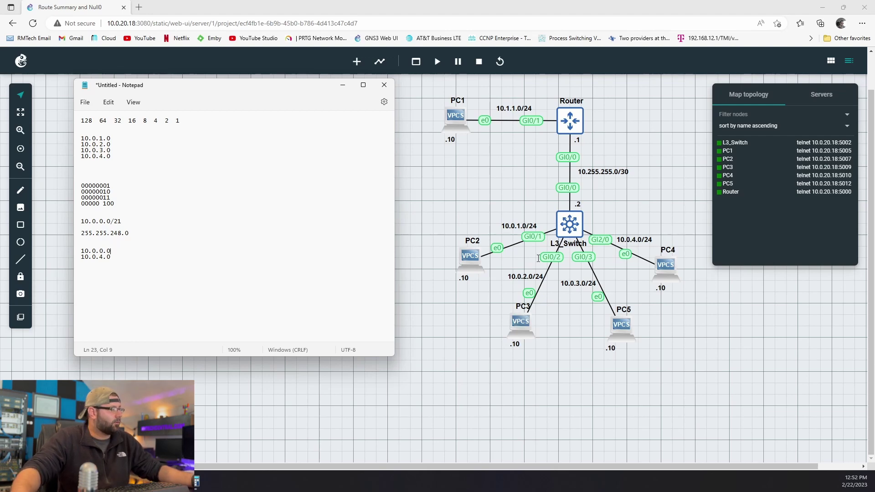
pyautogui.click(212, 221)
pyautogui.moveTo(260, 90); pyautogui.dragTo(243, 95)
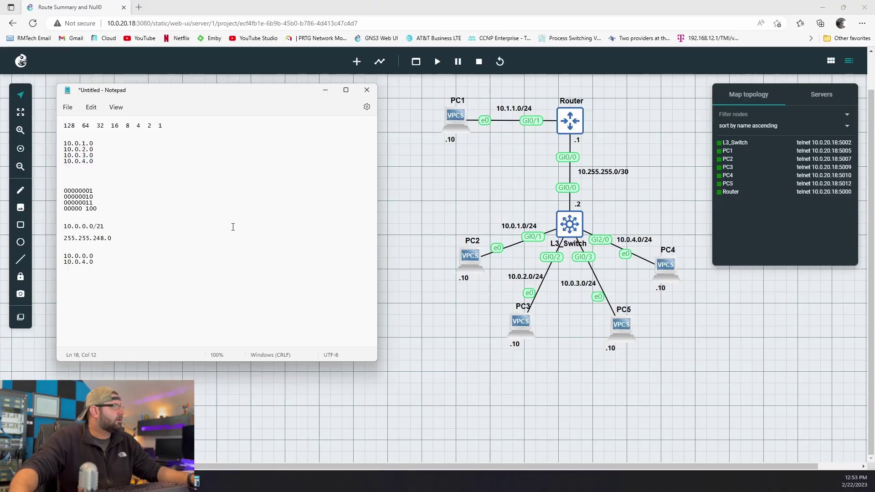
pyautogui.click(221, 75)
pyautogui.moveTo(220, 76); pyautogui.dragTo(221, 92)
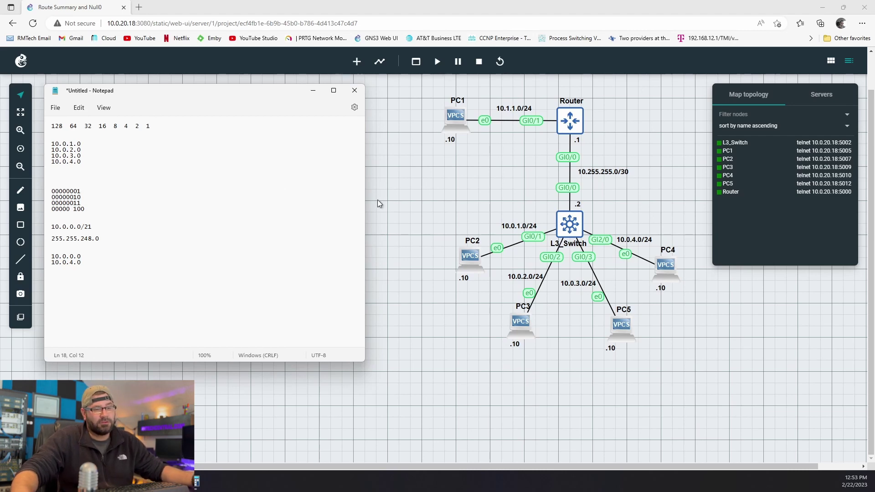
pyautogui.moveTo(267, 99)
pyautogui.mouseDown()
pyautogui.moveTo(264, 119)
pyautogui.moveTo(258, 89)
pyautogui.mouseUp()
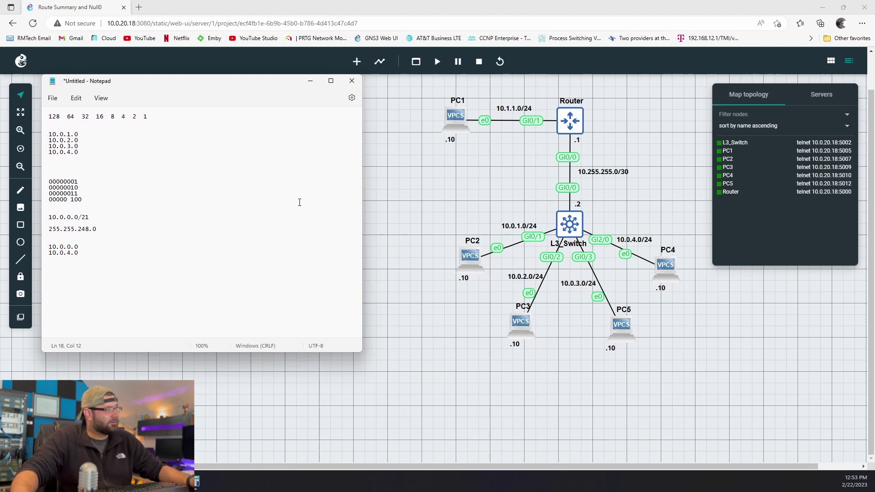
# - Bring the Router console back over the notes and highlight the source address in the last ICMP time exceeded message
pyautogui.moveTo(197, 482)
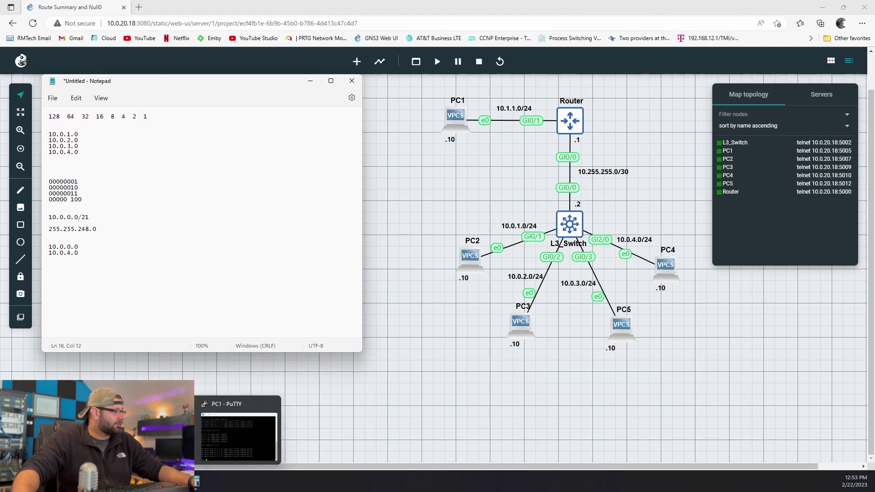
pyautogui.click(151, 433)
pyautogui.moveTo(311, 145); pyautogui.dragTo(208, 85)
pyautogui.moveTo(242, 255); pyautogui.dragTo(266, 322)
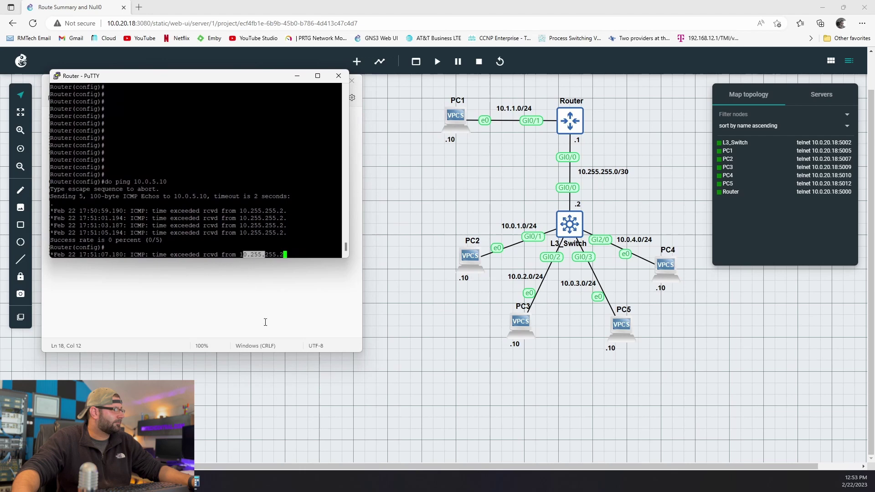
# - Enlarge the Router console downward and push the old ping output up with a screenful of blank prompt lines
pyautogui.click(289, 254)
pyautogui.moveTo(297, 260); pyautogui.dragTo(297, 353)
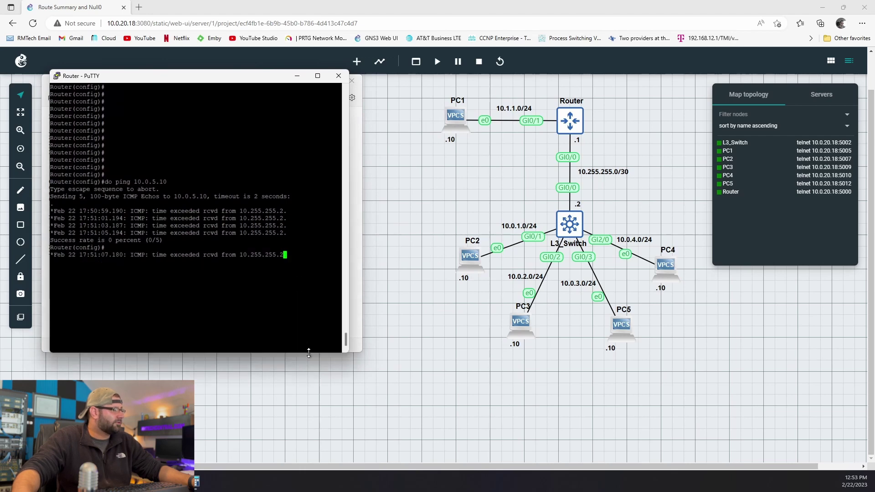
pyautogui.press('Return')
pyautogui.press('Return')
pyautogui.press('Return')
pyautogui.press('Return')
pyautogui.press('Return')
pyautogui.press('Return')
pyautogui.press('Return')
pyautogui.press('Return')
pyautogui.press('Return')
pyautogui.press('Return')
pyautogui.press('Return')
pyautogui.press('Return')
pyautogui.press('Return')
pyautogui.press('Return')
pyautogui.press('Return')
pyautogui.press('Return')
pyautogui.press('Return')
pyautogui.press('Return')
pyautogui.press('Return')
pyautogui.press('Return')
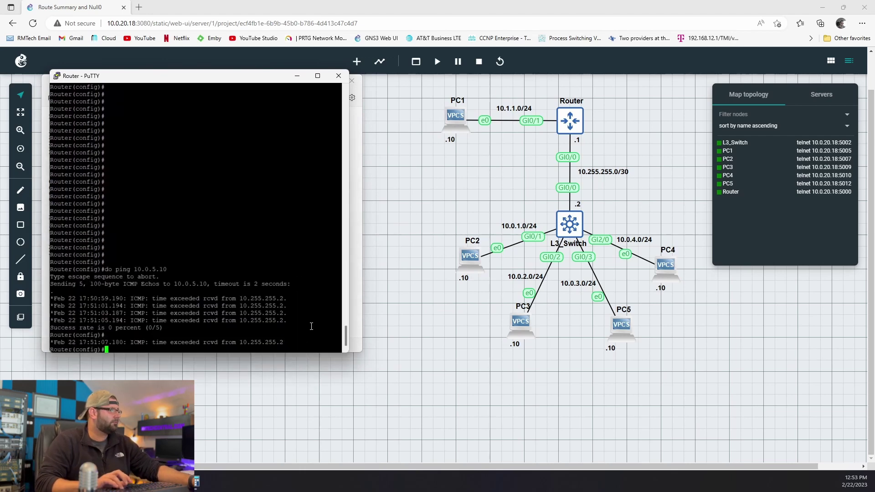
pyautogui.press('Return')
pyautogui.press('Return')
pyautogui.press('Return')
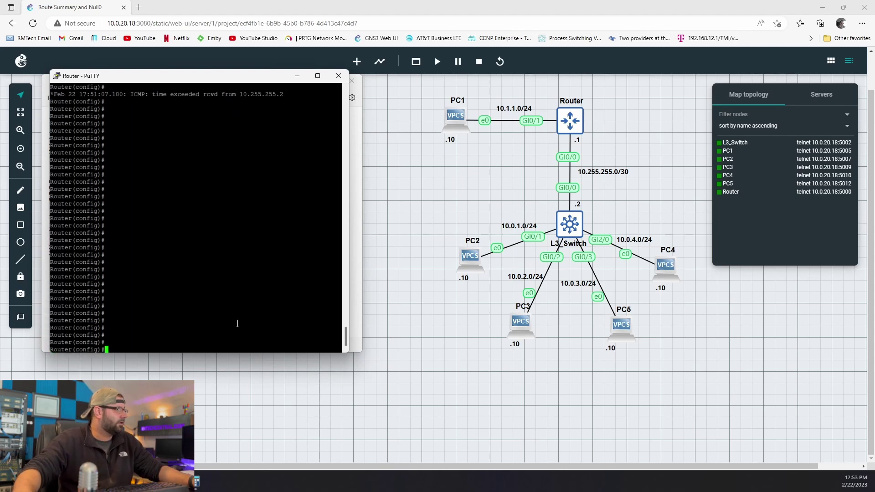
# - Bring up the L3_Switch console below the switch in the topology, and highlight the earlier ip route 10.0.0.0 255.255.248.0 10.255.255.2 command in the Router console
pyautogui.moveTo(196, 481)
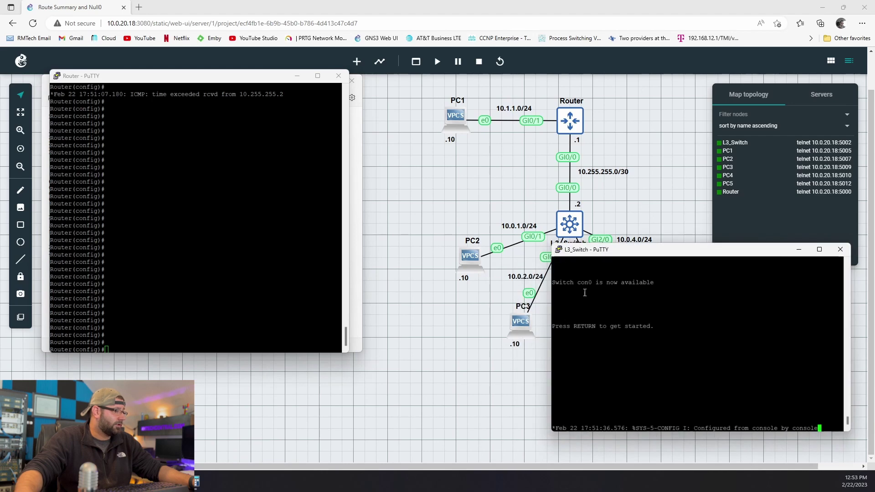
pyautogui.moveTo(679, 245); pyautogui.dragTo(588, 271)
pyautogui.scroll(6, 178, 203)
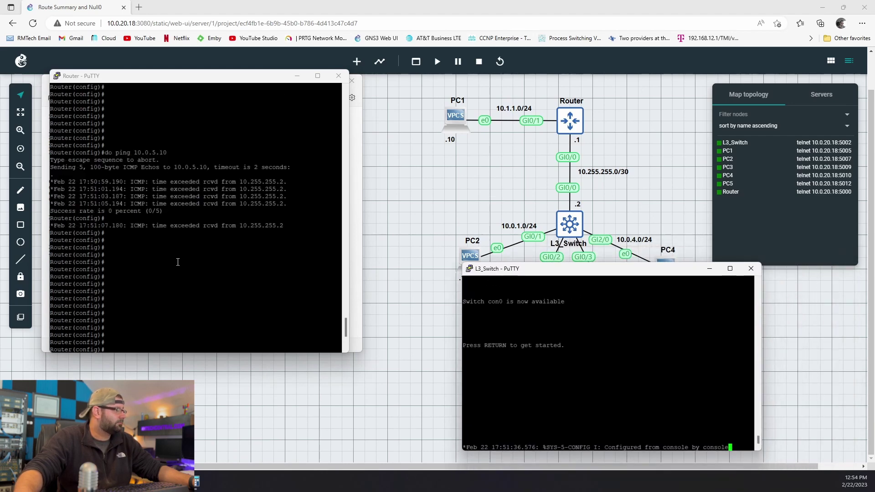
pyautogui.scroll(6, 178, 262)
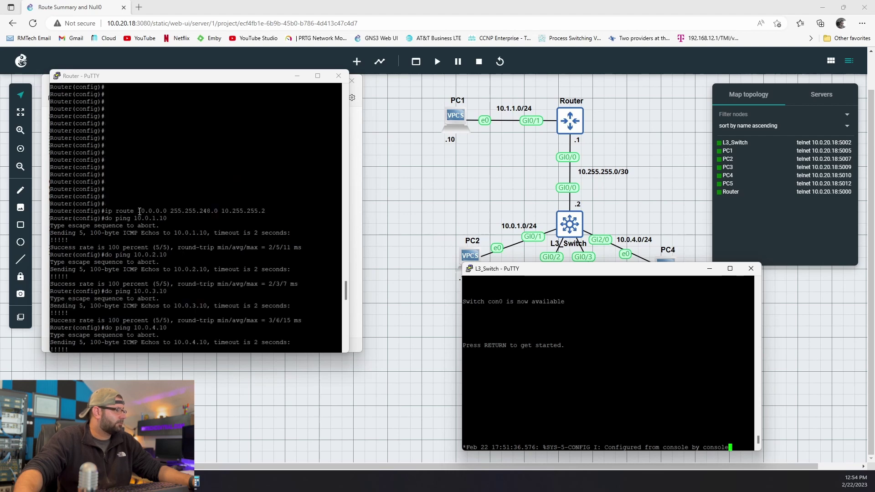
pyautogui.moveTo(108, 211); pyautogui.dragTo(265, 211)
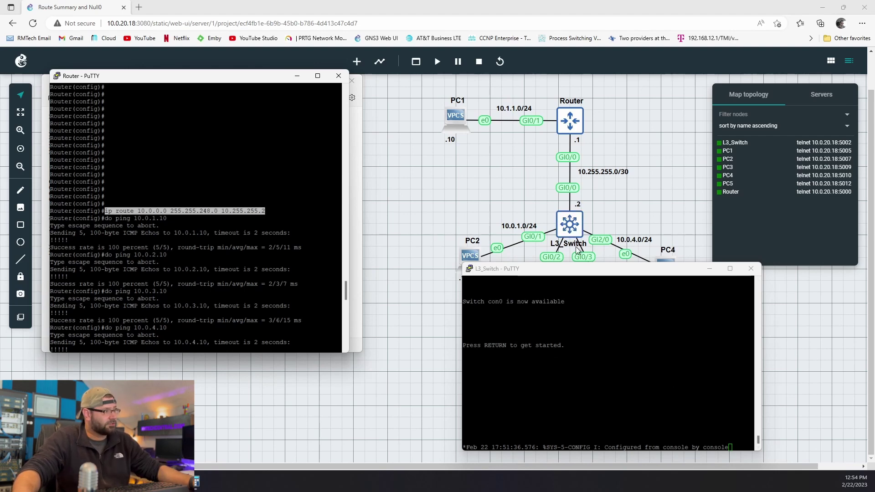
# - Wake the L3_Switch console and enter privileged mode with en and global configuration mode with conf t
pyautogui.click(652, 369)
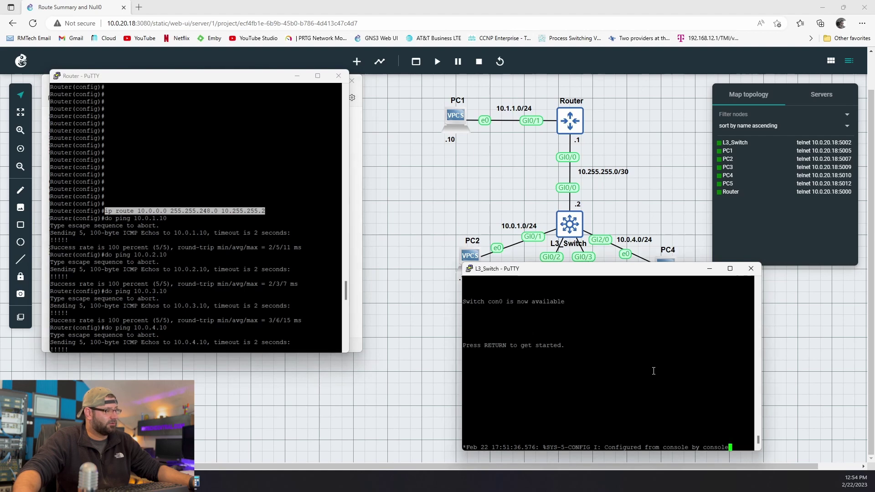
pyautogui.press('Return')
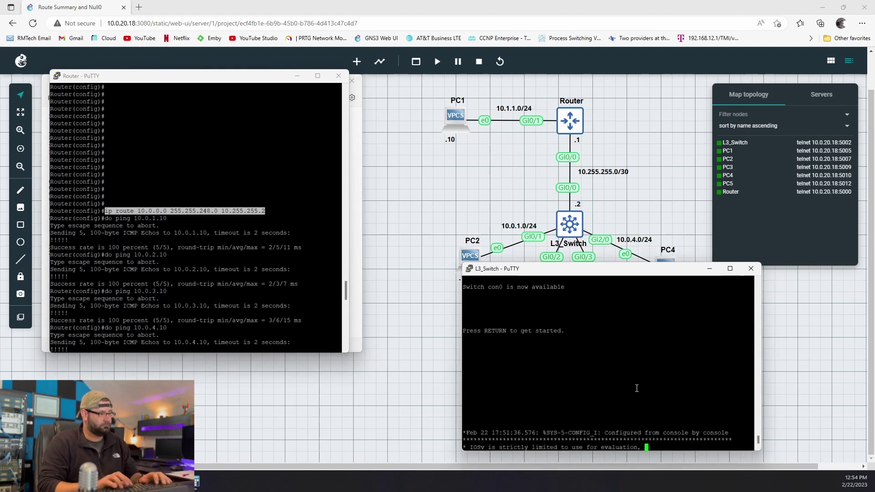
pyautogui.press('Return')
pyautogui.press('Return')
pyautogui.press('Return')
pyautogui.write('en')
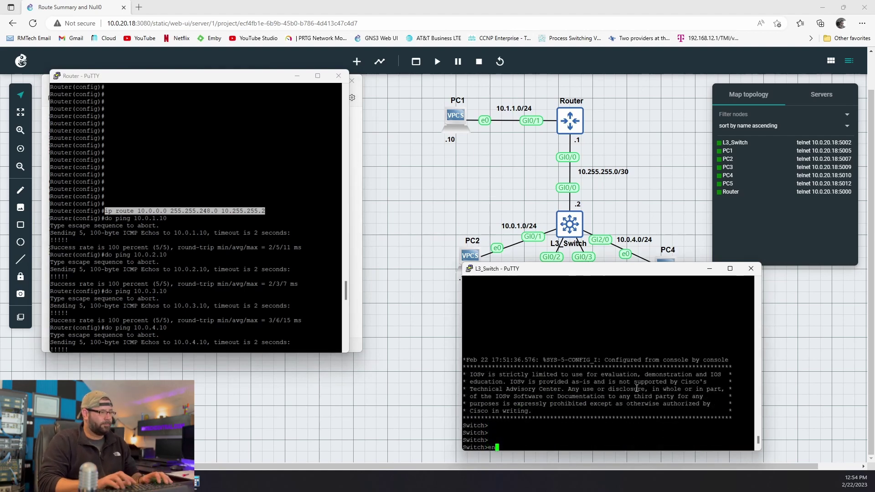
pyautogui.press('Return')
pyautogui.press('Return')
pyautogui.press('Return')
pyautogui.press('Return')
pyautogui.press('Return')
pyautogui.write('conf t')
pyautogui.press('Return')
pyautogui.press('Return')
pyautogui.press('Return')
pyautogui.press('Return')
pyautogui.press('Return')
pyautogui.press('Return')
pyautogui.press('Return')
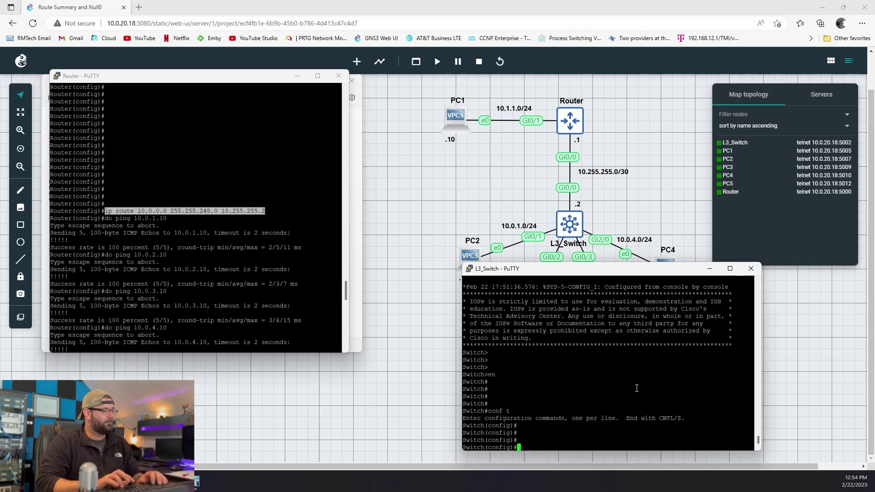
# - Add the static route ip route 10.0.0.0 255.255.248.0 null0 on the L3_Switch
pyautogui.write('ip route 10.0.0.0')
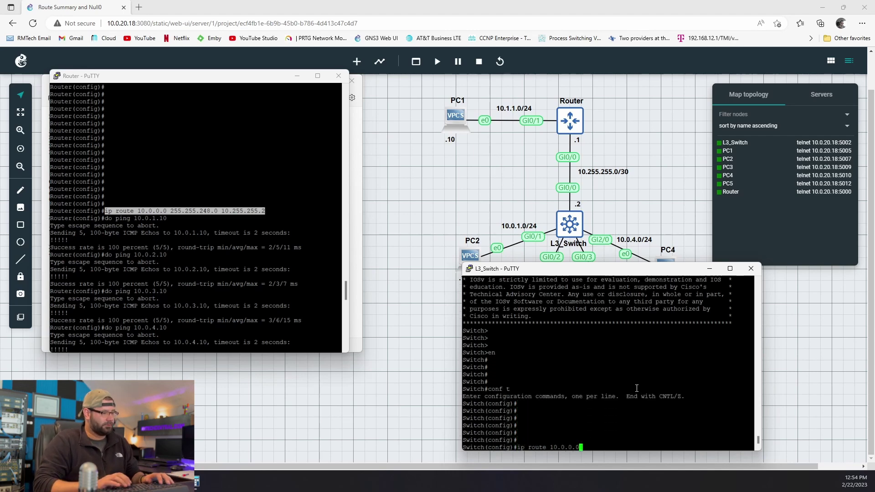
pyautogui.write(' 255.255.2')
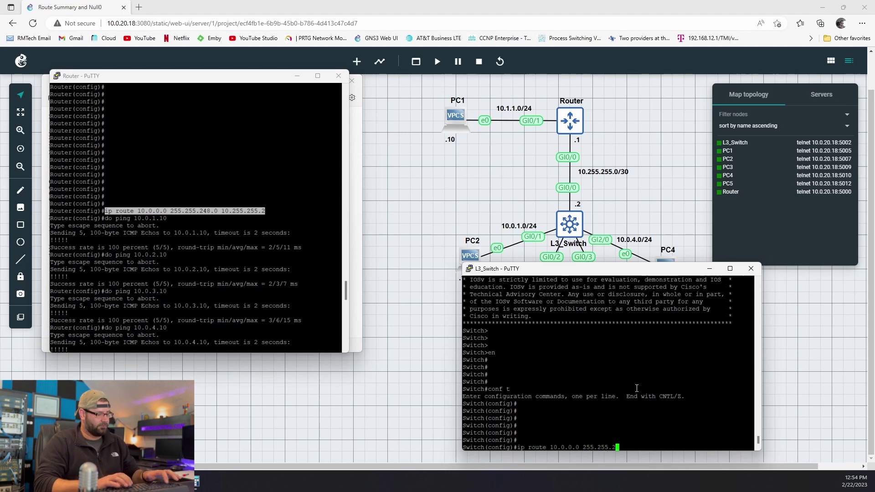
pyautogui.write('48.0 null0')
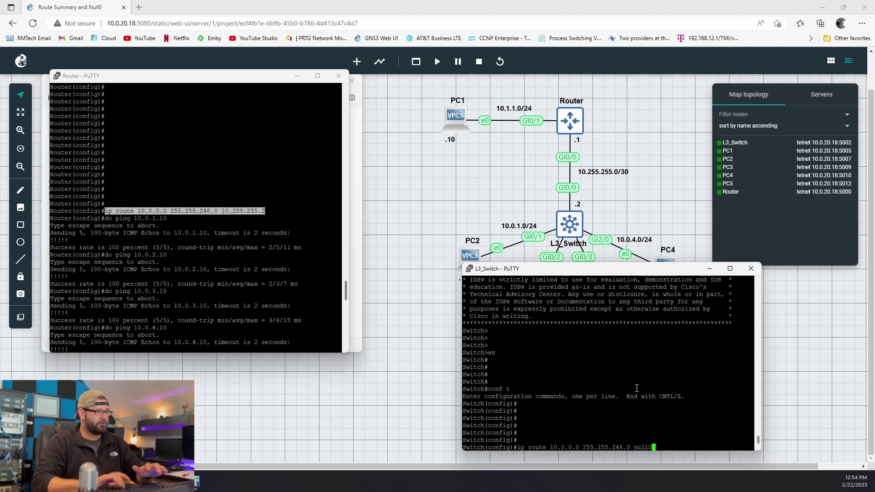
pyautogui.press('Return')
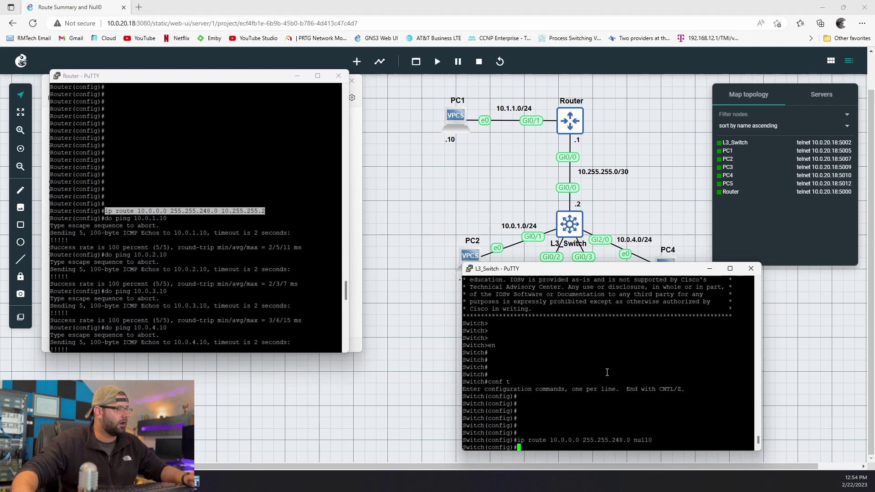
pyautogui.moveTo(624, 269)
pyautogui.mouseDown()
pyautogui.moveTo(626, 237)
pyautogui.moveTo(625, 270)
pyautogui.mouseUp()
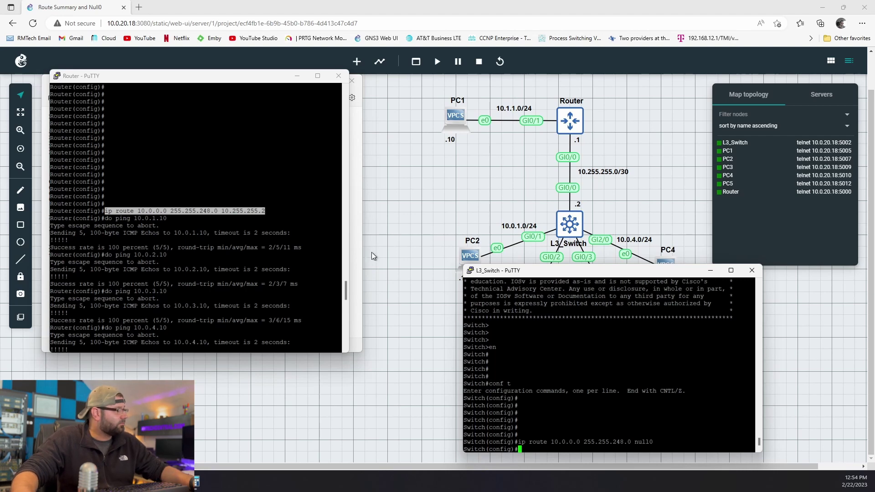
# - Clear space in the Router console with blank prompt lines and run do ping 10.0.1.10
pyautogui.click(248, 150)
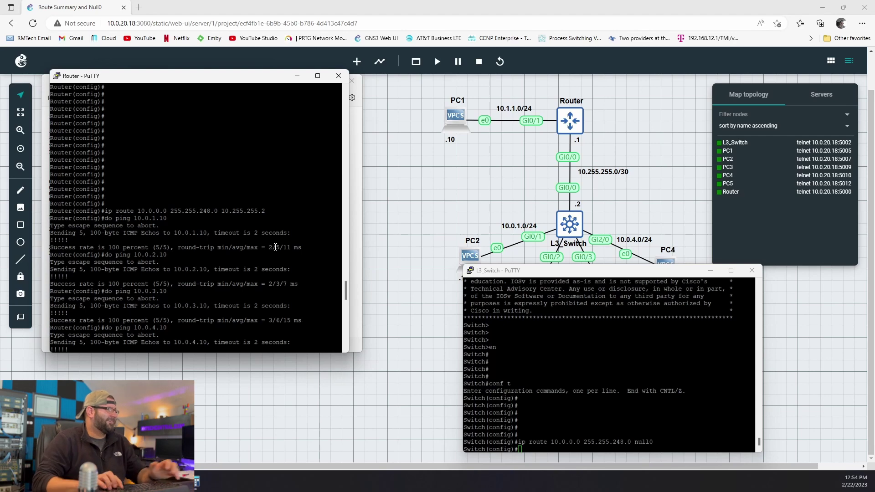
pyautogui.press('Return')
pyautogui.press('Return')
pyautogui.press('Return')
pyautogui.press('Return')
pyautogui.press('Return')
pyautogui.press('Return')
pyautogui.press('Return')
pyautogui.press('Return')
pyautogui.press('Return')
pyautogui.press('Return')
pyautogui.press('Return')
pyautogui.press('Return')
pyautogui.press('Return')
pyautogui.press('Return')
pyautogui.press('Return')
pyautogui.press('Return')
pyautogui.press('Return')
pyautogui.press('Return')
pyautogui.press('Return')
pyautogui.press('Return')
pyautogui.write('d')
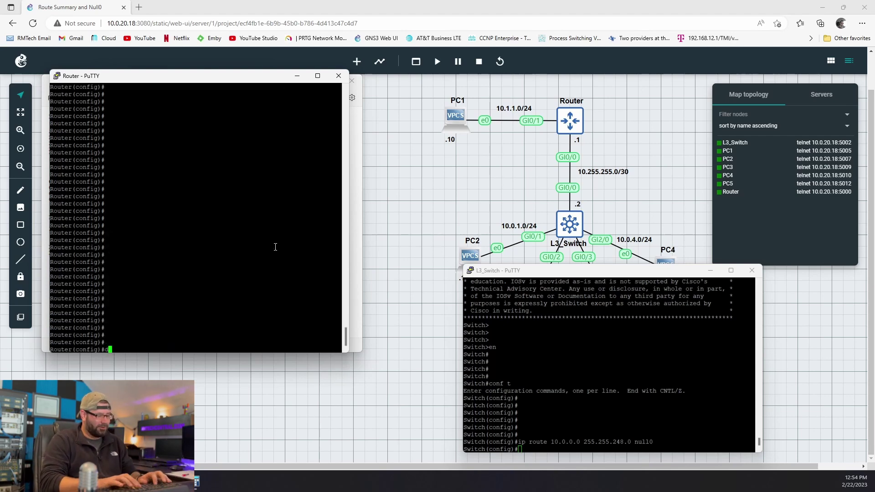
pyautogui.write('o ping 10.0.1.')
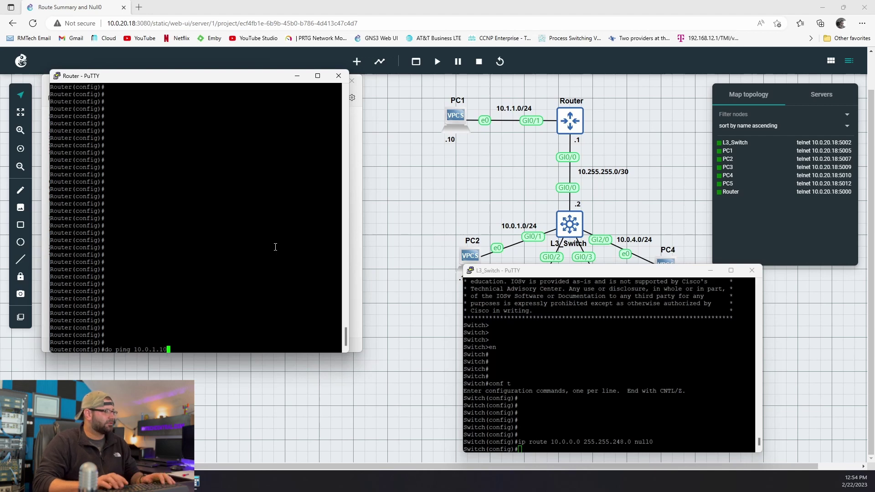
pyautogui.write('10')
pyautogui.press('Return')
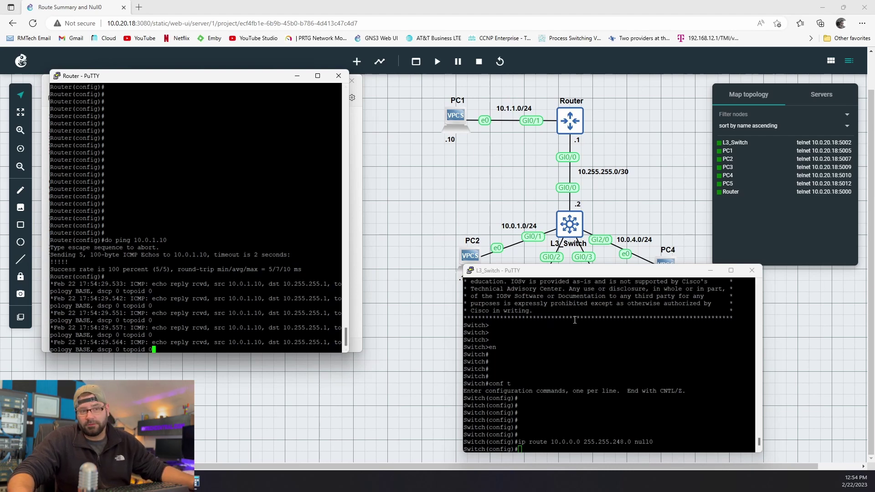
# - Highlight the null0 route command in the L3_Switch console and display the switch's routing table with do sh ip route
pyautogui.click(643, 430)
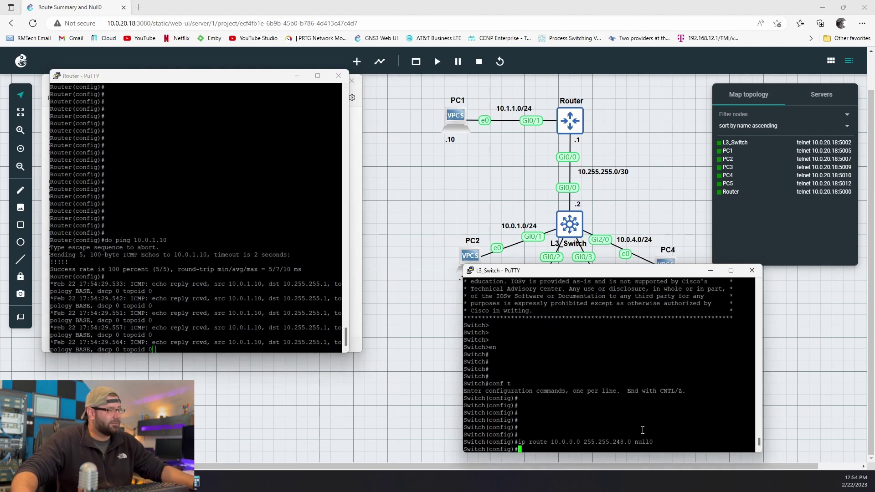
pyautogui.moveTo(520, 443); pyautogui.dragTo(653, 443)
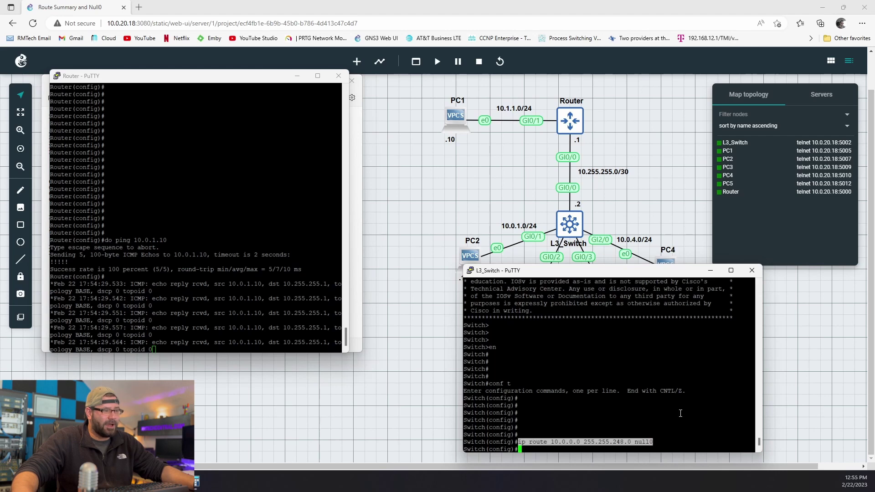
pyautogui.click(682, 410)
pyautogui.write('do sh ')
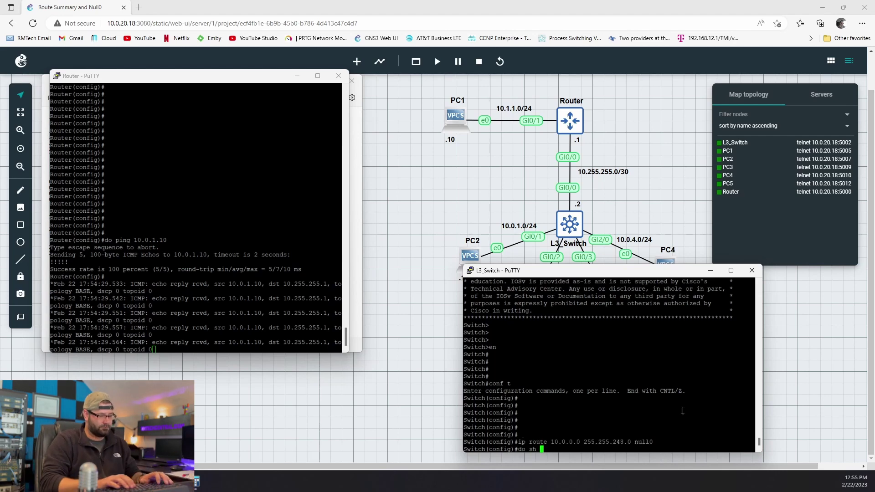
pyautogui.write('ip route')
pyautogui.press('Return')
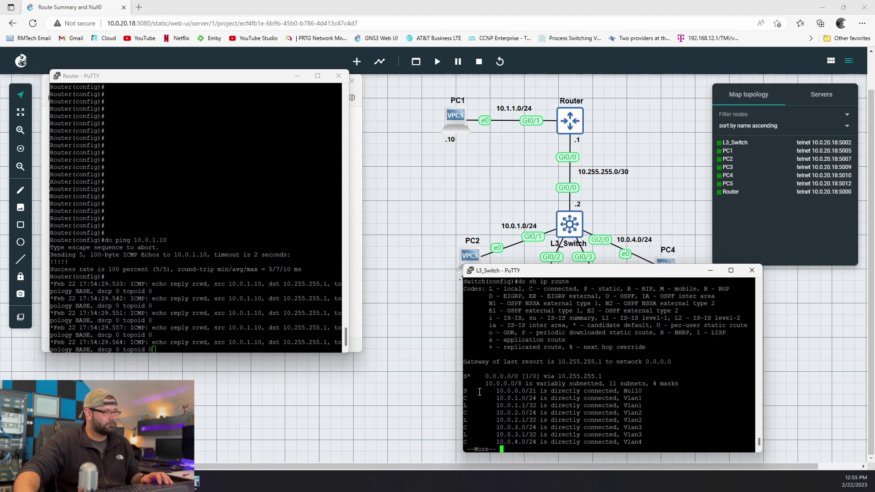
# - Highlight the 10.0.0.0/21 Null0 route in the switch's routing table, briefly uncover the topology, and highlight the 10.0.1.0/24 route
pyautogui.moveTo(480, 392); pyautogui.dragTo(675, 392)
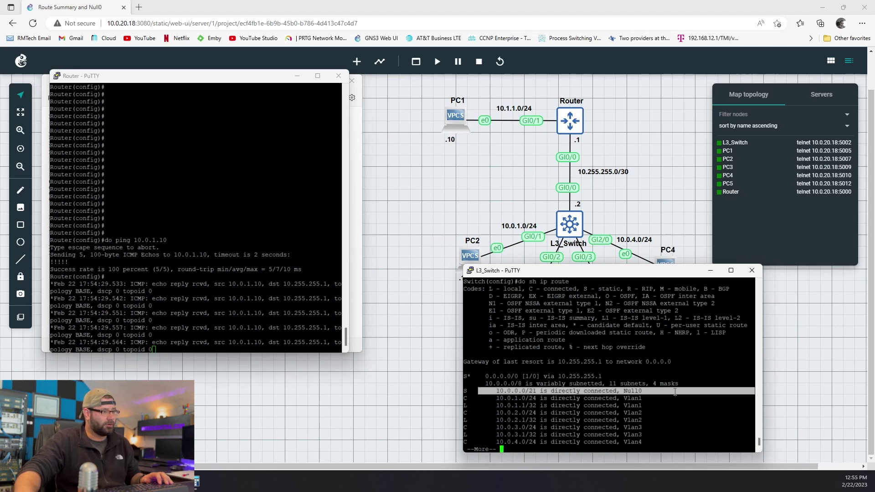
pyautogui.click(672, 436)
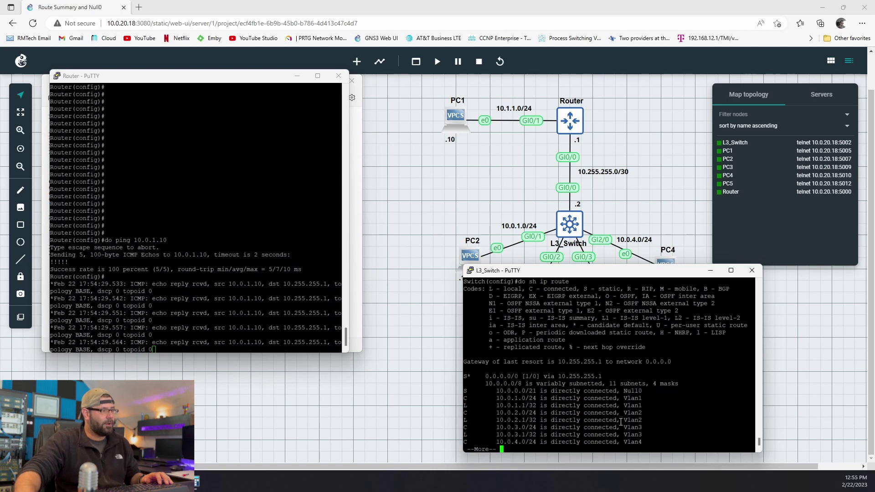
pyautogui.moveTo(614, 273); pyautogui.dragTo(601, 370)
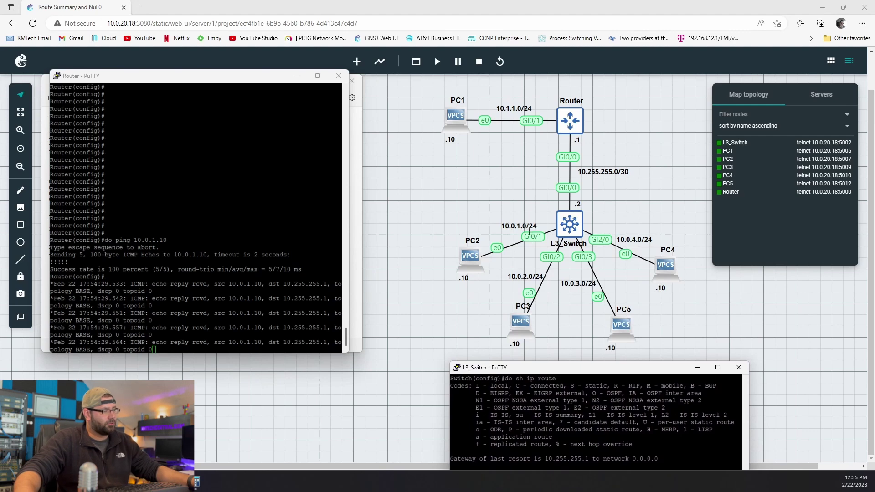
pyautogui.moveTo(575, 368); pyautogui.dragTo(550, 243)
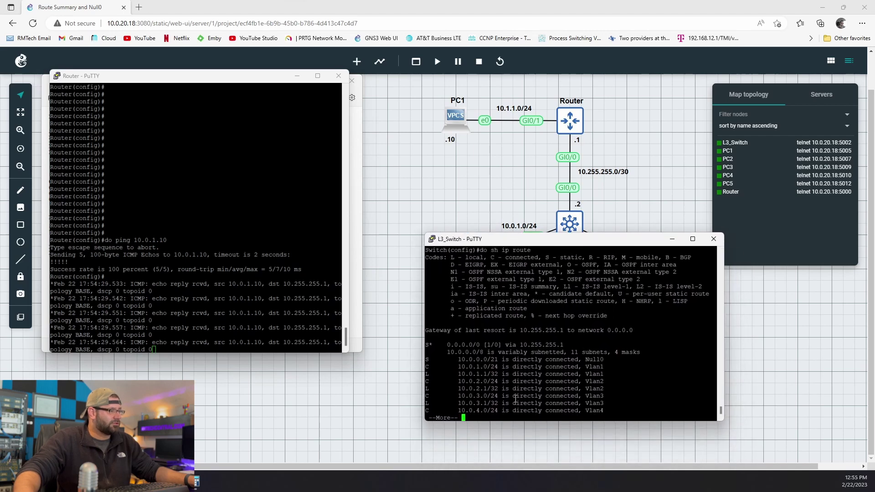
pyautogui.moveTo(487, 359)
pyautogui.mouseDown()
pyautogui.moveTo(498, 360)
pyautogui.moveTo(464, 367)
pyautogui.moveTo(498, 366)
pyautogui.mouseUp()
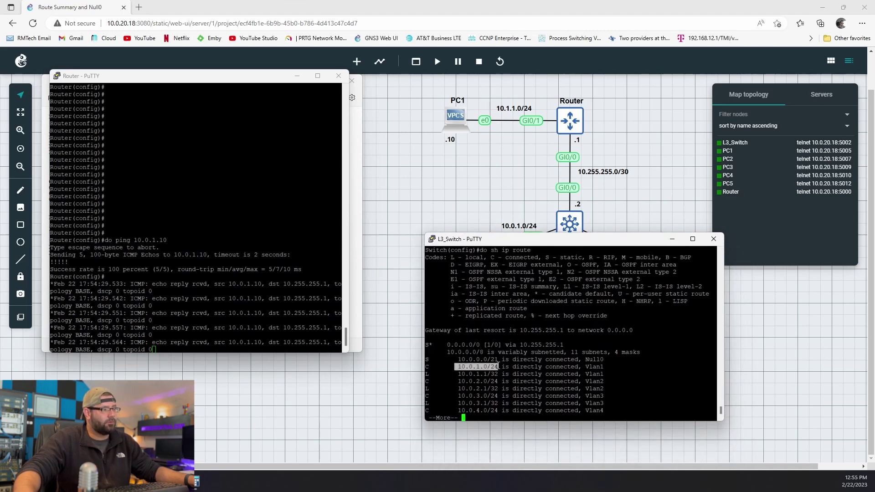
pyautogui.click(575, 290)
# - Recall the last ping in the Router console, change its target to 10.0.5.10, and run it
pyautogui.click(262, 205)
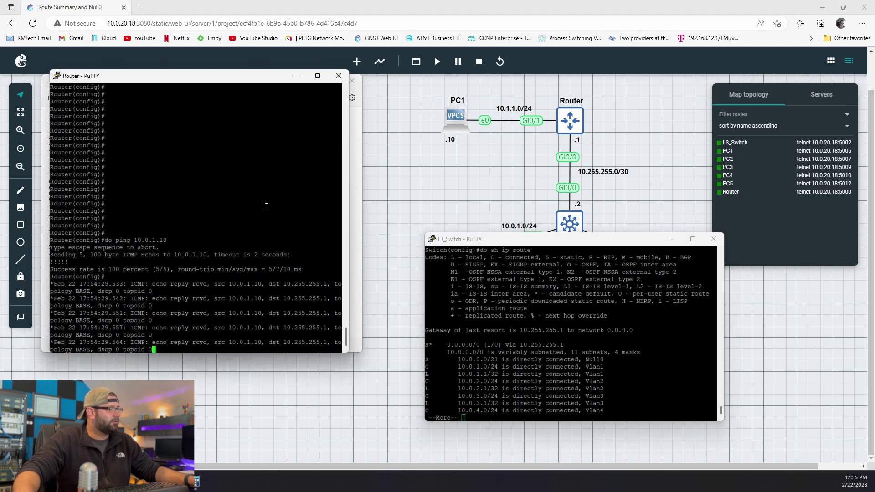
pyautogui.press('Up')
pyautogui.press('Left')
pyautogui.press('Left')
pyautogui.press('Left')
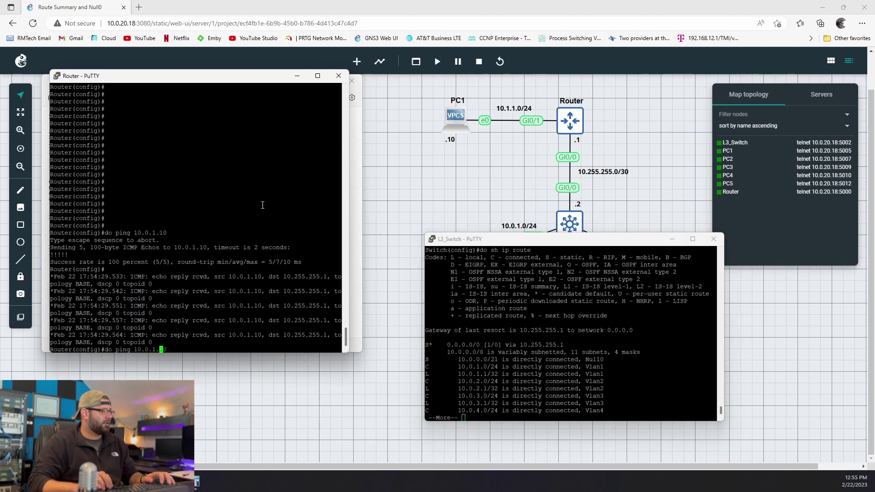
pyautogui.press('BackSpace')
pyautogui.write('5')
pyautogui.press('Return')
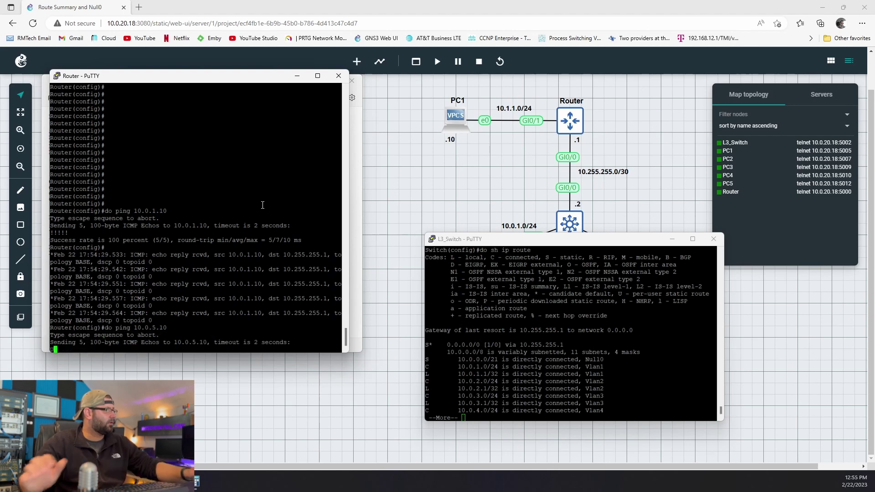
pyautogui.moveTo(479, 239)
pyautogui.mouseDown()
pyautogui.moveTo(494, 280)
pyautogui.moveTo(479, 234)
pyautogui.moveTo(478, 243)
pyautogui.mouseUp()
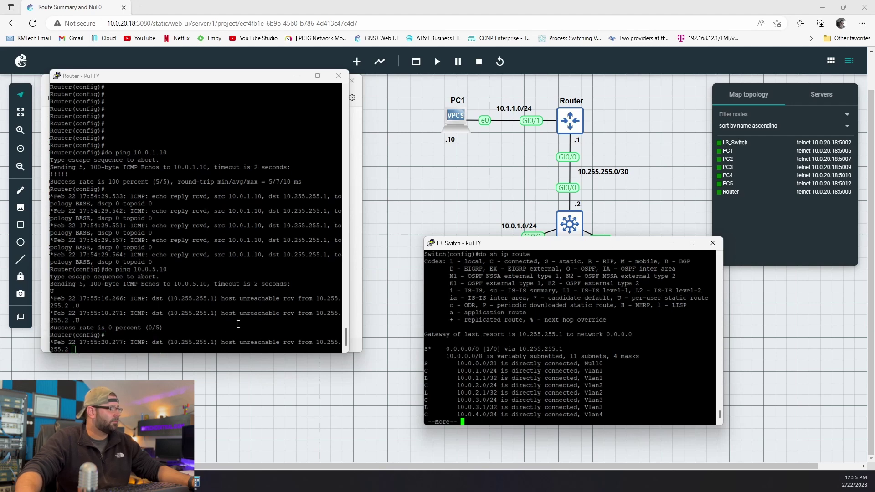
# - Widen the Router console and rerun do ping 10.0.5.10
pyautogui.moveTo(351, 262); pyautogui.dragTo(400, 262)
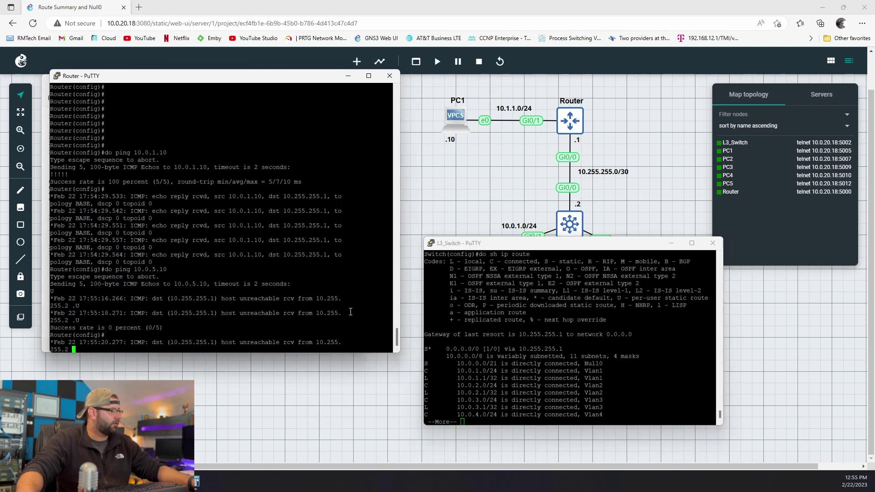
pyautogui.press('Return')
pyautogui.press('Return')
pyautogui.press('Up')
pyautogui.press('Return')
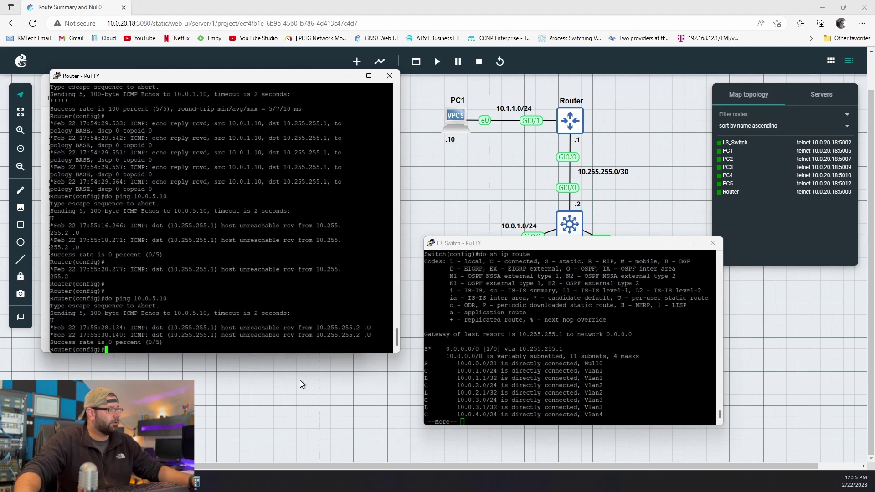
# - Move the L3_Switch console lower to uncover more of the topology, and page to the end of its routing table
pyautogui.moveTo(318, 327); pyautogui.dragTo(363, 325)
pyautogui.moveTo(579, 244); pyautogui.dragTo(662, 271)
pyautogui.click(390, 297)
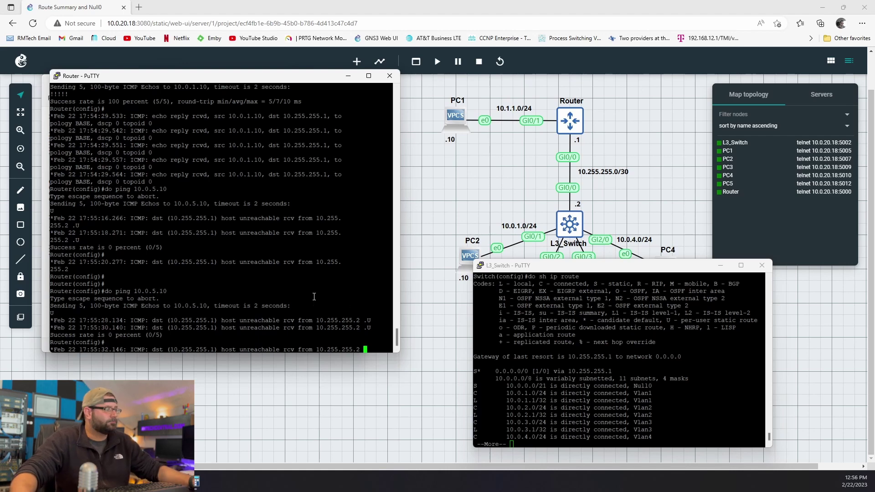
pyautogui.click(706, 417)
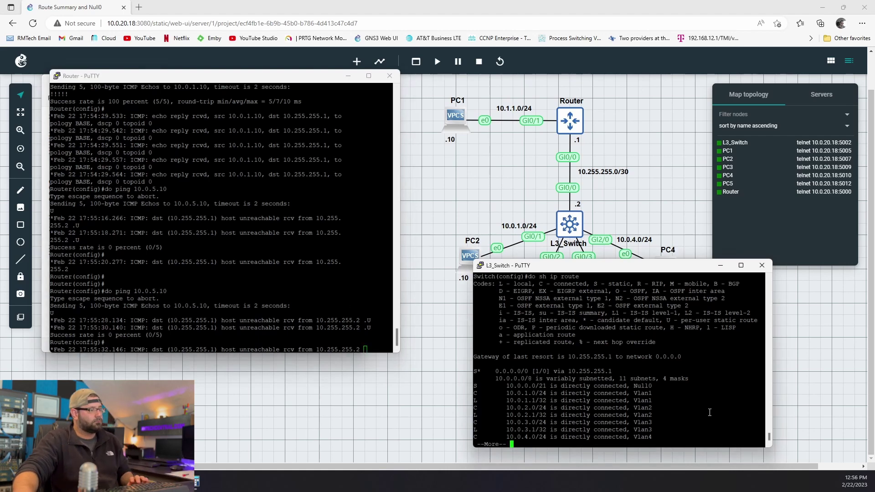
pyautogui.press('space')
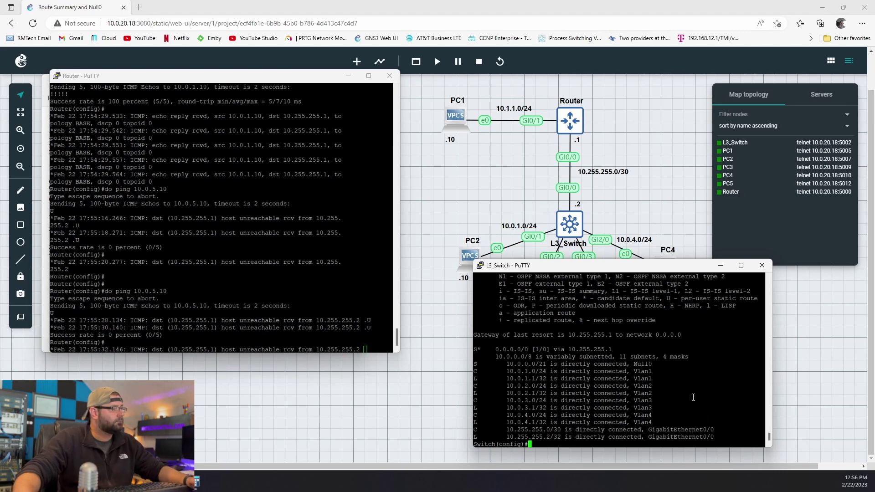
# - Highlight the default route and the 10.0.0.0/21 Null0 route in the switch's routing table, then clear the highlighting
pyautogui.moveTo(496, 350); pyautogui.dragTo(616, 349)
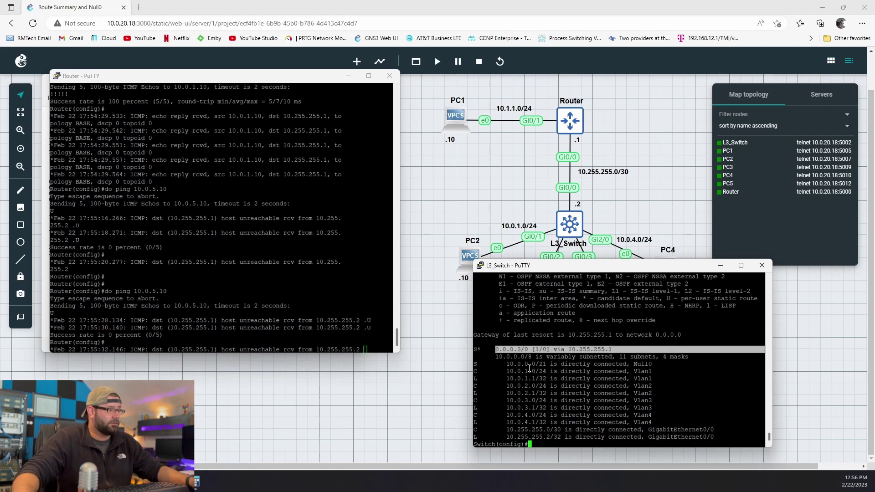
pyautogui.moveTo(507, 365); pyautogui.dragTo(656, 363)
pyautogui.click(643, 374)
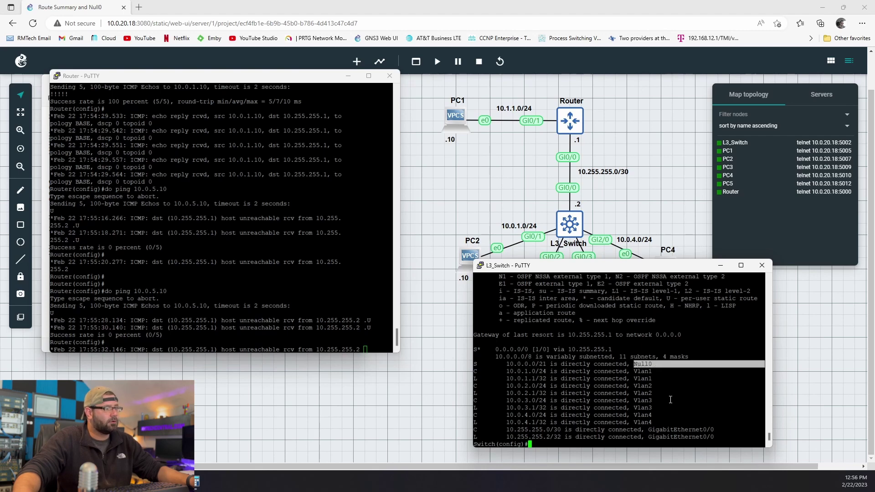
pyautogui.click(689, 402)
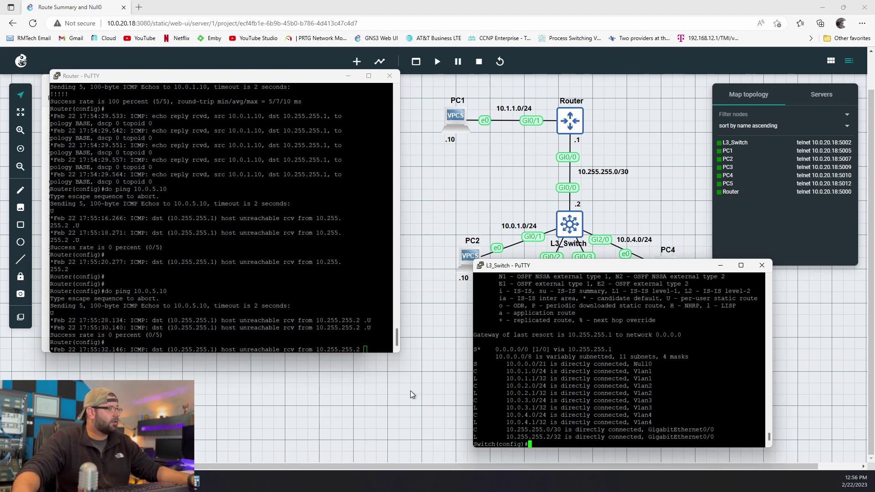
# - List the static routes in the router's running configuration with do sh run | s ip route
pyautogui.click(342, 296)
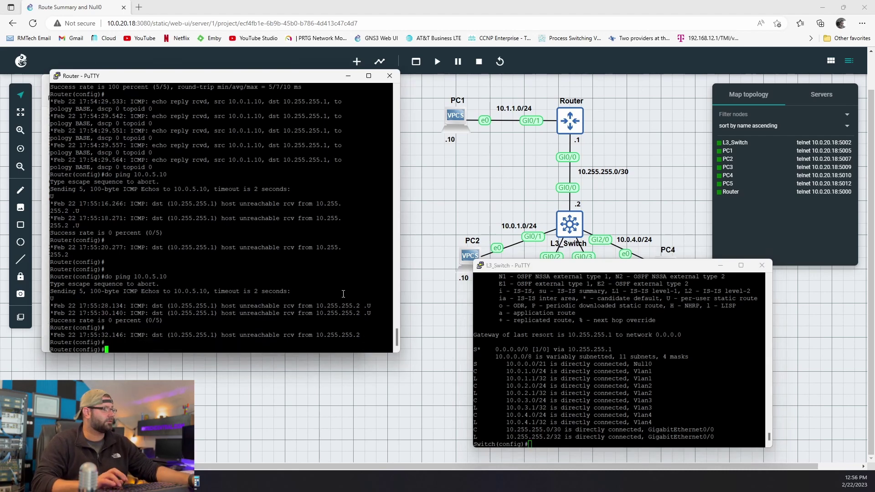
pyautogui.press('Return')
pyautogui.press('Return')
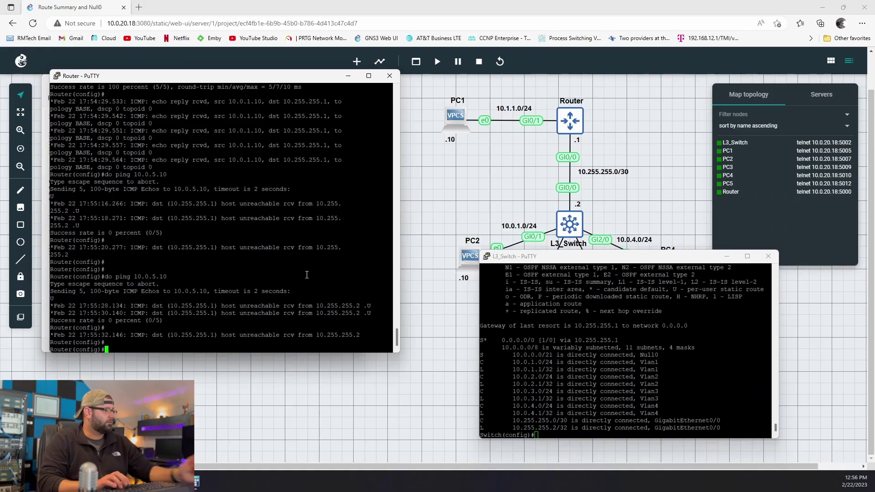
pyautogui.write('do sh run | s ')
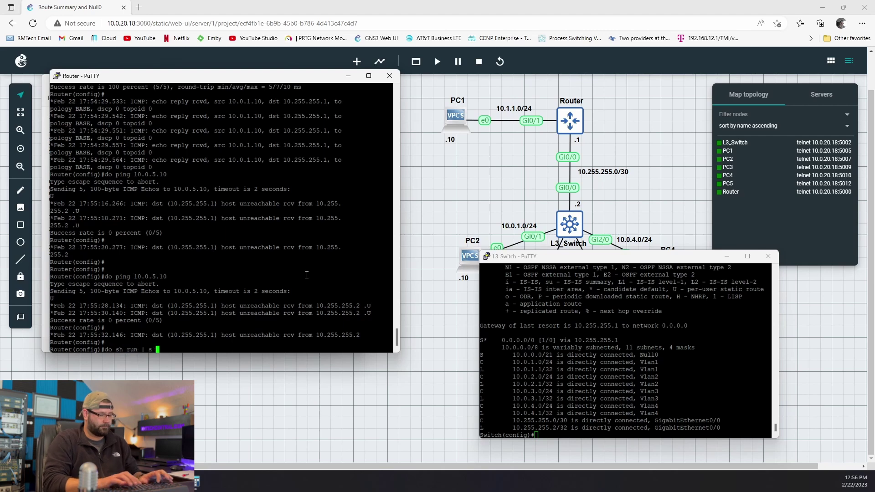
pyautogui.write('ip route')
pyautogui.press('Return')
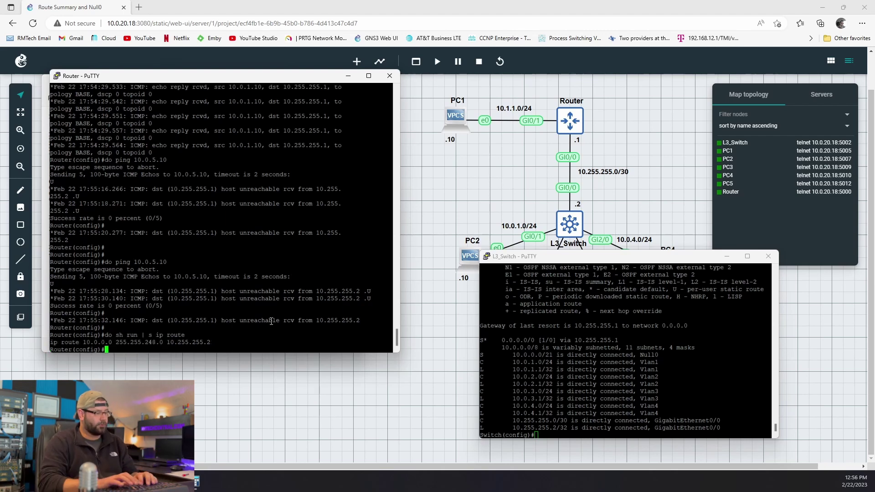
# - Remove the router's summary static route with no ip route 10.0.0.0 255.255.248.0 10.255.255.2, reusing the listed route line
pyautogui.write('no')
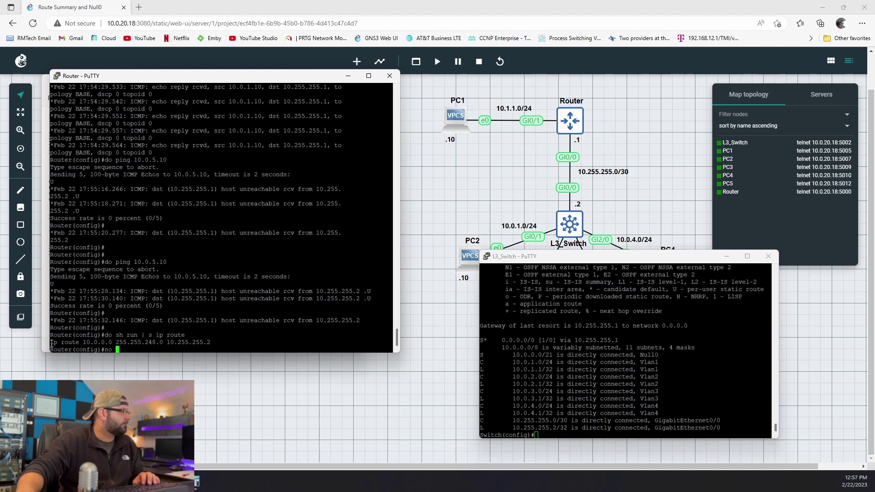
pyautogui.moveTo(51, 343); pyautogui.dragTo(211, 343)
pyautogui.rightClick(211, 343)
pyautogui.press('Return')
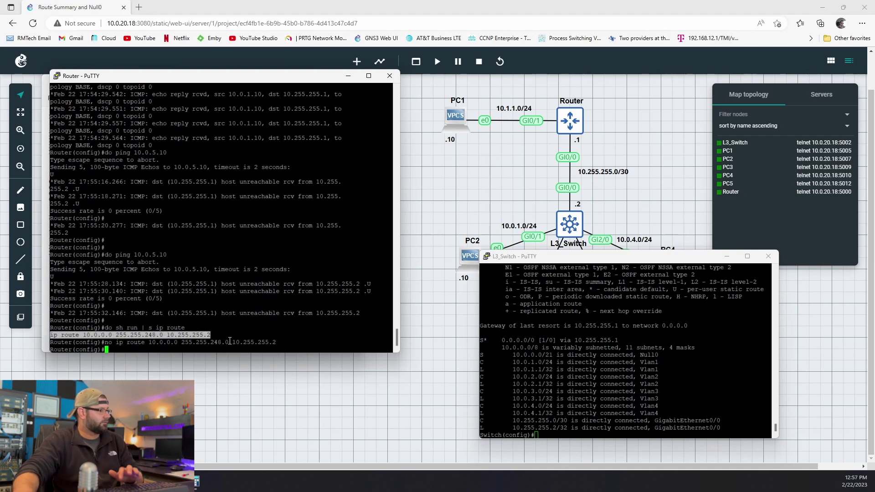
# - List the static routes in the L3_Switch running configuration with do sh run | s ip route
pyautogui.click(728, 374)
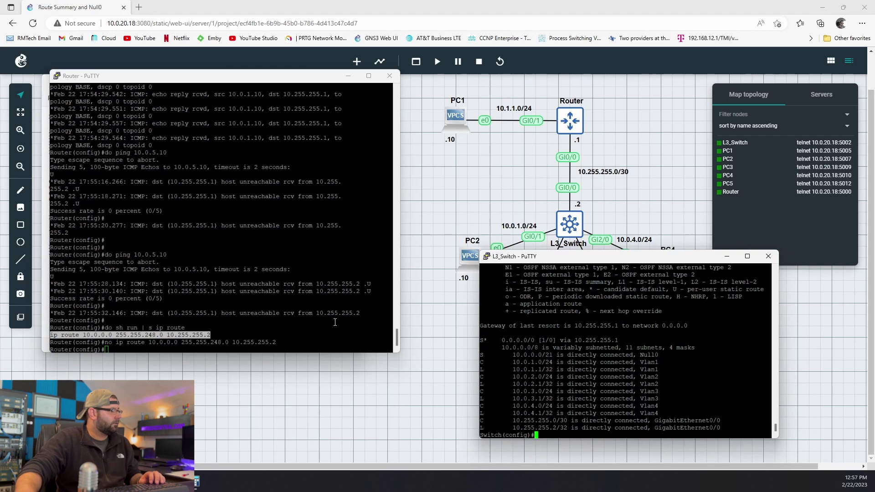
pyautogui.write('do sh run | ')
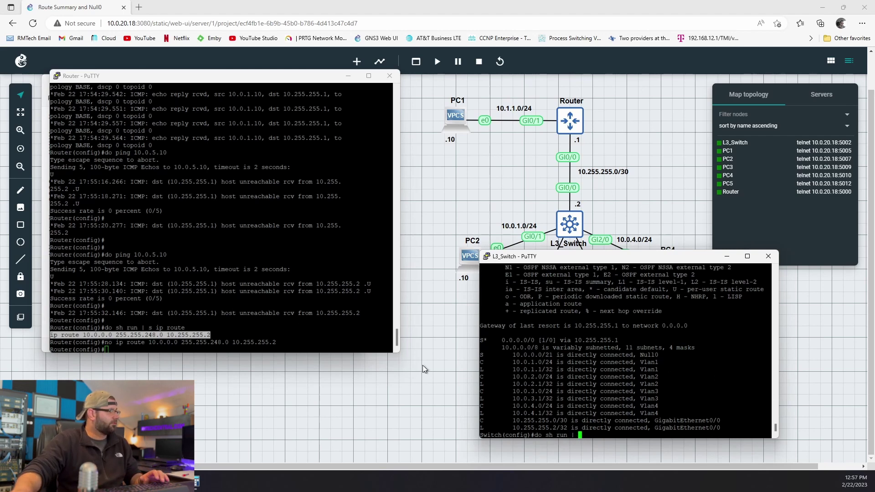
pyautogui.write('ip route')
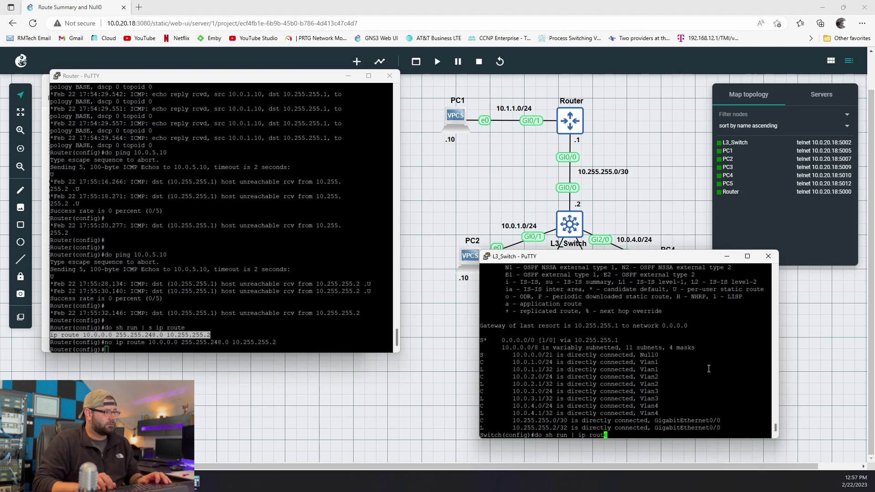
pyautogui.press('Left')
pyautogui.press('Left')
pyautogui.press('Left')
pyautogui.press('Left')
pyautogui.press('Left')
pyautogui.press('Left')
pyautogui.press('Left')
pyautogui.press('Left')
pyautogui.write('s')
pyautogui.press('Return')
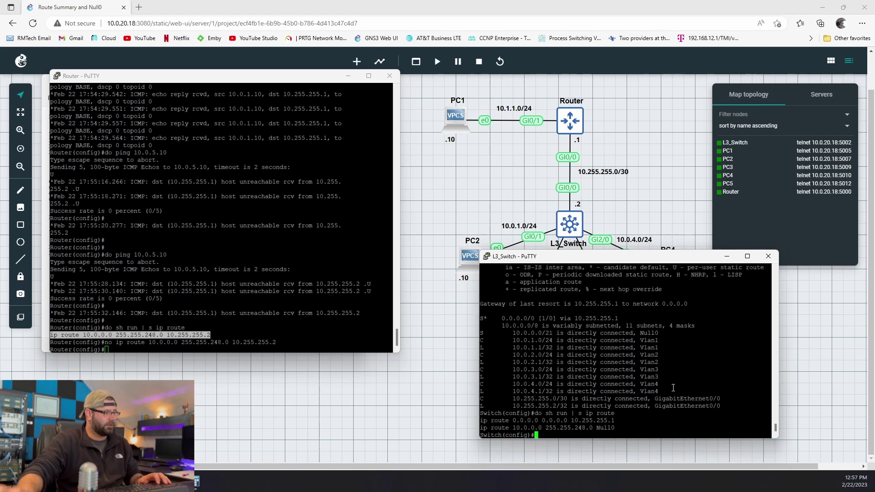
# - Remove the switch's Null0 route with no ip route 10.0.0.0 255.255.248.0 Null0 and add a few blank prompt lines
pyautogui.write('no')
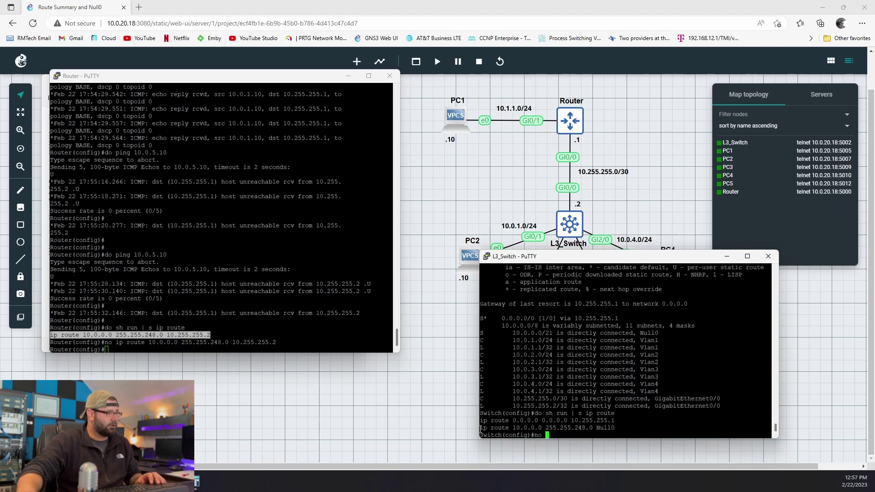
pyautogui.moveTo(480, 428); pyautogui.dragTo(616, 428)
pyautogui.rightClick(617, 428)
pyautogui.press('Return')
pyautogui.press('Return')
pyautogui.press('Return')
pyautogui.press('Return')
pyautogui.press('Return')
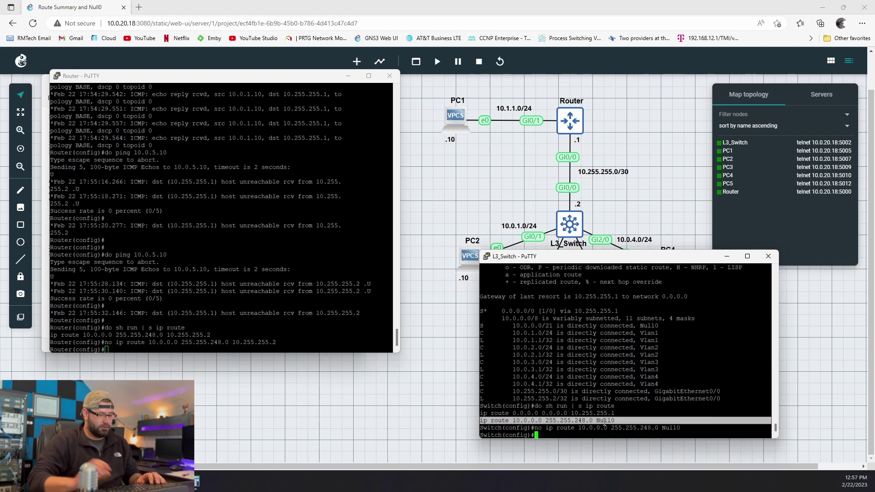
pyautogui.click(740, 327)
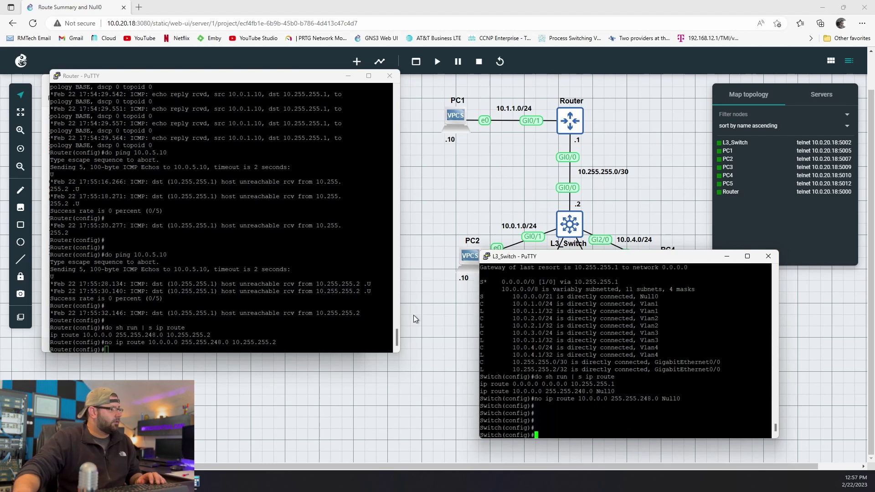
# - Add a run of blank prompt lines in the Router console and move the L3_Switch console to uncover more of the topology
pyautogui.click(340, 243)
pyautogui.press('Return')
pyautogui.press('Return')
pyautogui.press('Return')
pyautogui.press('Return')
pyautogui.press('Return')
pyautogui.press('Return')
pyautogui.press('Return')
pyautogui.press('Return')
pyautogui.press('Return')
pyautogui.press('Return')
pyautogui.press('Return')
pyautogui.press('Return')
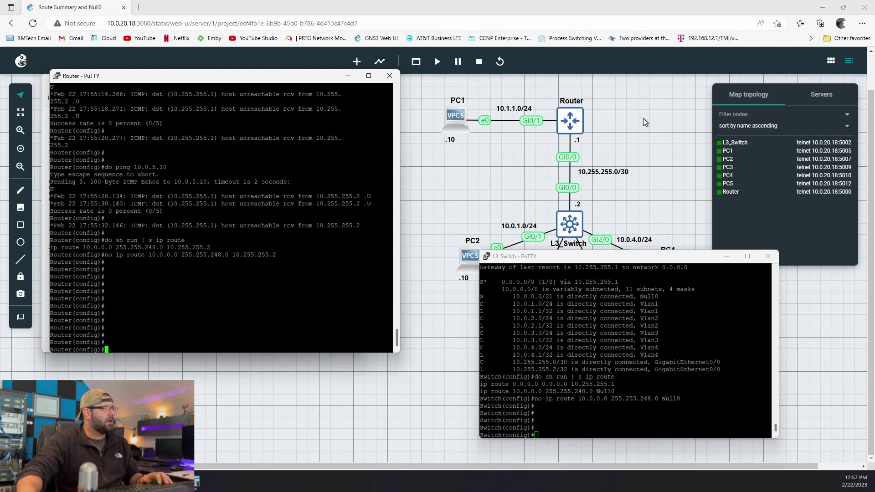
pyautogui.moveTo(608, 258); pyautogui.dragTo(656, 283)
# - Display the router's routing table with do sh ip route in the Router console
pyautogui.click(201, 300)
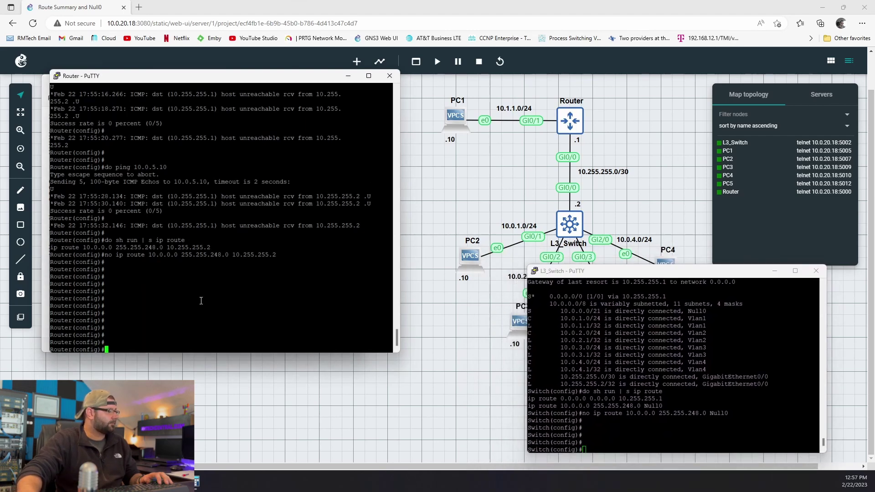
pyautogui.write('do sh ')
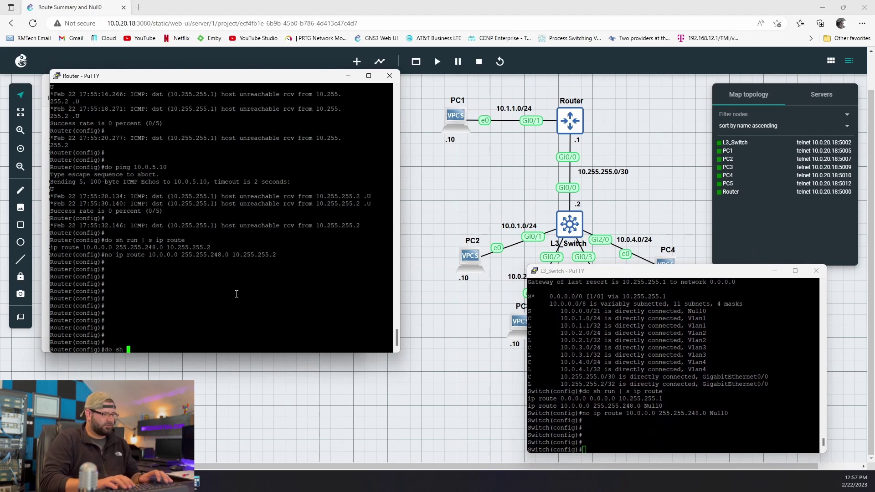
pyautogui.write('ip route')
pyautogui.press('Return')
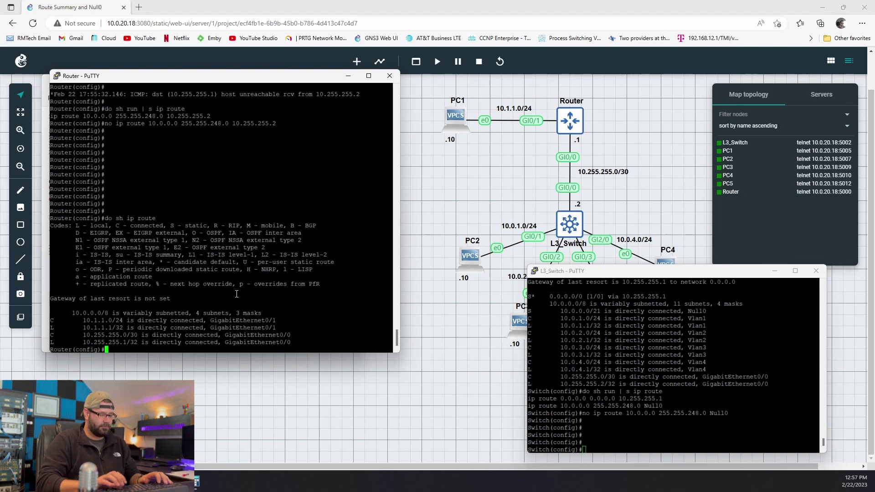
# - Enter EIGRP configuration for autonomous system 1 on the router with router eigrp 1
pyautogui.press('Return')
pyautogui.press('Return')
pyautogui.press('Return')
pyautogui.press('Return')
pyautogui.write('router')
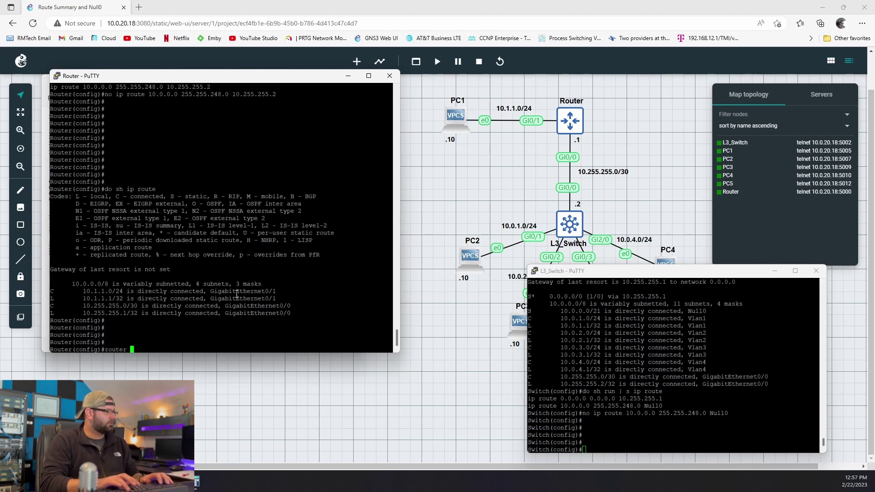
pyautogui.press('BackSpace')
pyautogui.press('BackSpace')
pyautogui.press('BackSpace')
pyautogui.press('BackSpace')
pyautogui.press('BackSpace')
pyautogui.press('BackSpace')
pyautogui.write('ou')
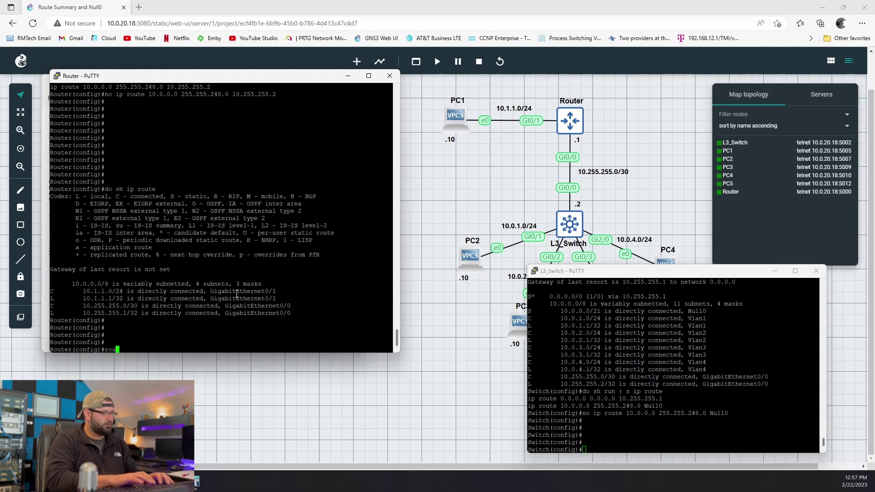
pyautogui.write('ter eigrp 1')
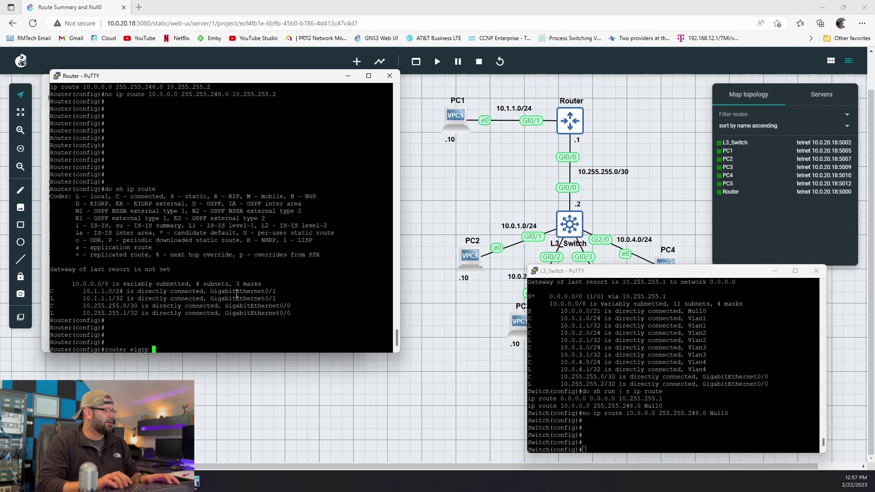
pyautogui.press('Return')
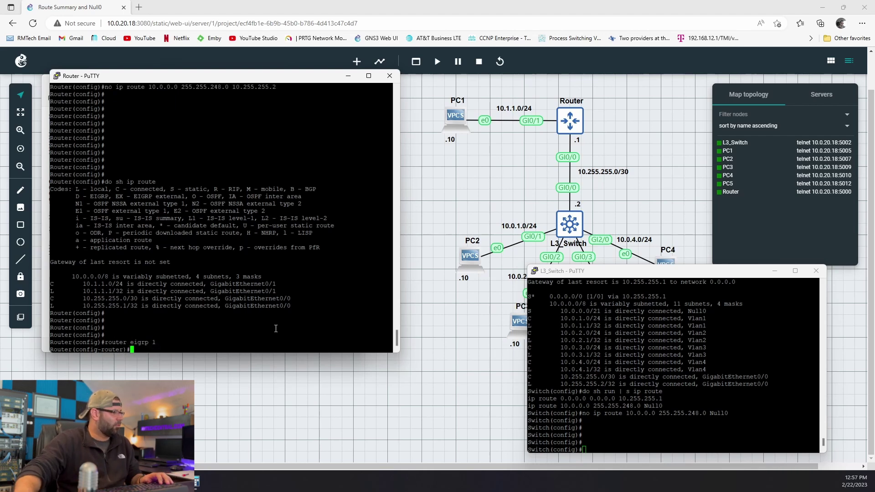
# - Enable EIGRP on all router interfaces with network 0.0.0.0, and briefly highlight the network address
pyautogui.write('ne')
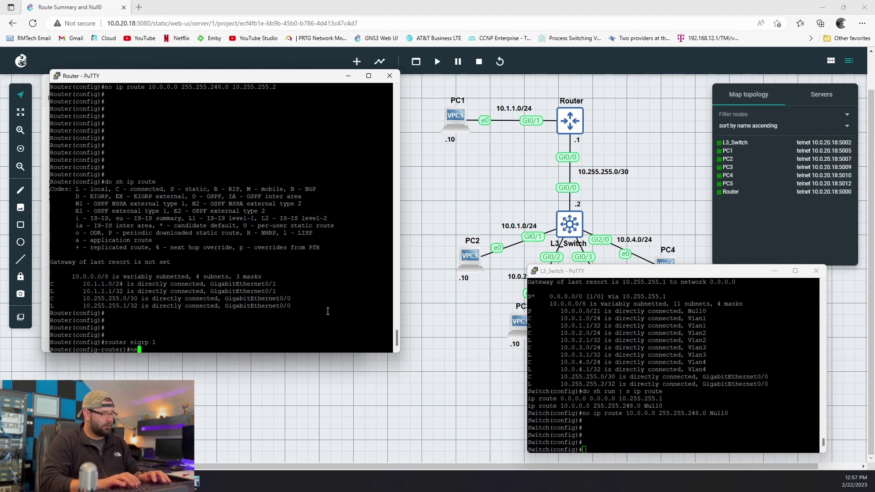
pyautogui.write('twork 0.0.0.0')
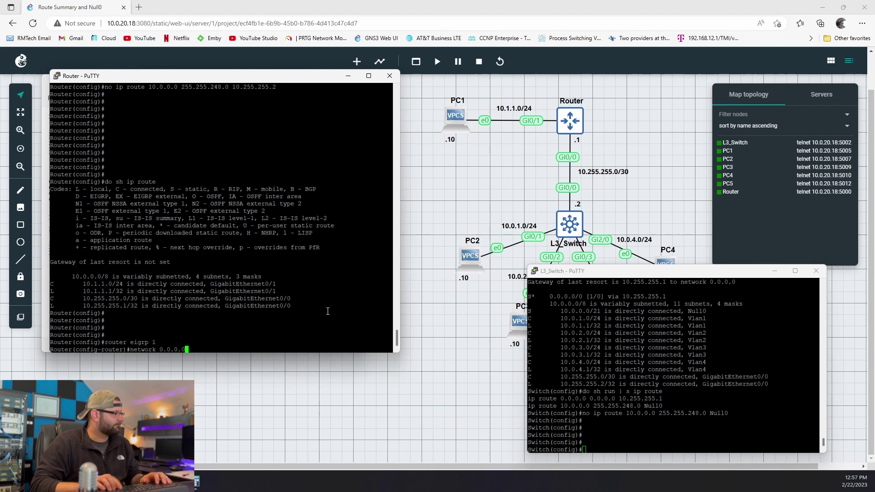
pyautogui.press('Return')
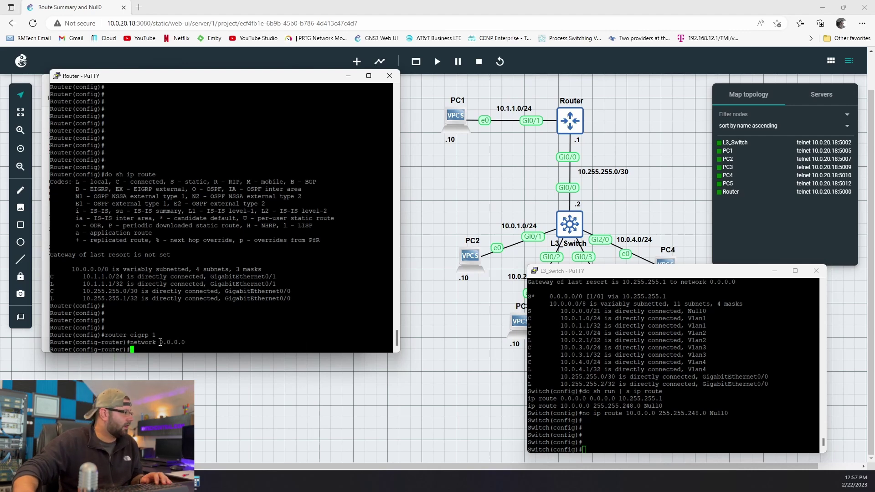
pyautogui.moveTo(160, 342); pyautogui.dragTo(184, 341)
pyautogui.click(260, 342)
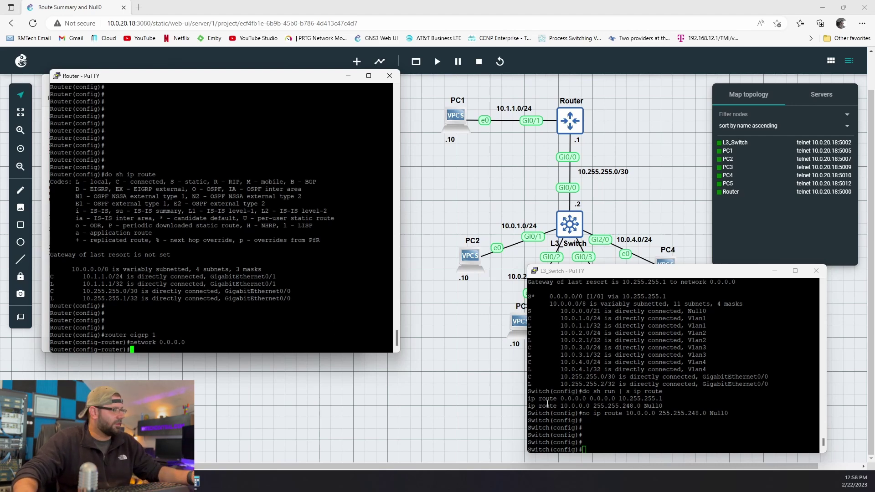
# - Enter EIGRP configuration for autonomous system 1 in the L3_Switch console with router eigrp 1
pyautogui.click(703, 438)
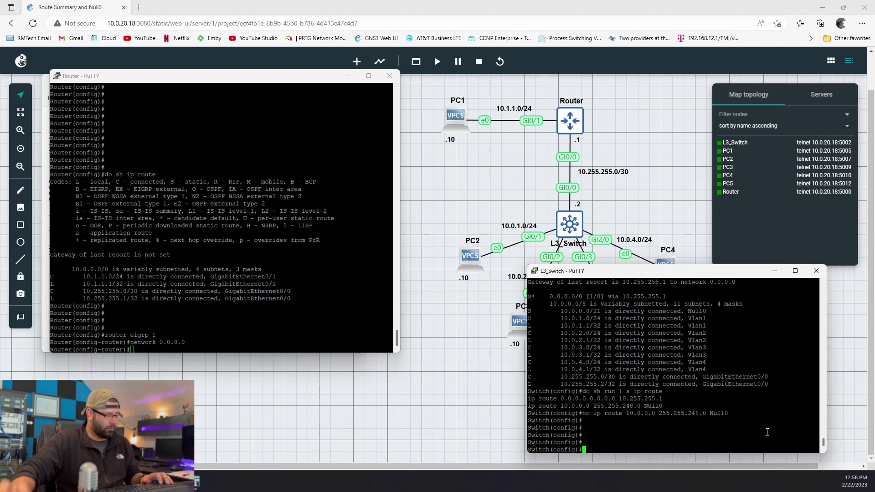
pyautogui.write('router e')
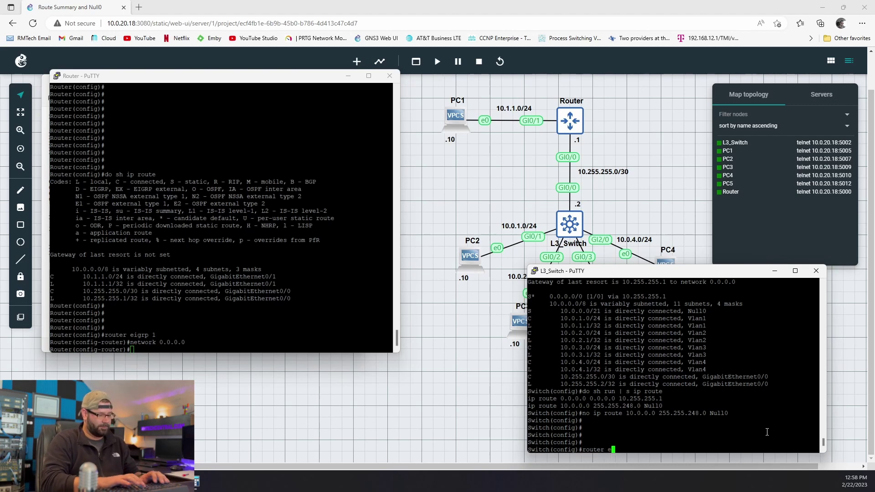
pyautogui.write('igrp 1')
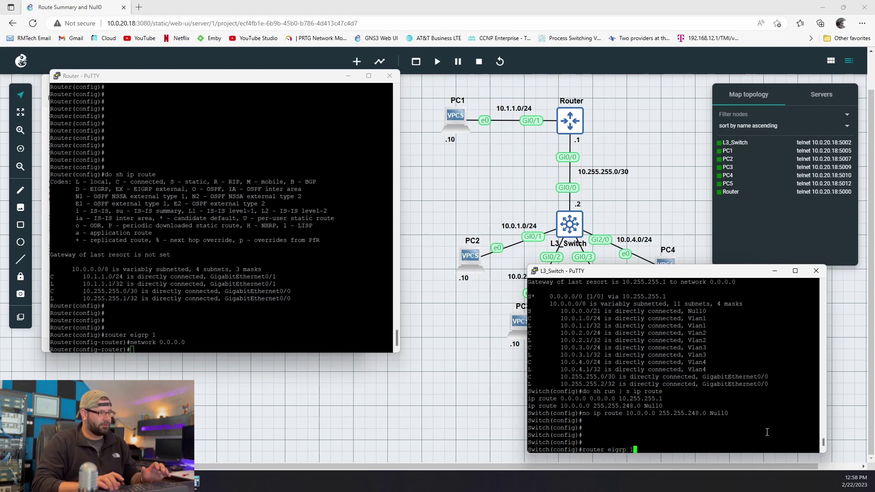
pyautogui.press('Return')
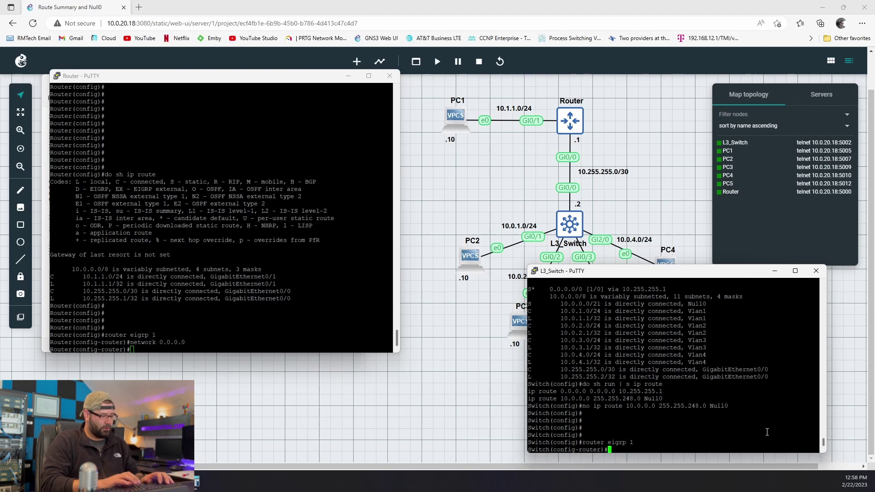
# - Enable EIGRP on all L3_Switch interfaces with network 0.0.0.0 and exit the EIGRP configuration
pyautogui.write('network 0.0.0.0')
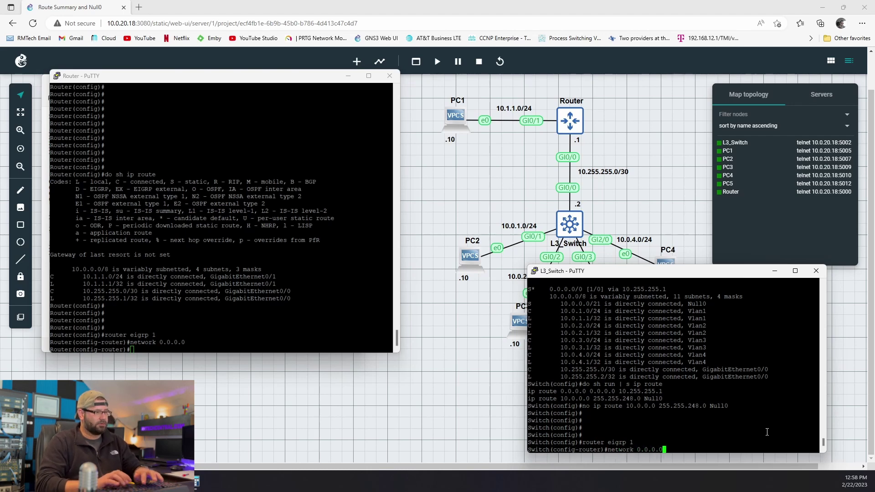
pyautogui.press('Return')
pyautogui.write('exi')
pyautogui.write('t')
pyautogui.press('Return')
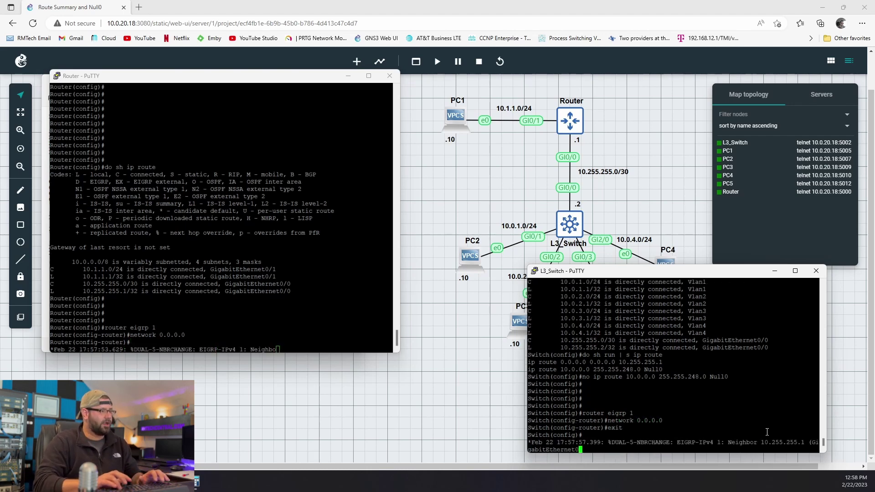
pyautogui.press('Return')
pyautogui.press('Return')
# - Exit the EIGRP configuration mode in the Router console and add a few blank prompt lines
pyautogui.click(334, 305)
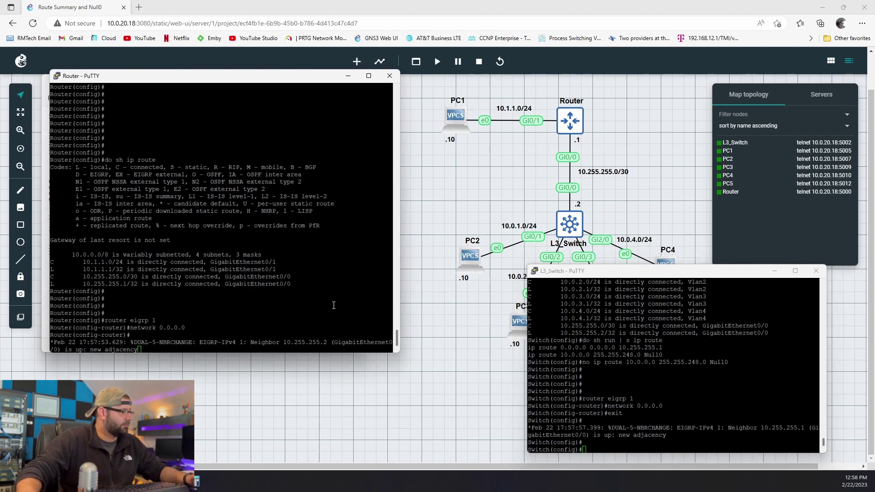
pyautogui.press('Return')
pyautogui.write('exit')
pyautogui.press('Return')
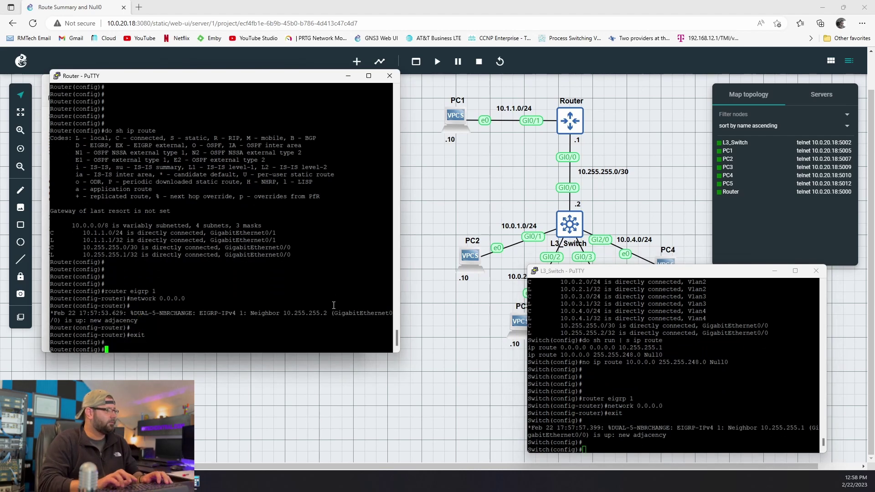
pyautogui.press('Return')
pyautogui.press('Return')
pyautogui.press('Return')
pyautogui.press('Return')
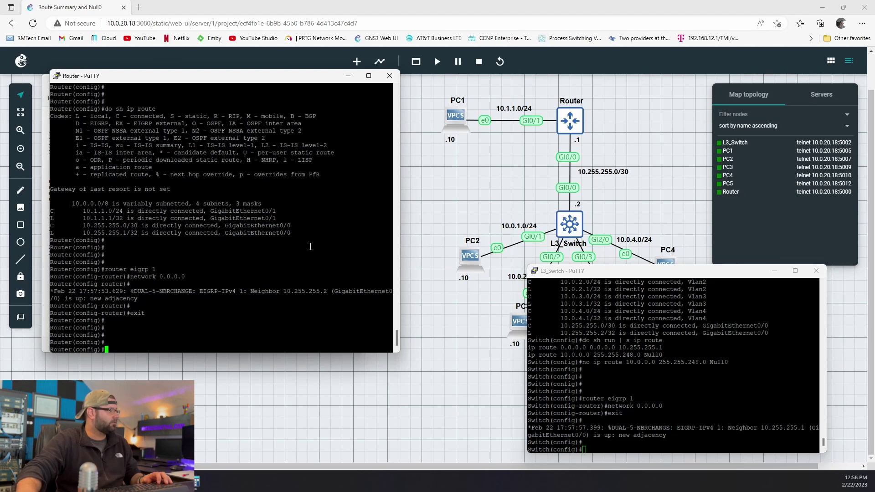
# - Display the router's routing table with do sh ip route and highlight its EIGRP-learned routes
pyautogui.write('do sh ')
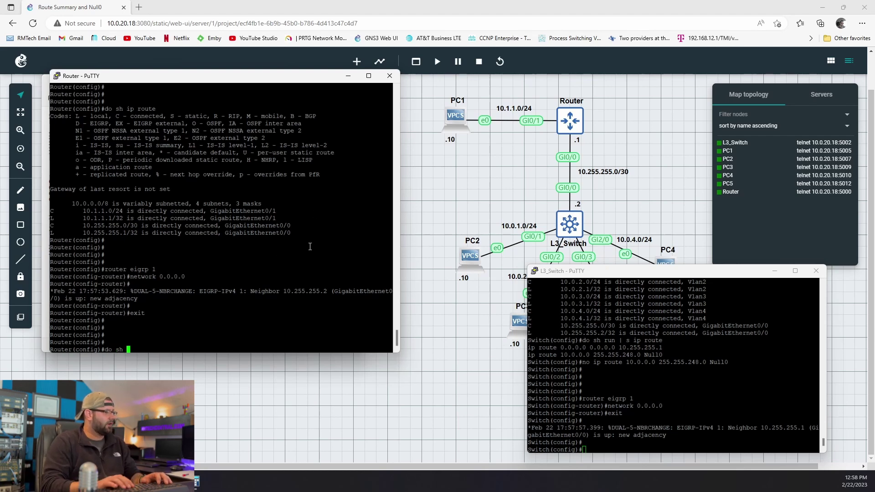
pyautogui.write('ip route')
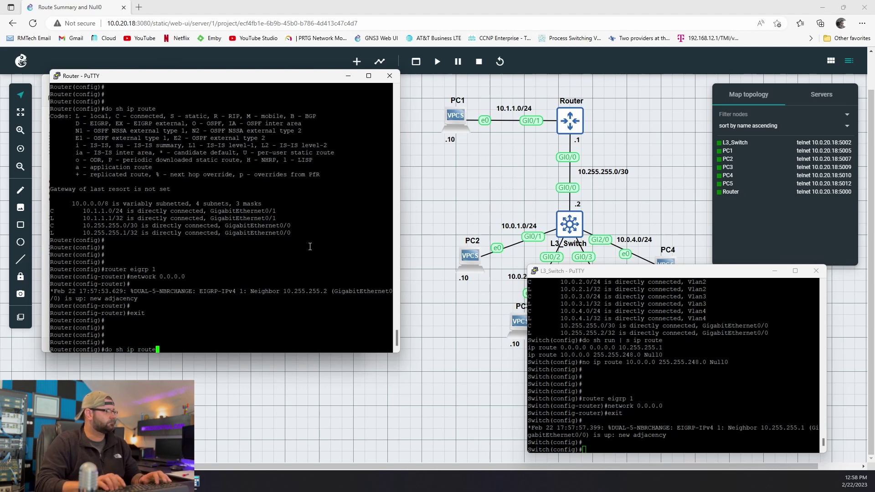
pyautogui.press('Return')
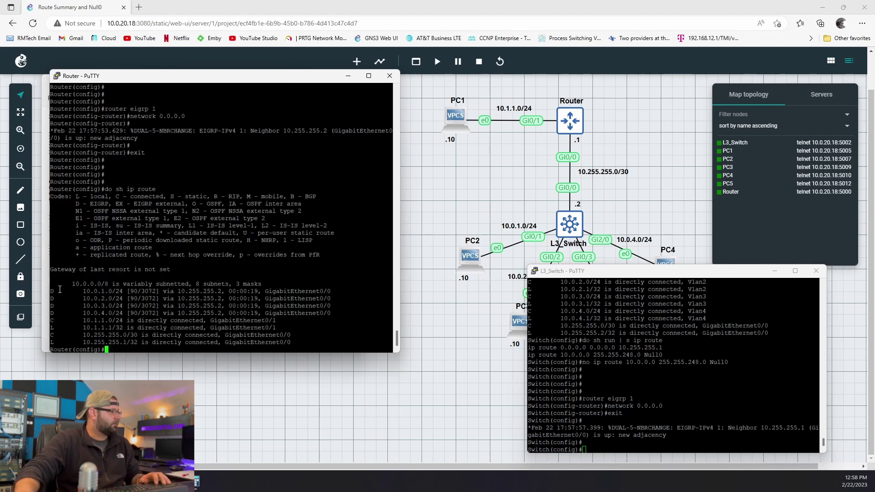
pyautogui.moveTo(52, 292); pyautogui.dragTo(124, 316)
# - Display the routing table in the L3_Switch console with do sh ip route and highlight the EIGRP-learned 10.1.1.0 route
pyautogui.click(683, 371)
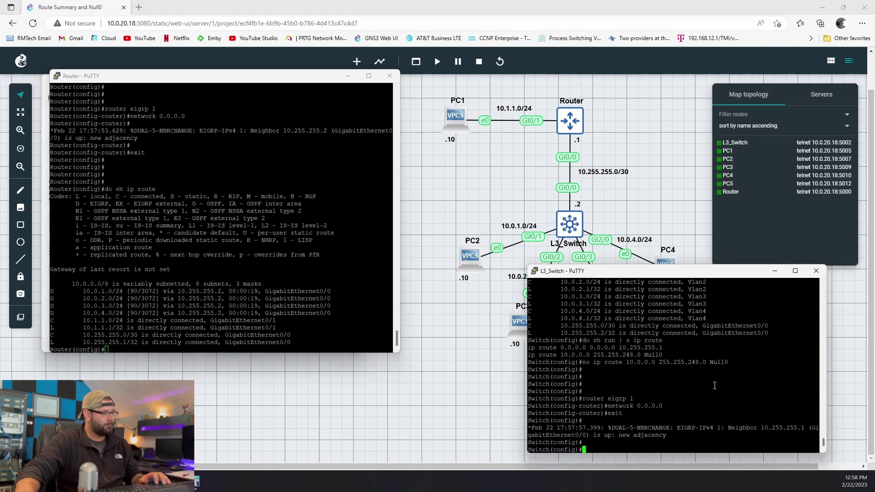
pyautogui.press('Return')
pyautogui.press('Return')
pyautogui.press('Return')
pyautogui.press('Return')
pyautogui.press('Return')
pyautogui.write('do')
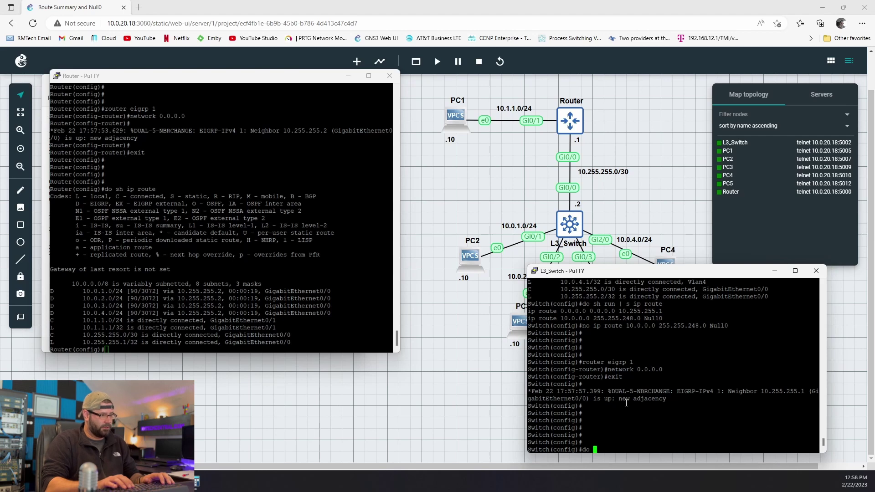
pyautogui.write('sh ip route')
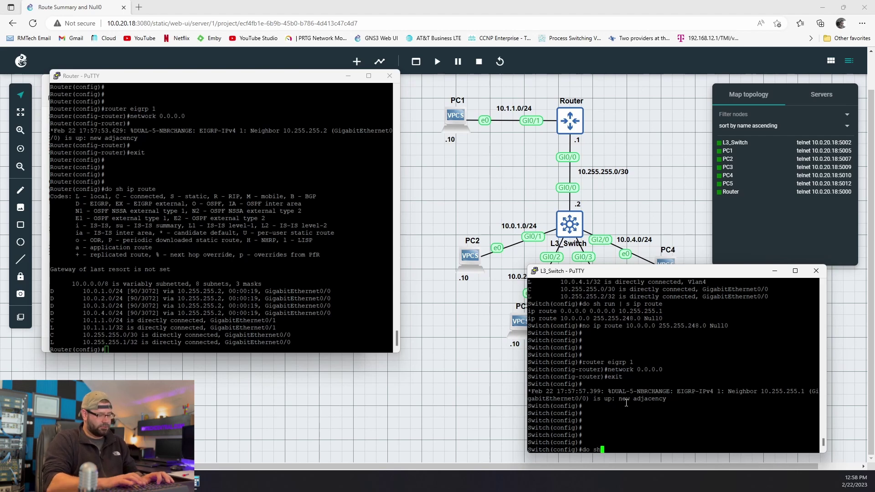
pyautogui.press('Return')
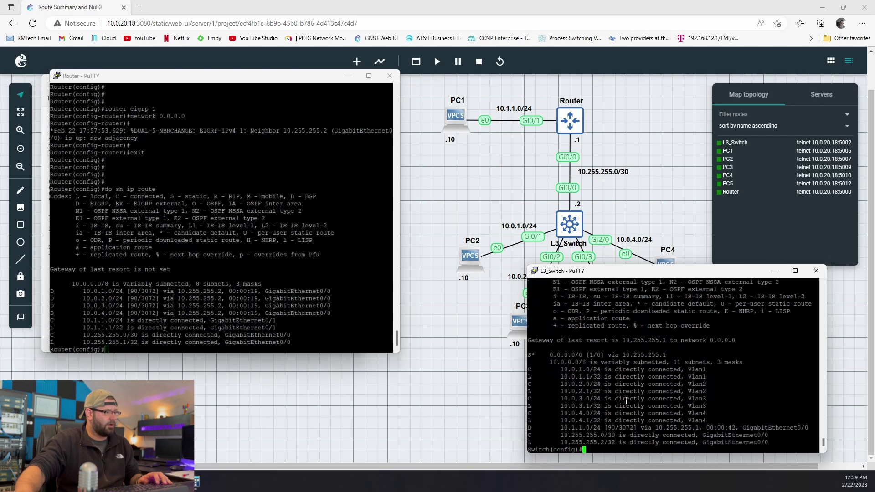
pyautogui.moveTo(554, 429); pyautogui.dragTo(600, 429)
pyautogui.click(775, 394)
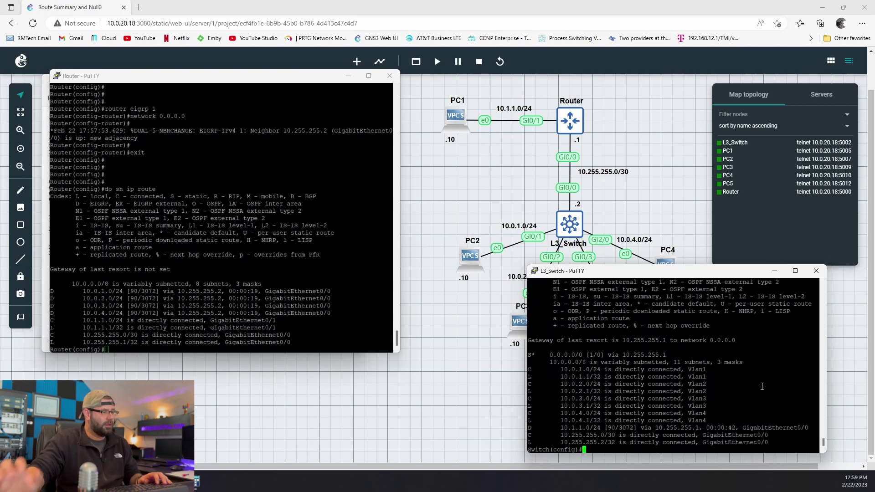
pyautogui.press('Return')
pyautogui.press('Return')
pyautogui.press('Return')
pyautogui.press('Return')
pyautogui.press('Return')
pyautogui.press('Return')
pyautogui.press('Return')
pyautogui.press('Return')
pyautogui.press('Return')
pyautogui.press('Return')
pyautogui.press('Return')
pyautogui.press('Return')
pyautogui.press('Return')
pyautogui.press('Return')
pyautogui.press('Return')
pyautogui.press('Return')
pyautogui.press('Return')
pyautogui.press('Return')
pyautogui.press('Return')
pyautogui.press('Return')
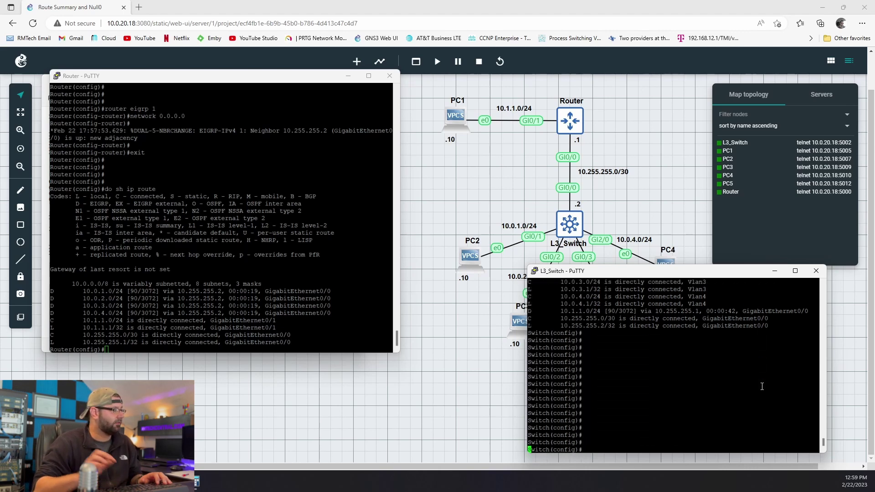
pyautogui.moveTo(386, 301); pyautogui.dragTo(391, 300)
pyautogui.press('Return')
pyautogui.press('Return')
pyautogui.press('Return')
pyautogui.press('Return')
pyautogui.press('Return')
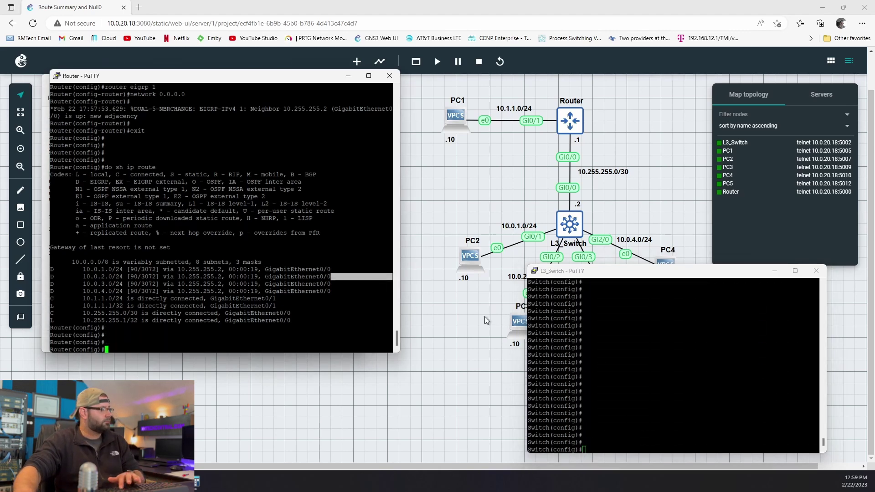
# - Run do sh ip route again in the L3_Switch console and highlight the directly connected VLAN routes
pyautogui.click(742, 364)
pyautogui.write('do sh ')
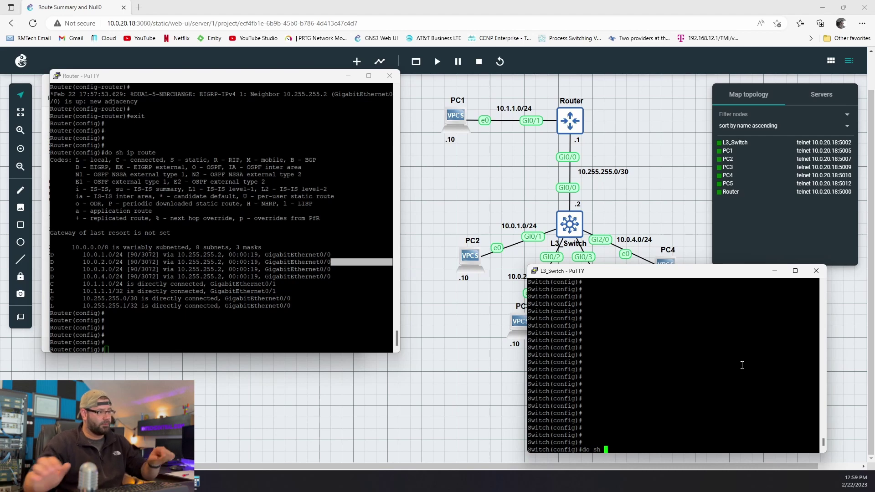
pyautogui.write('ip route')
pyautogui.press('Return')
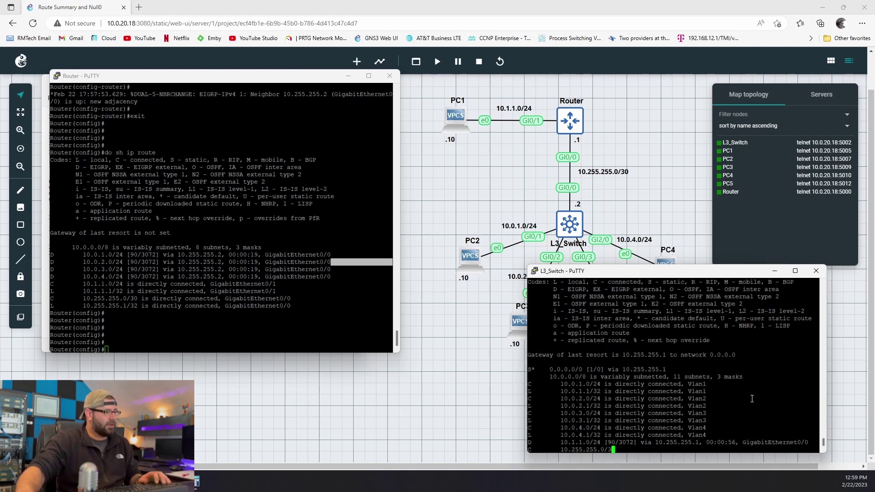
pyautogui.moveTo(550, 360); pyautogui.dragTo(723, 413)
pyautogui.click(733, 415)
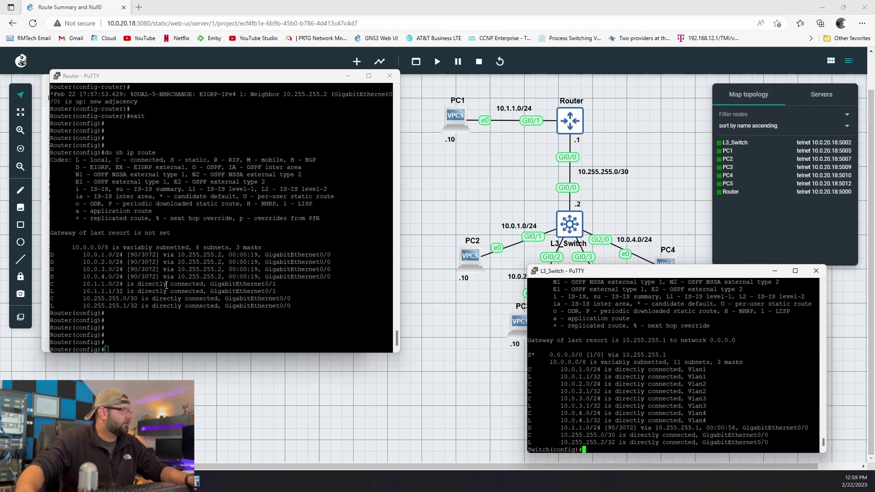
# - Highlight the 10.0.1.0/24 through 10.0.4.0/24 EIGRP routes in the router's routing table, then clear the selection
pyautogui.click(79, 254)
pyautogui.moveTo(80, 254); pyautogui.dragTo(333, 273)
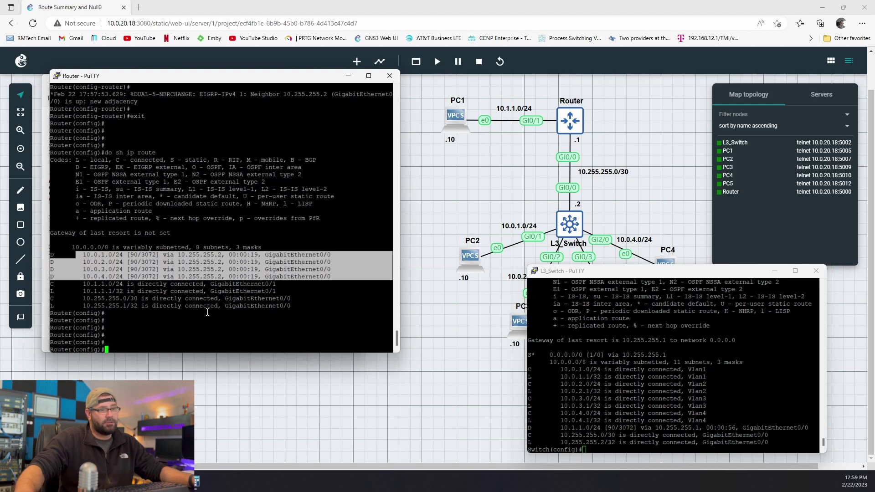
pyautogui.click(265, 338)
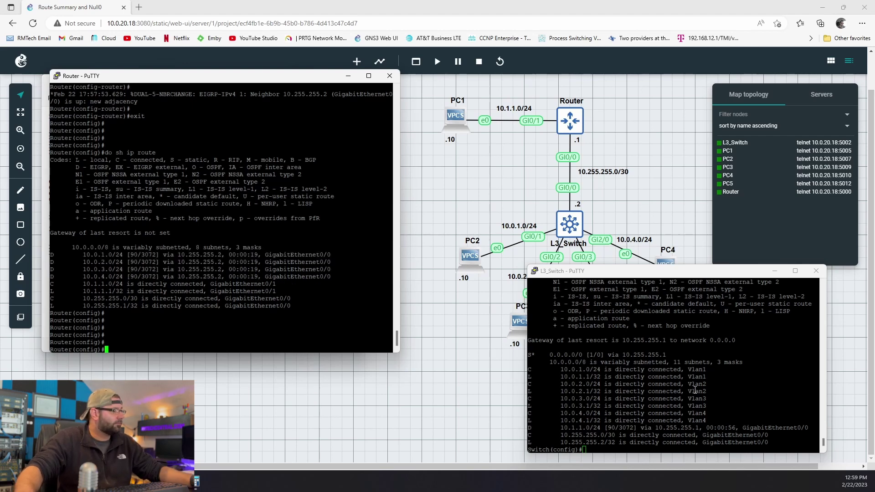
# - Enter interface configuration for the L3 switch's router-facing port with int gi0/0
pyautogui.click(702, 349)
pyautogui.press('Return')
pyautogui.press('Return')
pyautogui.press('Return')
pyautogui.press('Return')
pyautogui.press('Return')
pyautogui.press('Return')
pyautogui.press('Return')
pyautogui.press('Return')
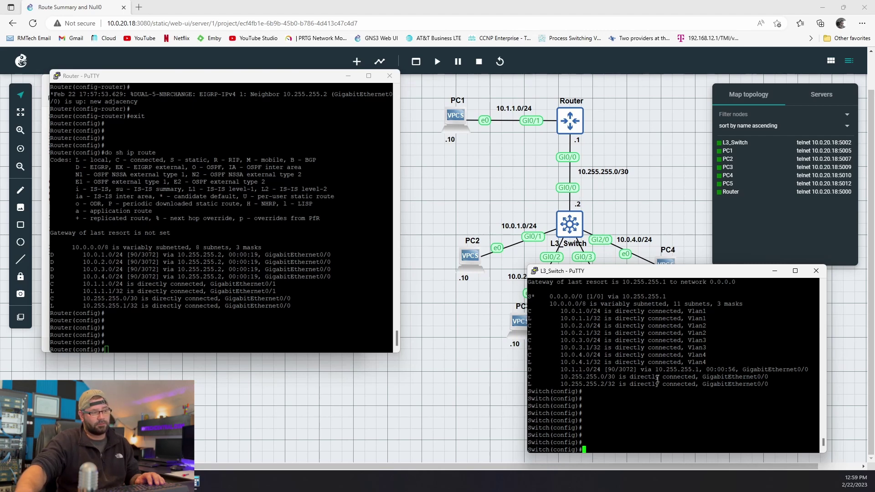
pyautogui.write('int gi0/0')
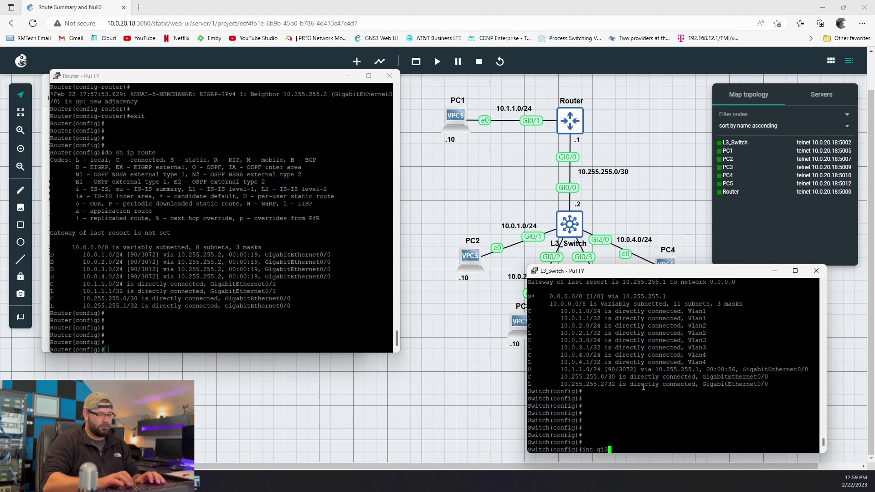
pyautogui.press('Return')
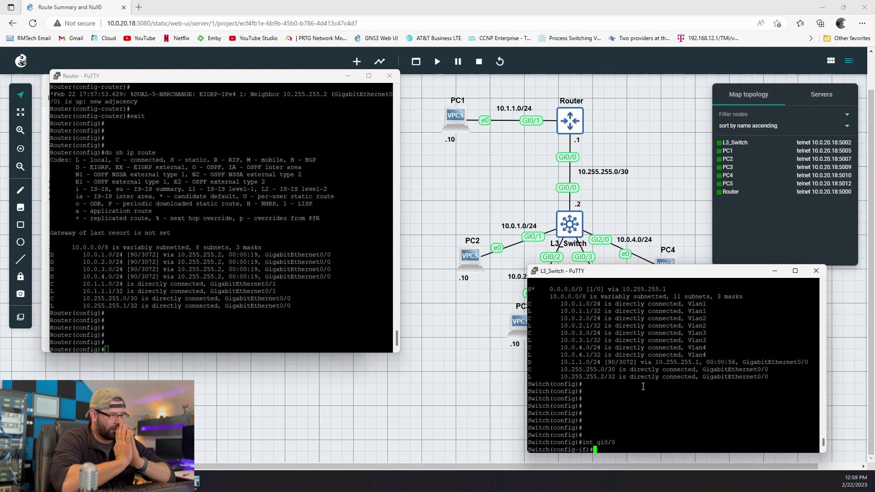
# - Begin an ip summary-address eigrp 1 command on the switch's gi0/0 interface, listing the help options after each keyword
pyautogui.press('Return')
pyautogui.press('Return')
pyautogui.press('Return')
pyautogui.press('Return')
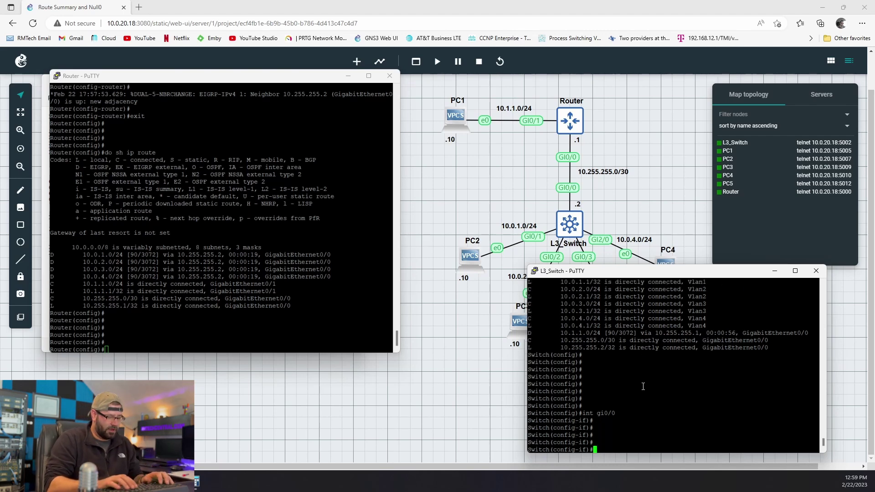
pyautogui.write('ip summ')
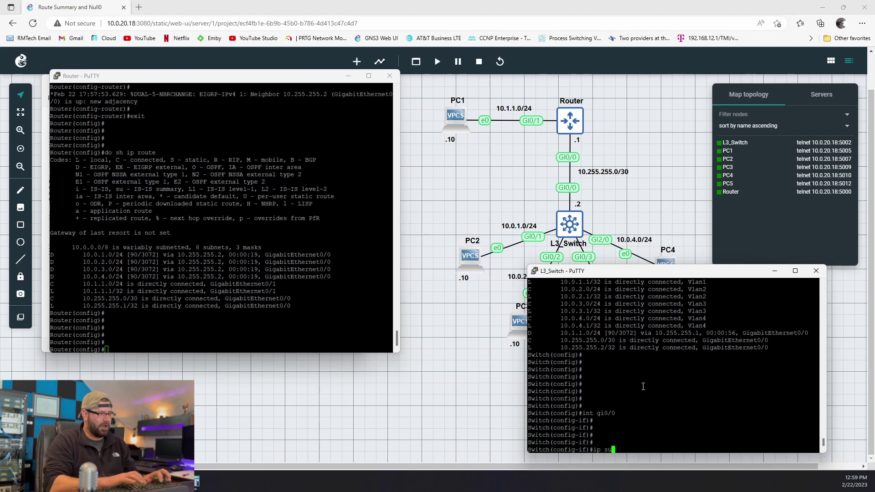
pyautogui.press('Tab')
pyautogui.write('?')
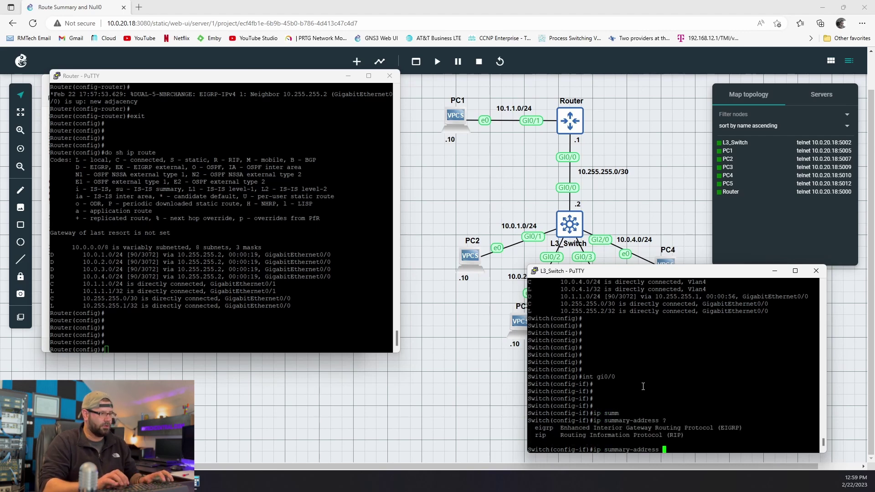
pyautogui.write('eigrp ')
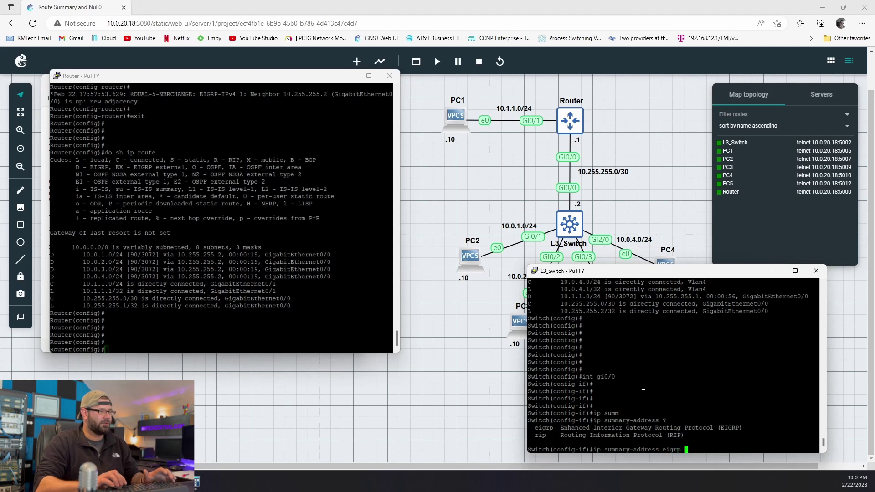
pyautogui.write('?')
pyautogui.write('1 ')
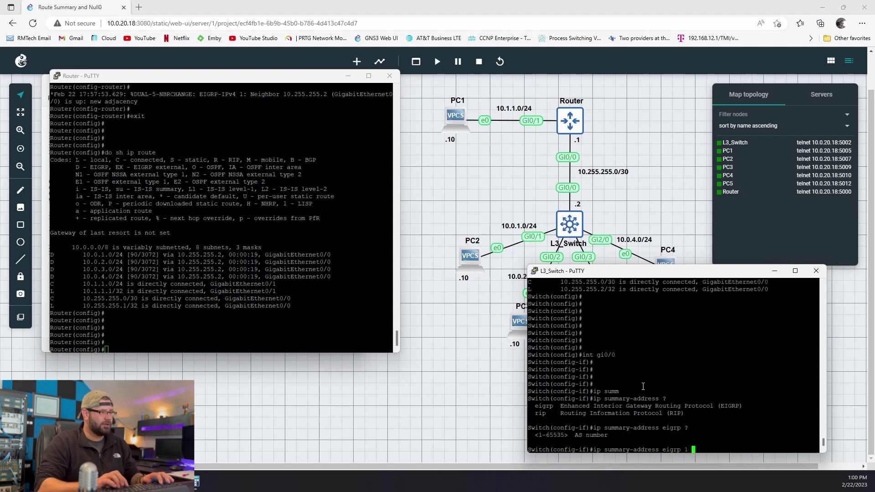
pyautogui.write('?')
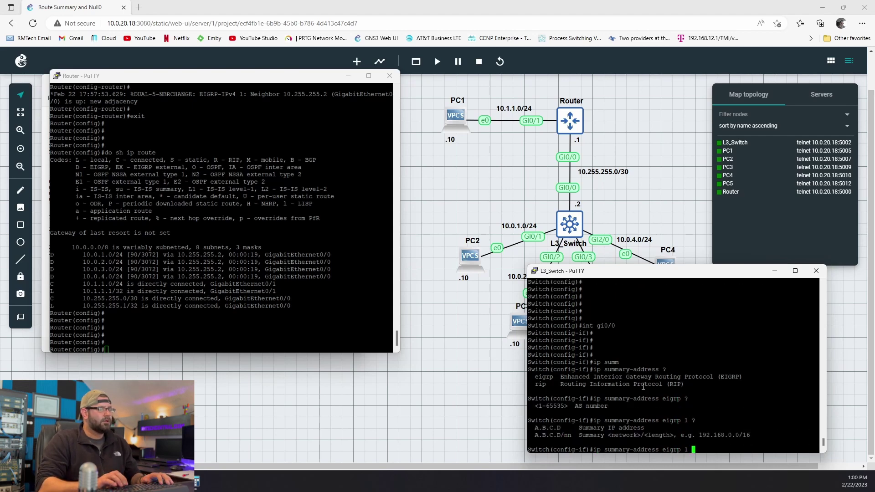
# - Complete and apply ip summary-address eigrp 1 10.0.0.0 255.255.248.0 on the switch's gi0/0, checking the help options after the address and mask
pyautogui.write('100')
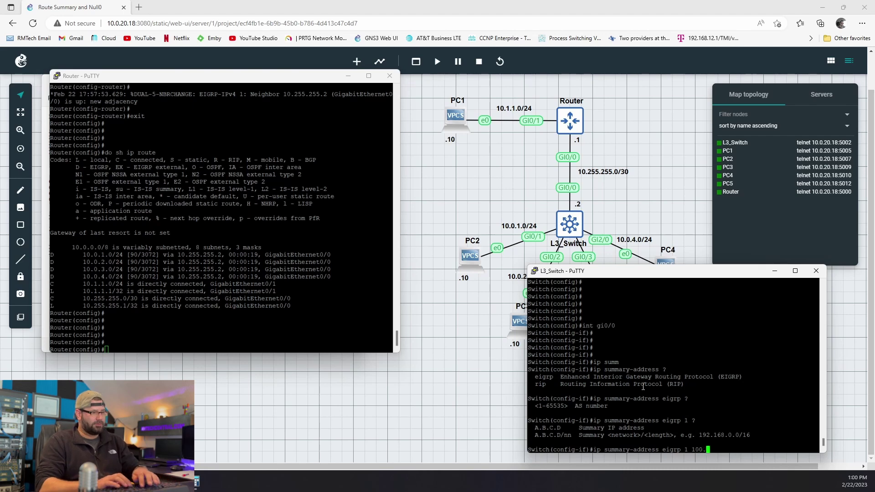
pyautogui.press('BackSpace')
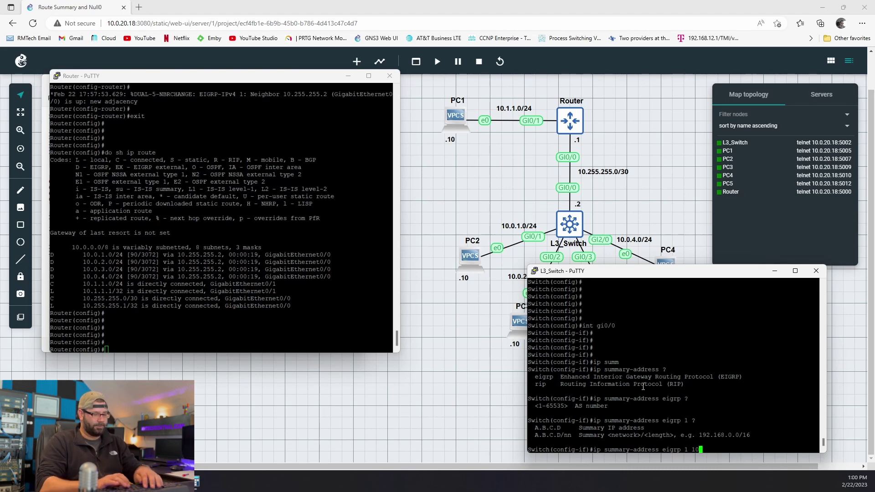
pyautogui.write('.0.0.0 ?')
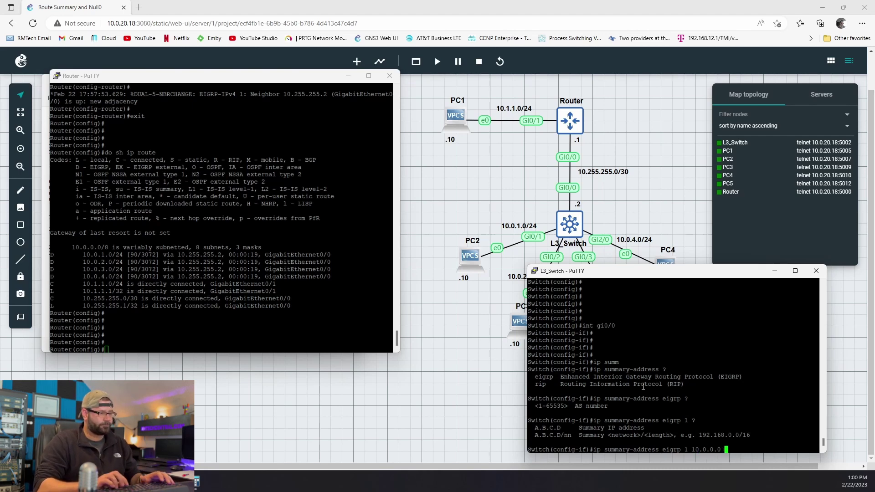
pyautogui.write('255.2')
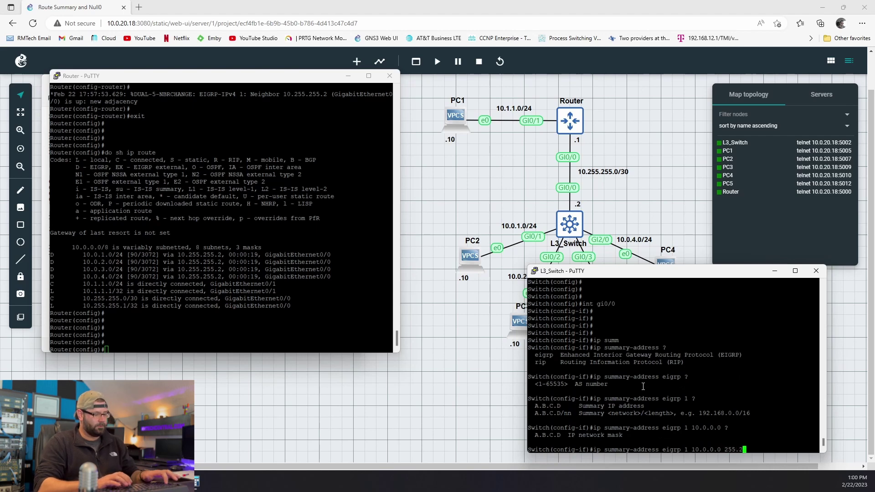
pyautogui.write('55.248.')
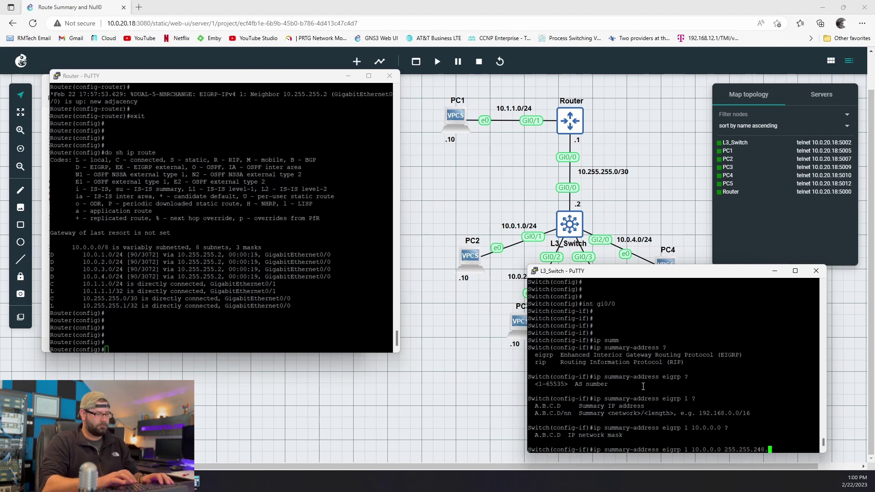
pyautogui.write('0 ?')
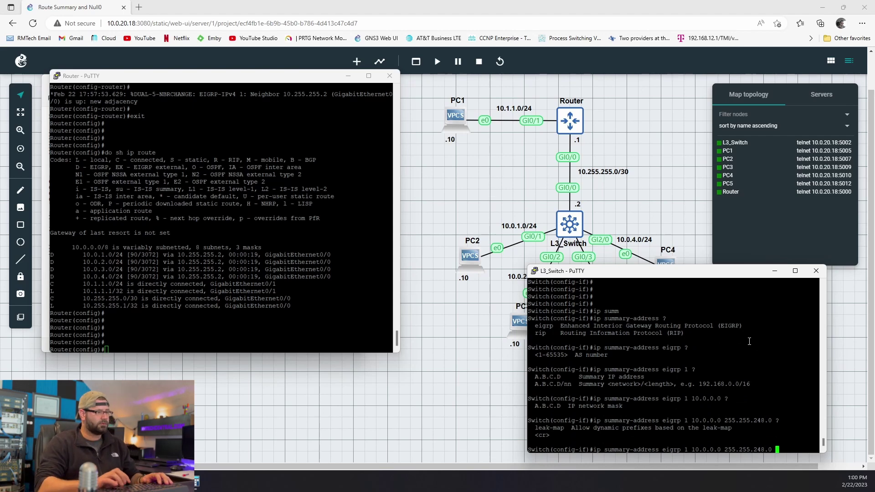
pyautogui.press('Return')
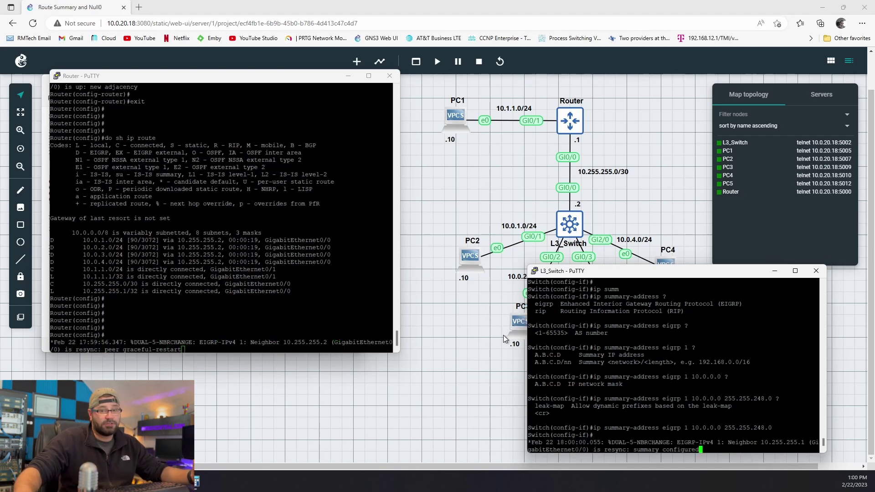
# - Run do sh ip route in the Router console and highlight the 10.0.0.0/21 EIGRP summary route
pyautogui.click(319, 301)
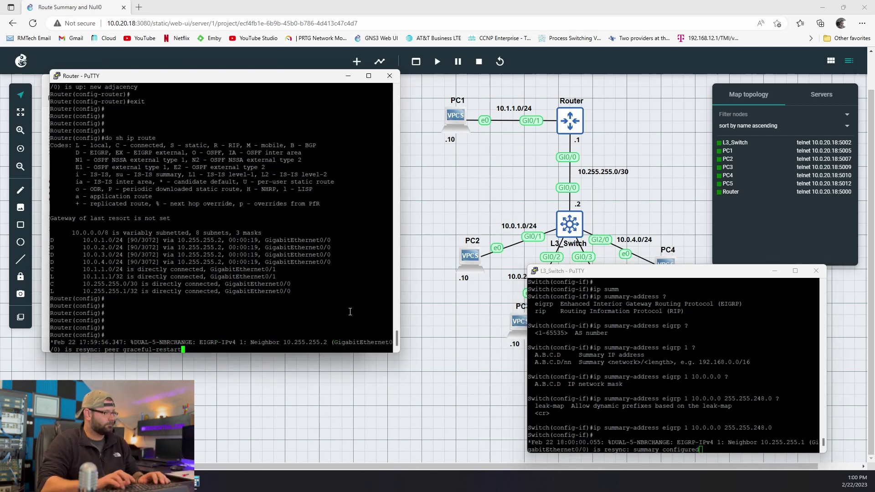
pyautogui.press('Return')
pyautogui.press('Return')
pyautogui.press('Return')
pyautogui.press('Return')
pyautogui.write('do sh ip route')
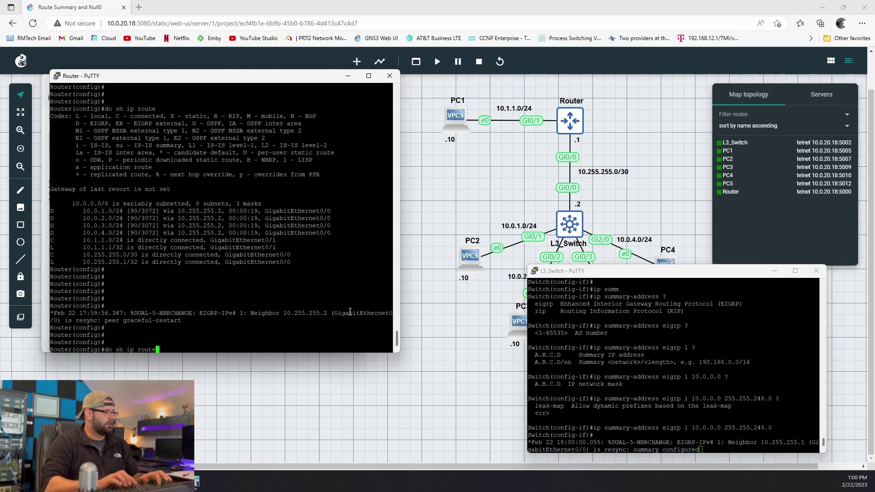
pyautogui.press('Return')
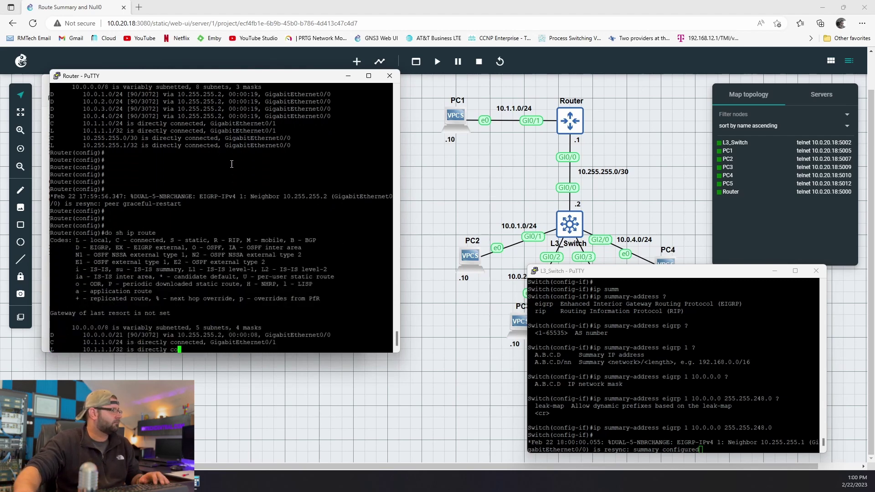
pyautogui.moveTo(61, 314); pyautogui.dragTo(393, 315)
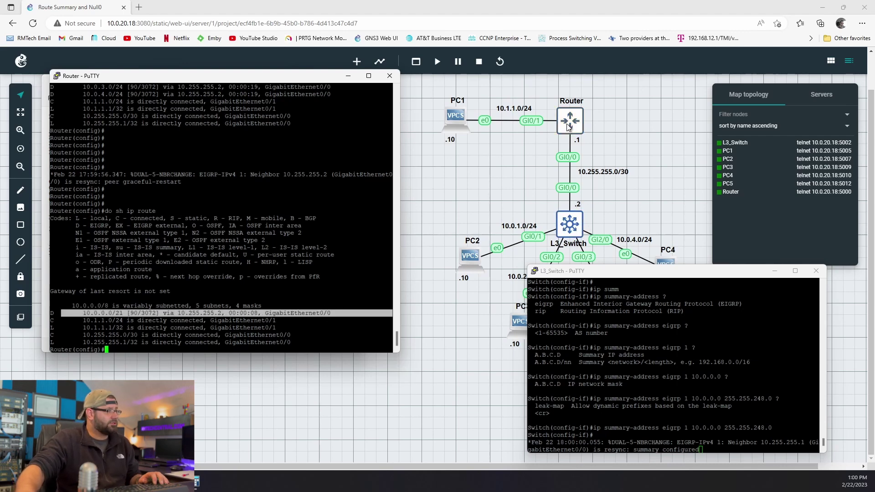
# - Return to the L3_Switch console, shift its window slightly, and leave interface configuration with exit
pyautogui.click(728, 364)
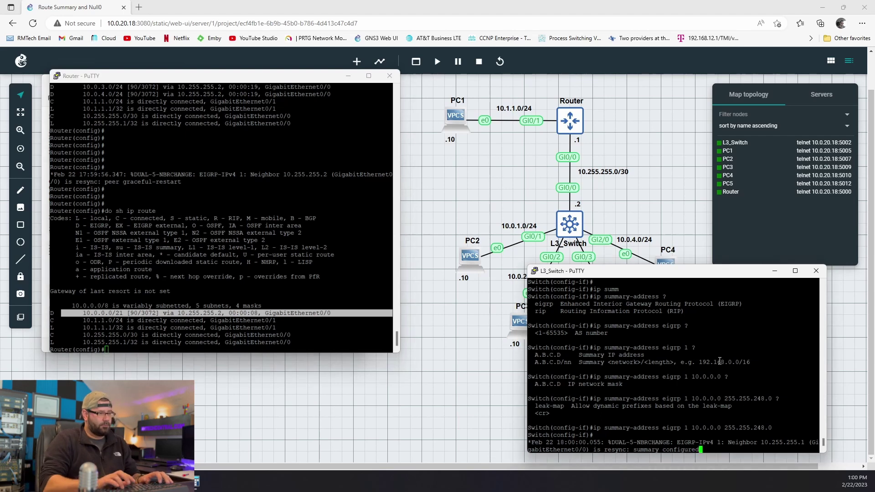
pyautogui.press('Return')
pyautogui.press('Return')
pyautogui.press('Return')
pyautogui.press('Return')
pyautogui.press('Return')
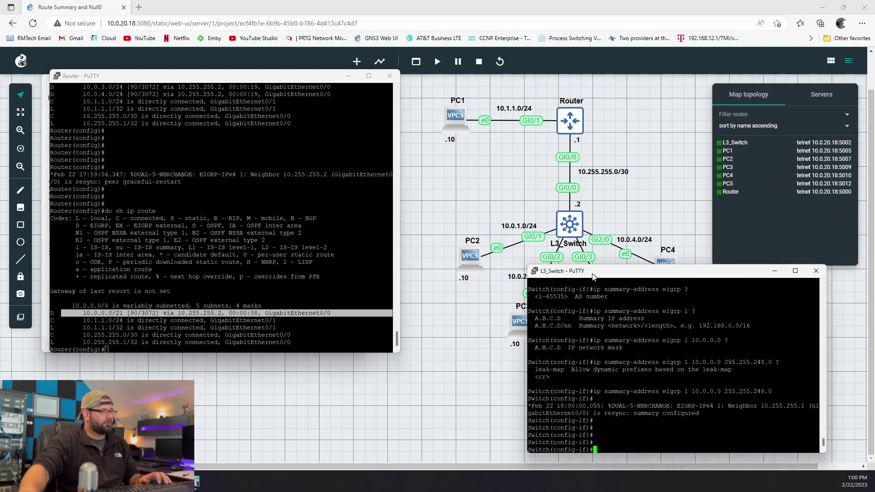
pyautogui.moveTo(594, 277)
pyautogui.mouseDown()
pyautogui.moveTo(575, 305)
pyautogui.moveTo(587, 283)
pyautogui.mouseUp()
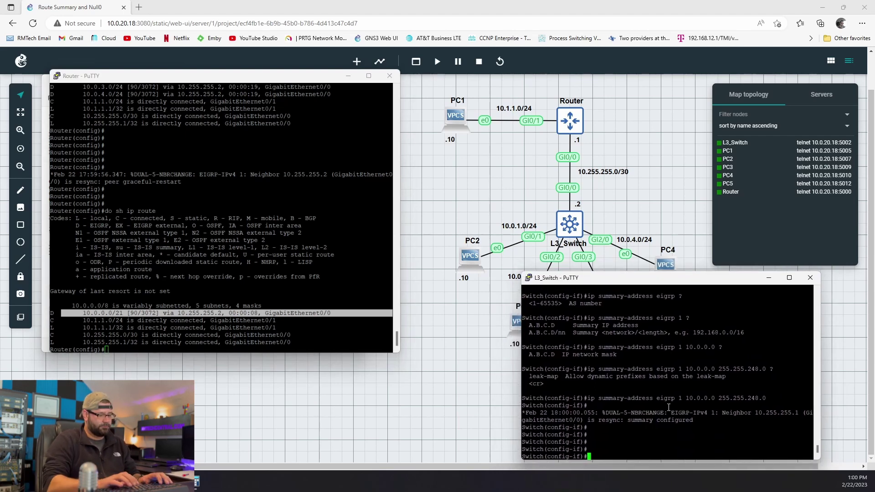
pyautogui.write('exit')
pyautogui.press('Return')
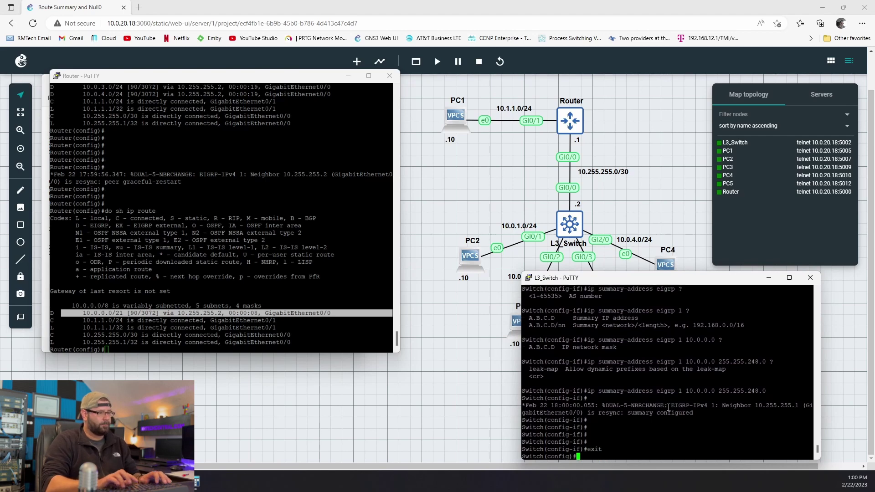
# - Run do sh ip route on the L3 switch, page through the full table, and highlight the 10.0.0.0/21 Null0 summary route, then clear the selection
pyautogui.press('Return')
pyautogui.press('Return')
pyautogui.press('Return')
pyautogui.write('do sh ip rout')
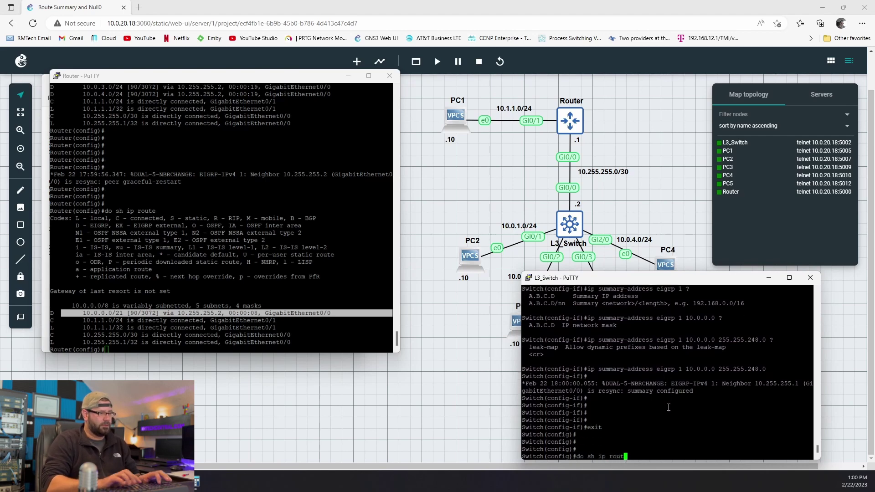
pyautogui.write('e')
pyautogui.press('Return')
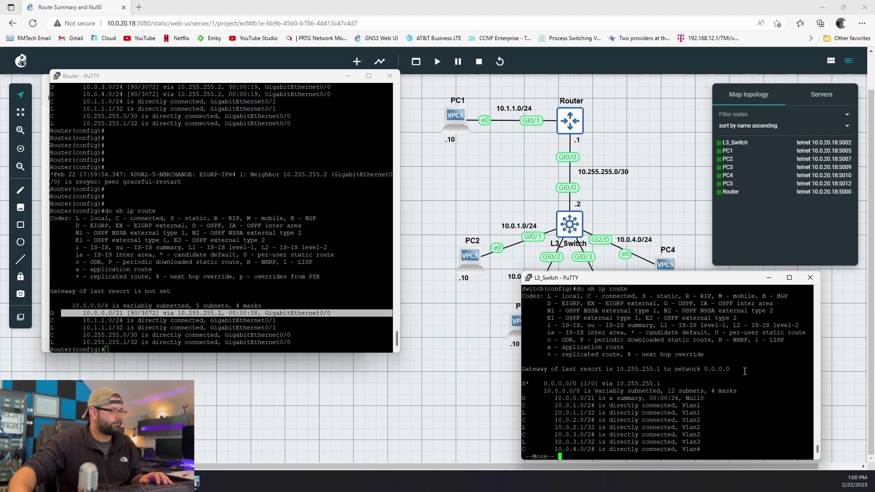
pyautogui.press('space')
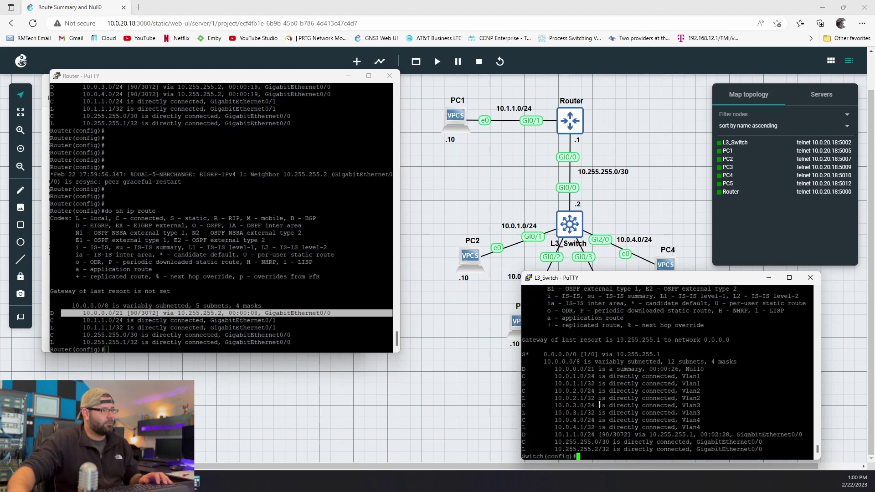
pyautogui.moveTo(523, 369); pyautogui.dragTo(710, 368)
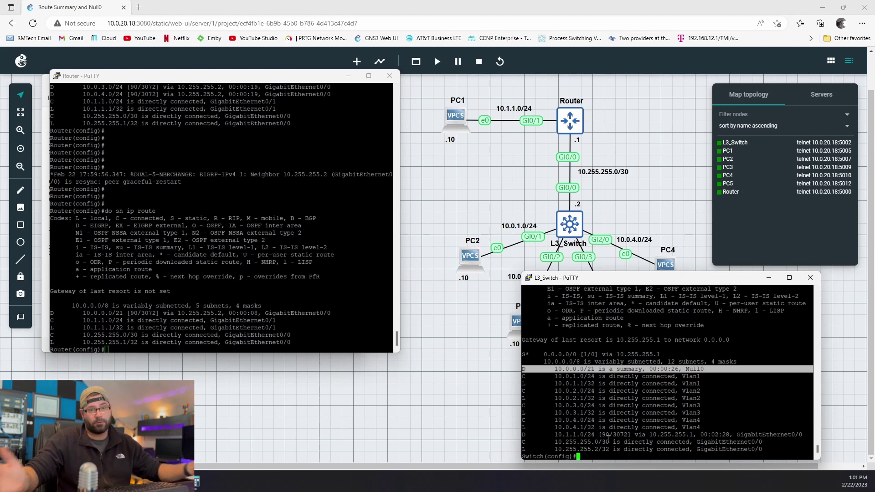
pyautogui.click(750, 406)
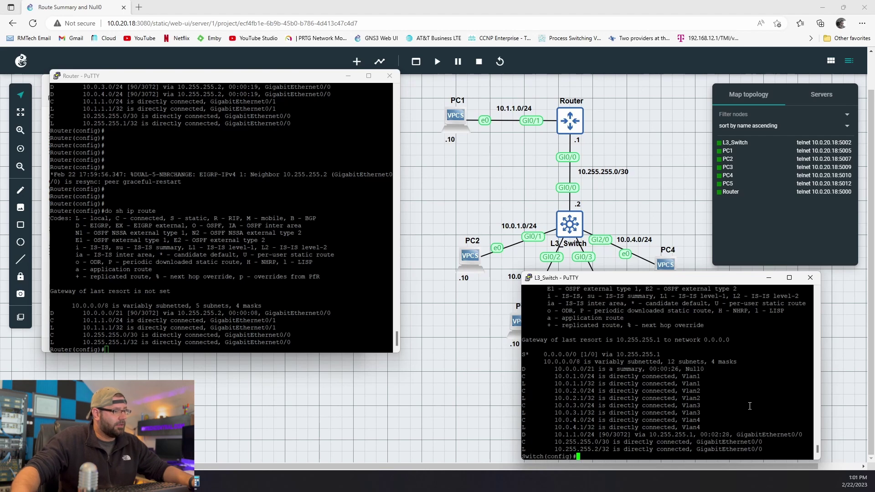